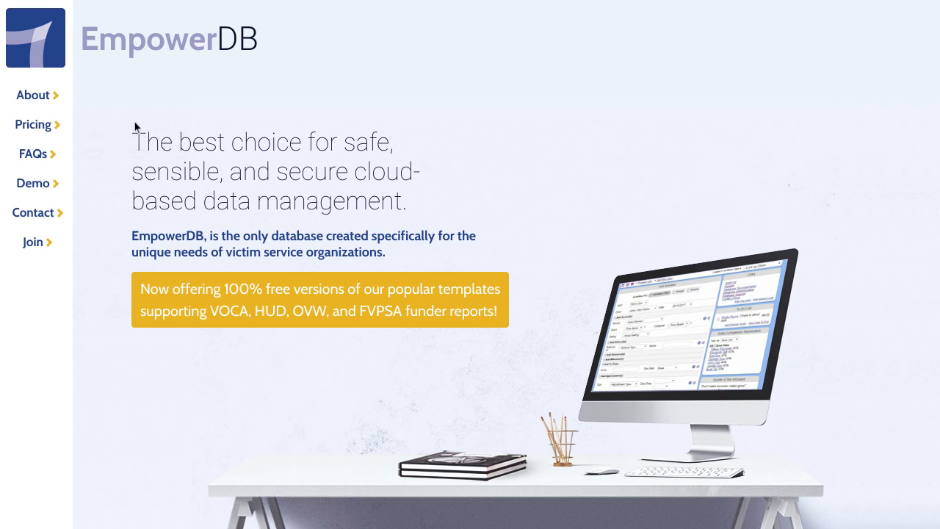
Step: Open the Join EmpowerDB section and scroll through the Select A Plan sign-up form
click(33, 242)
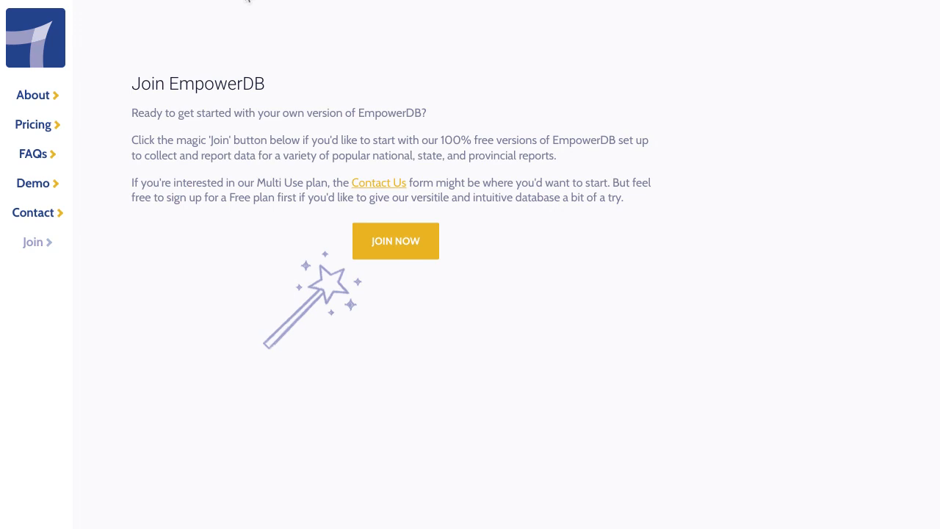
key(ctrl+Tab)
scroll(707, 319, down, 1)
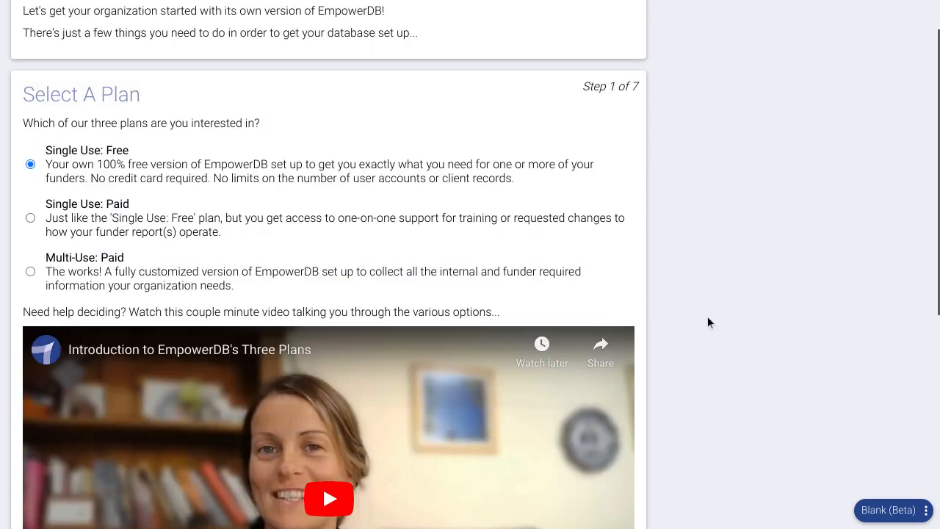
scroll(708, 322, down, 2)
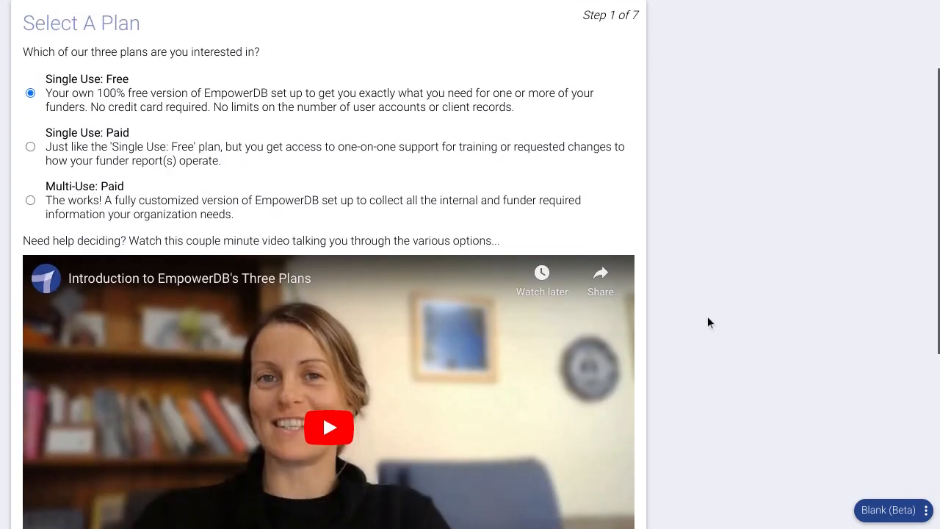
scroll(710, 316, down, 5)
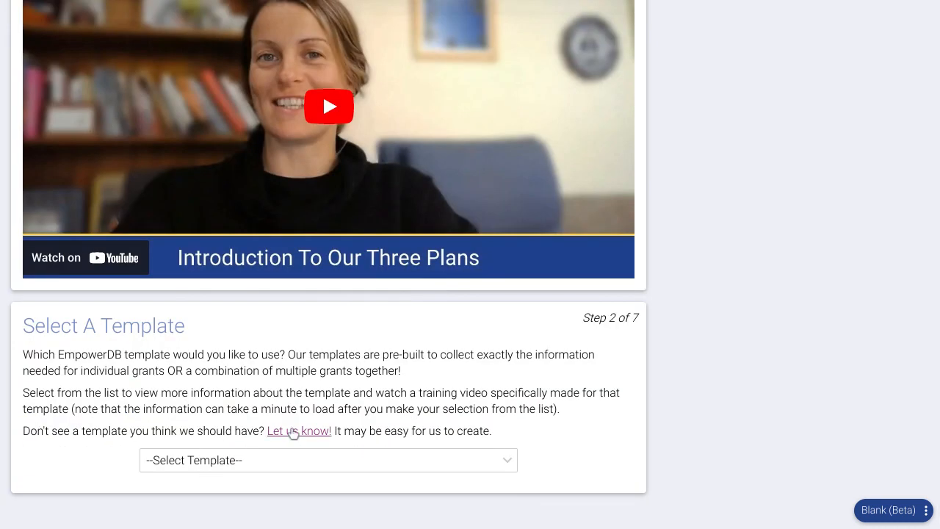
scroll(706, 293, up, 9)
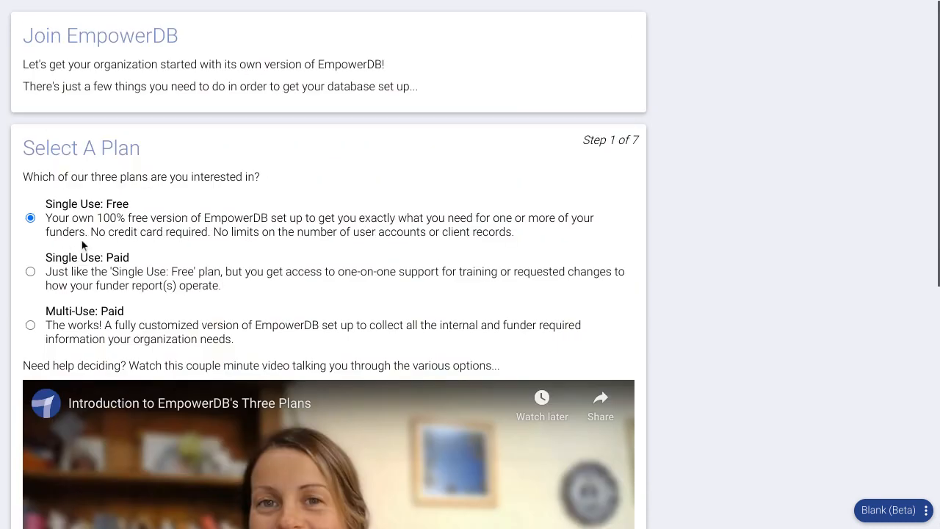
scroll(76, 225, down, 1)
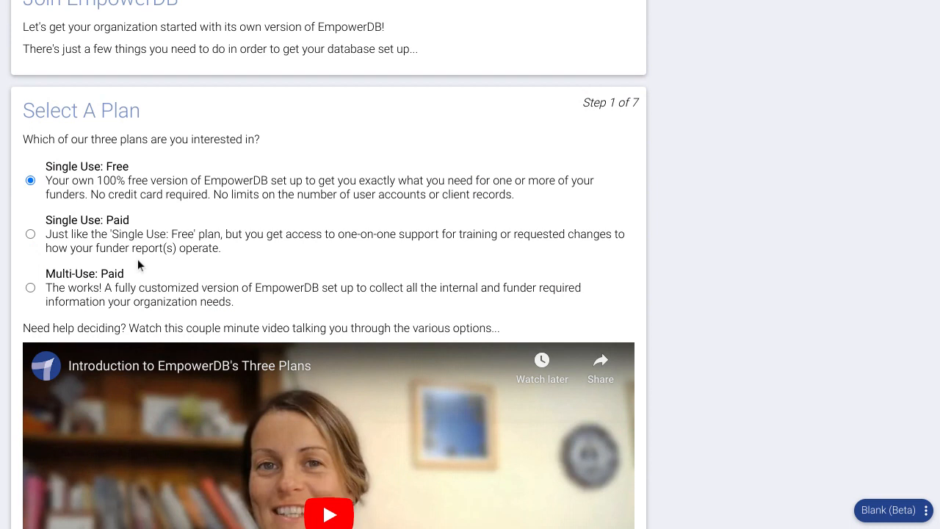
scroll(138, 258, down, 2)
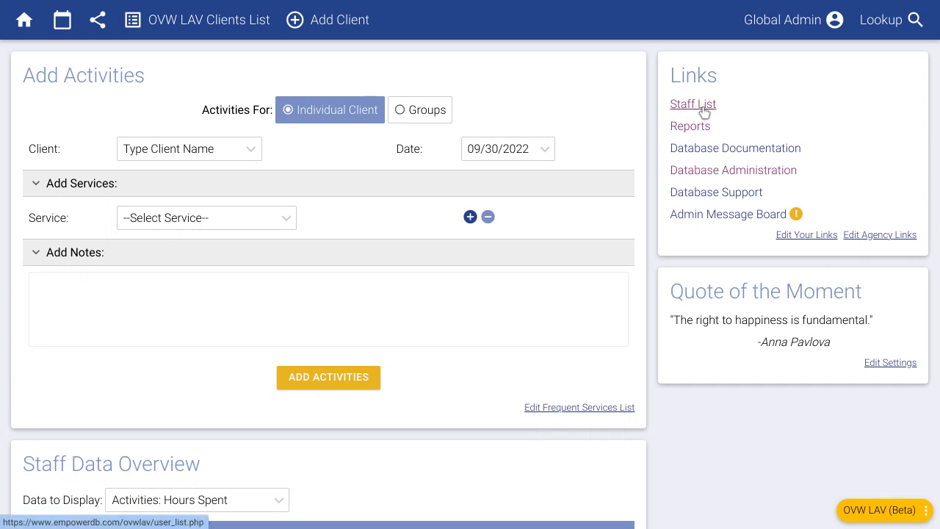
Step: On a new staff form, try OVW LAV Funded as Staff Attorney, then Law Student
click(702, 110)
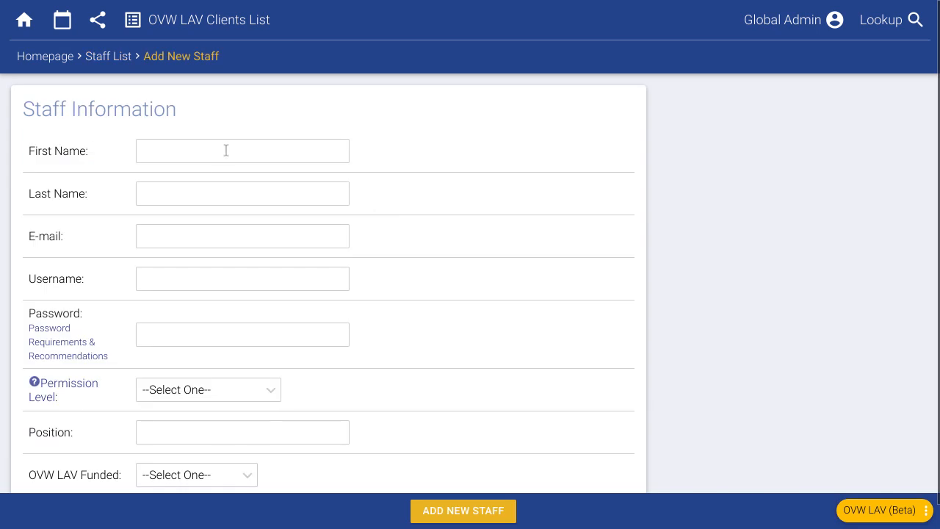
scroll(384, 289, down, 1)
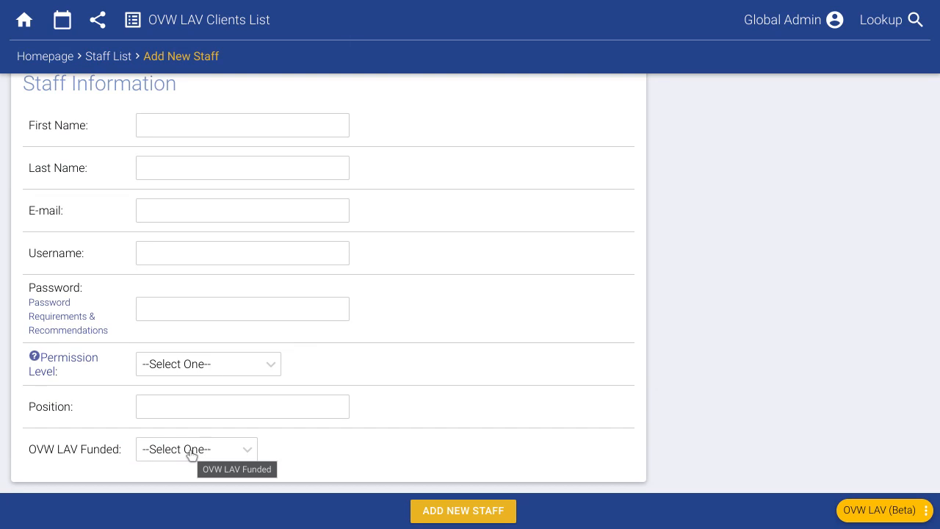
click(199, 455)
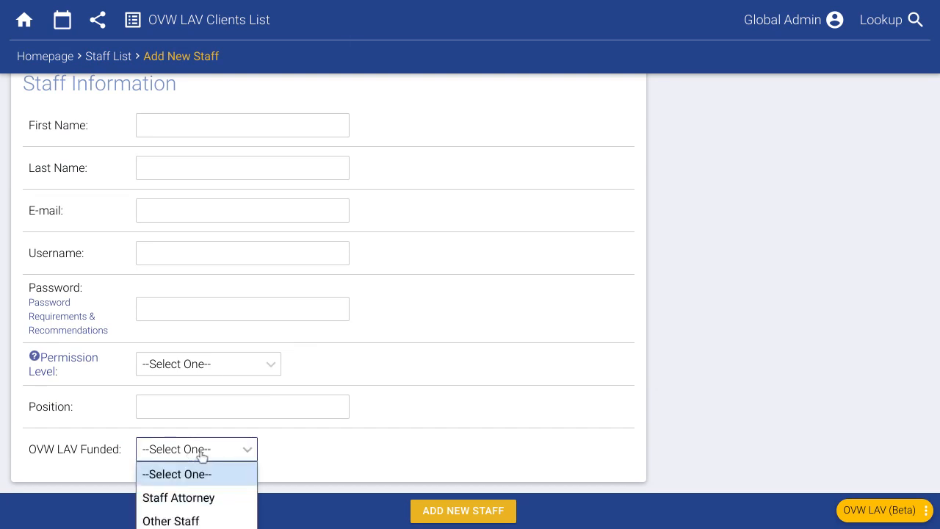
click(202, 455)
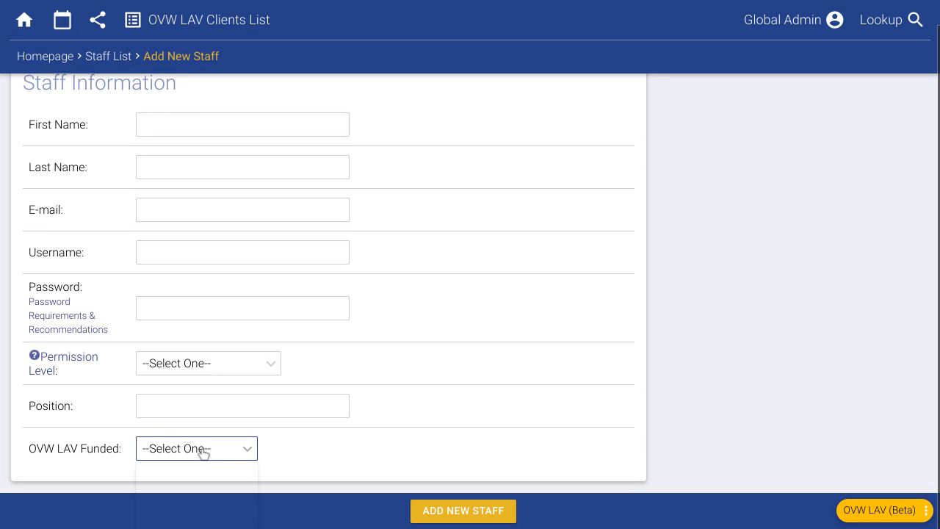
click(201, 497)
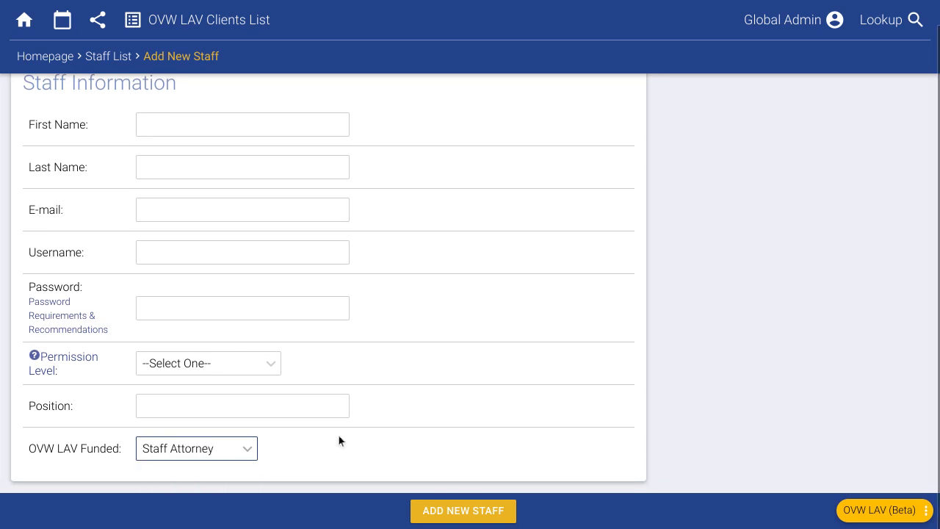
click(229, 454)
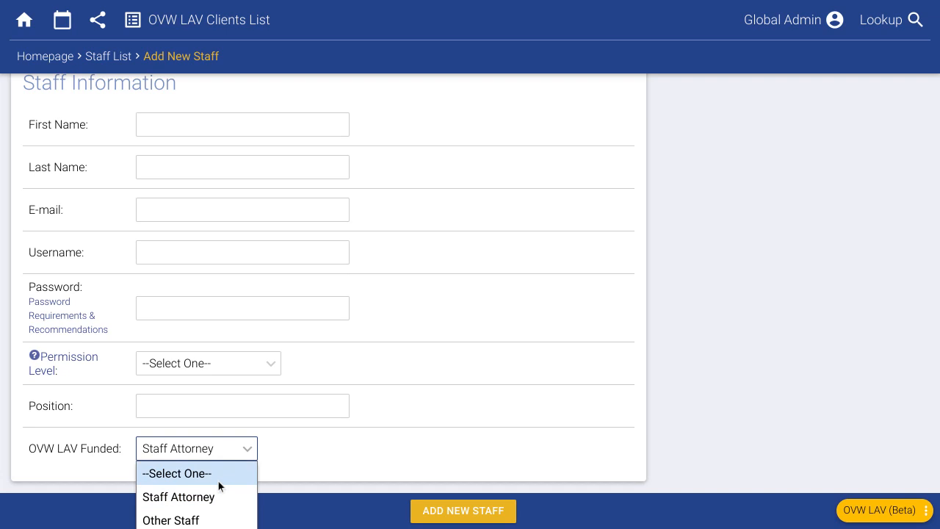
click(235, 527)
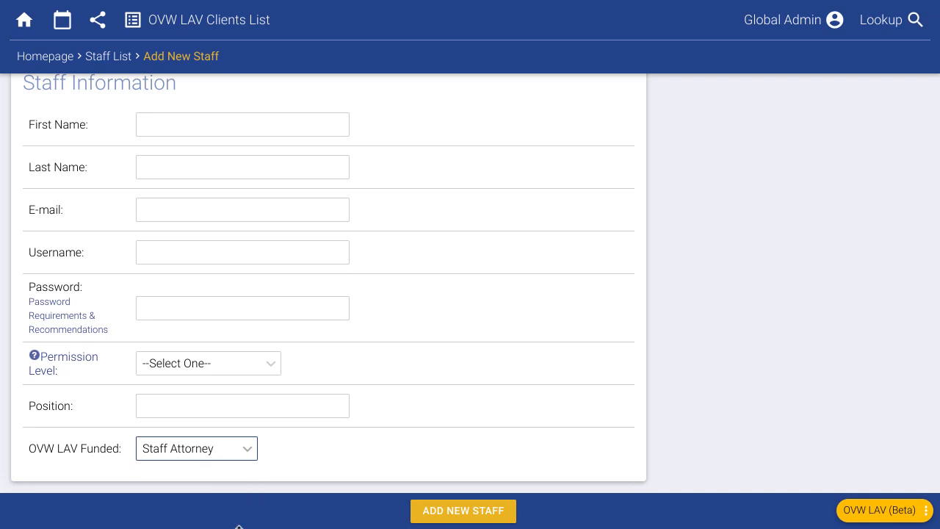
click(317, 460)
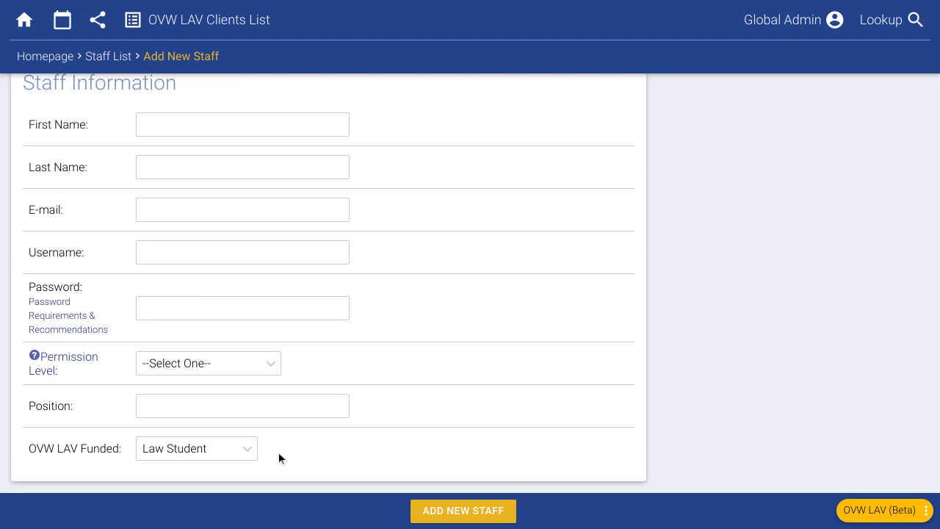
Step: Return to the Staff List, leaving the new staff form unsaved
scroll(351, 370, up, 1)
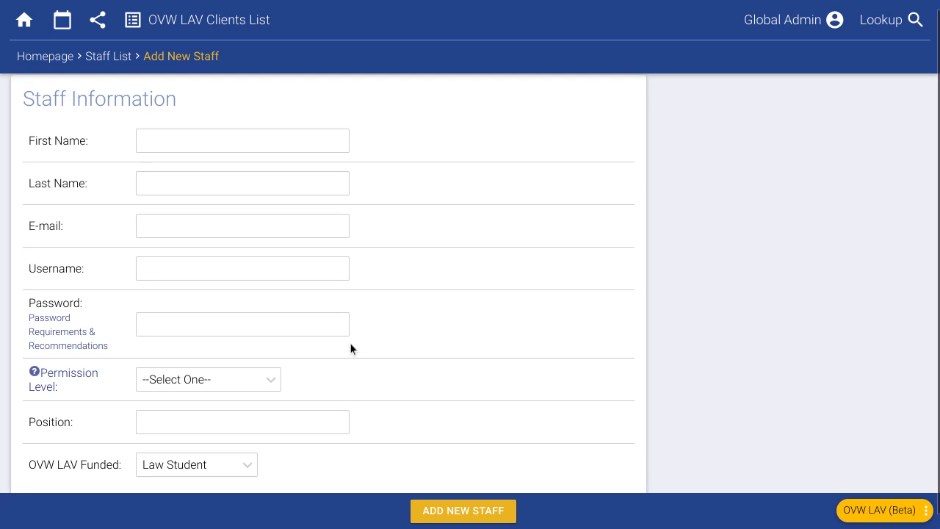
click(109, 59)
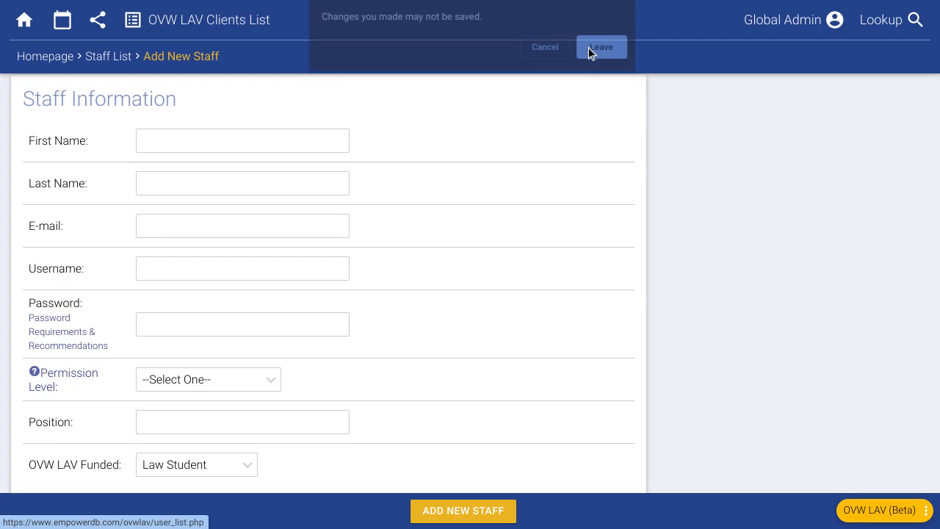
click(588, 47)
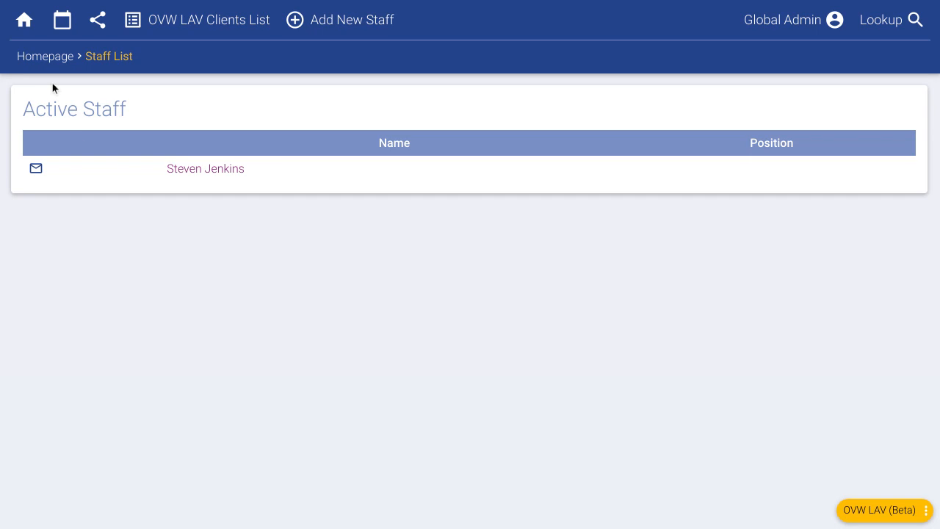
Step: Return to the database homepage via the Homepage breadcrumb
click(52, 58)
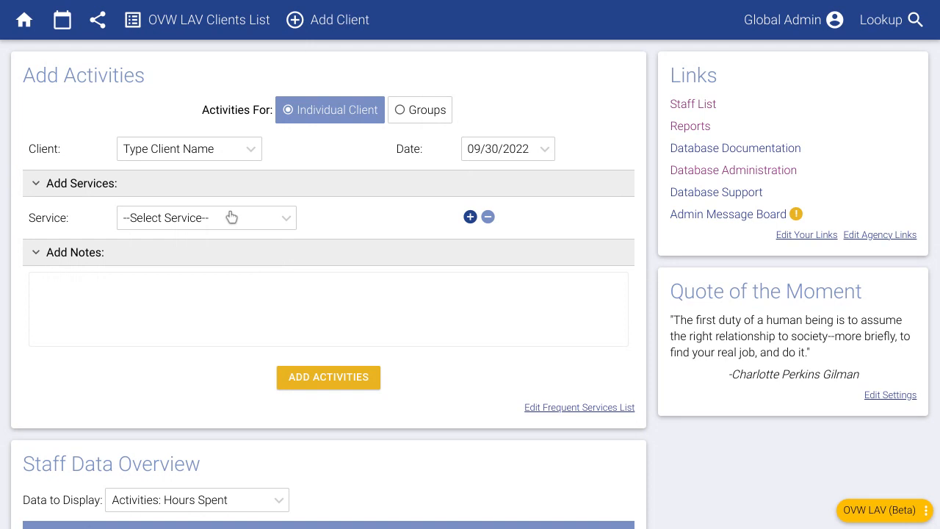
Step: Pick the suggested recent client and change the activity date to 09/29/2022
click(183, 152)
text(s)
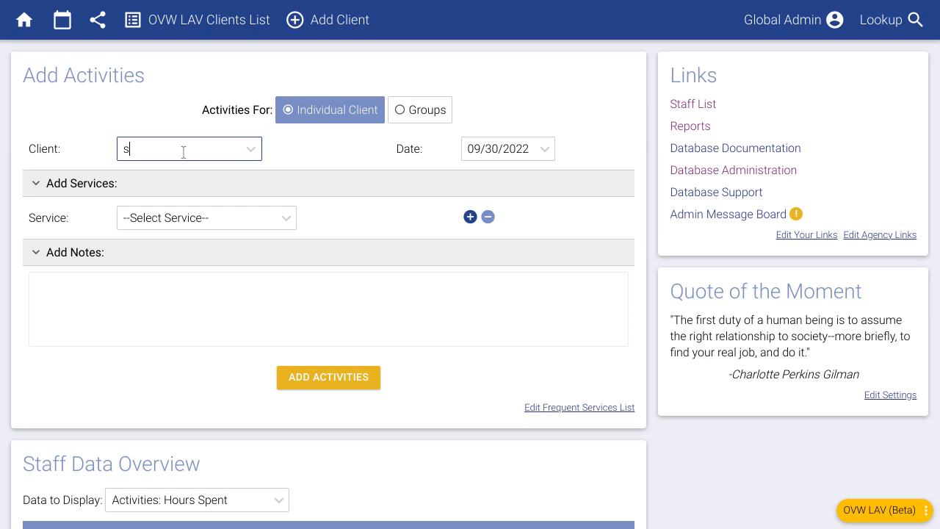
text(an)
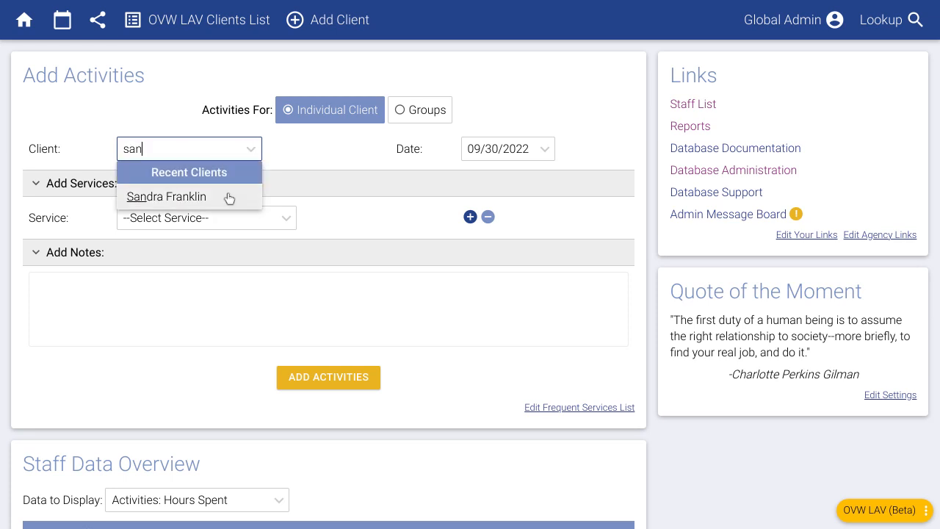
click(229, 201)
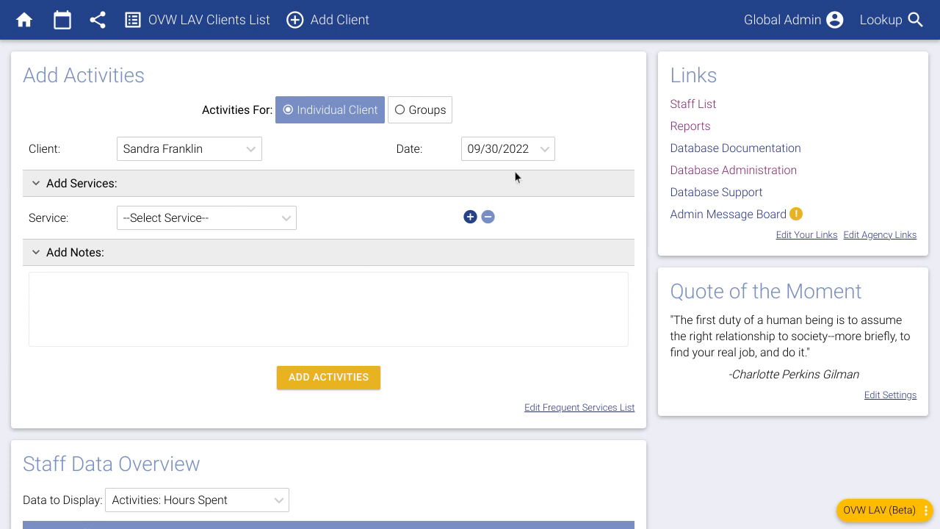
click(522, 149)
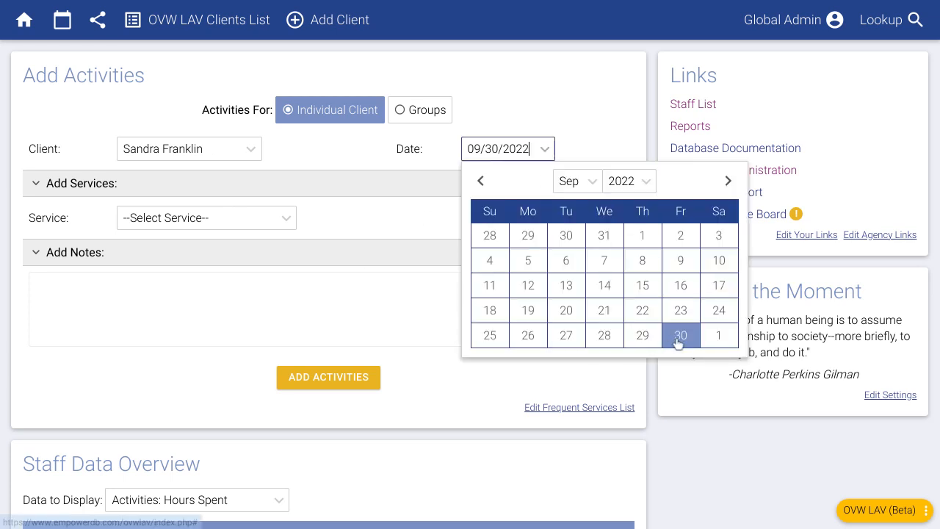
click(641, 337)
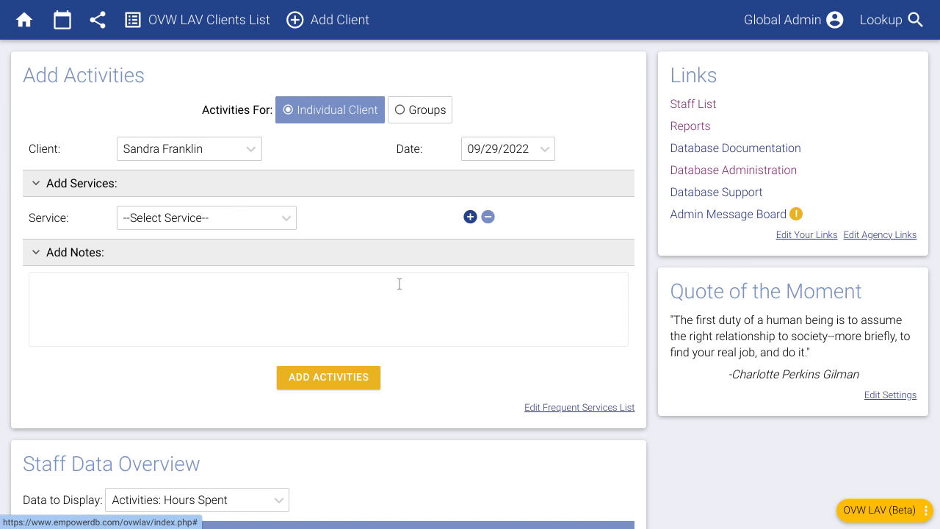
click(155, 230)
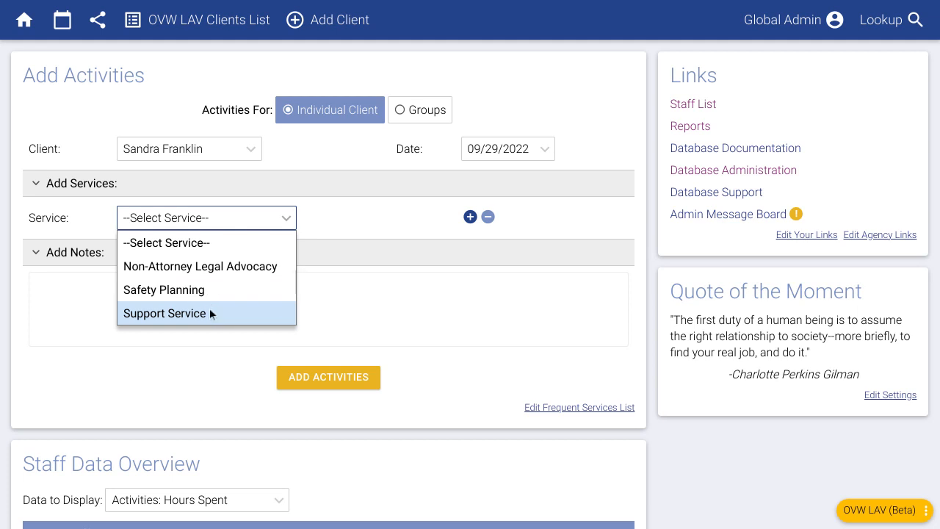
Step: Choose Support Service and Safety Planning as the activity's two services
click(211, 313)
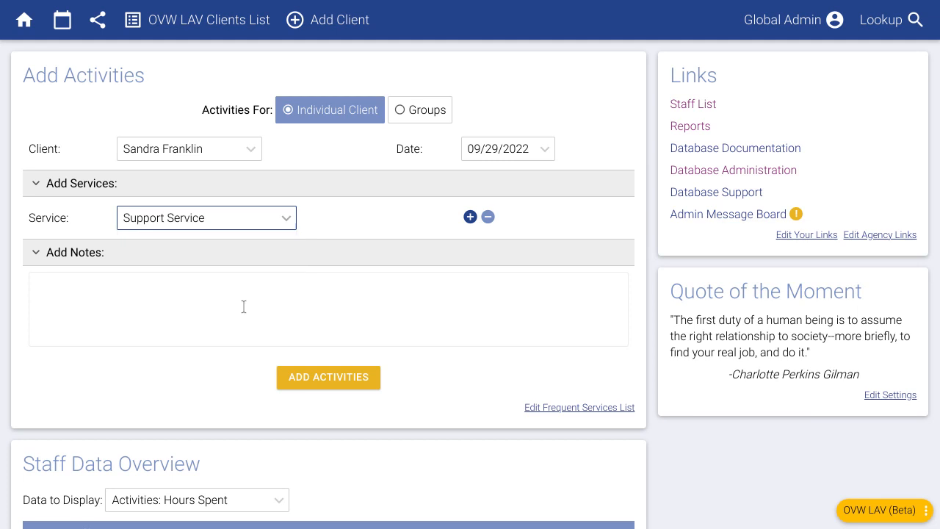
click(469, 219)
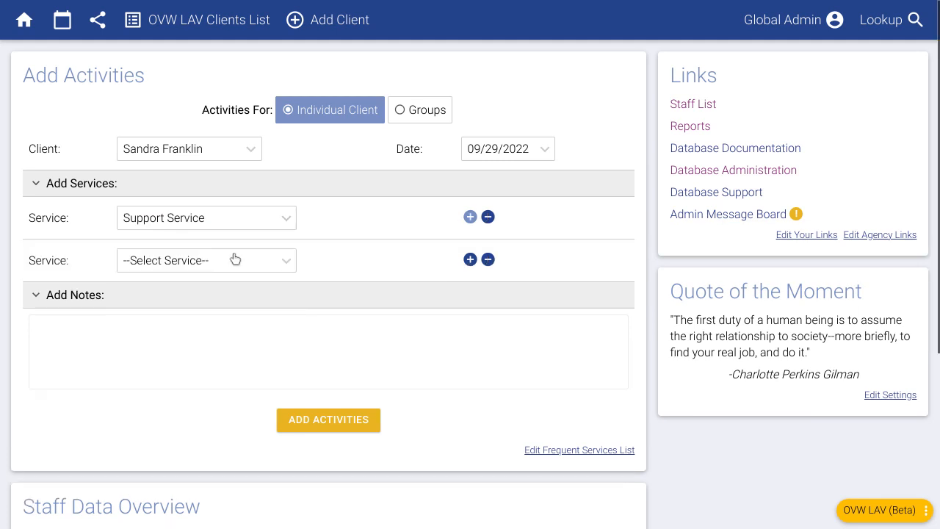
click(232, 260)
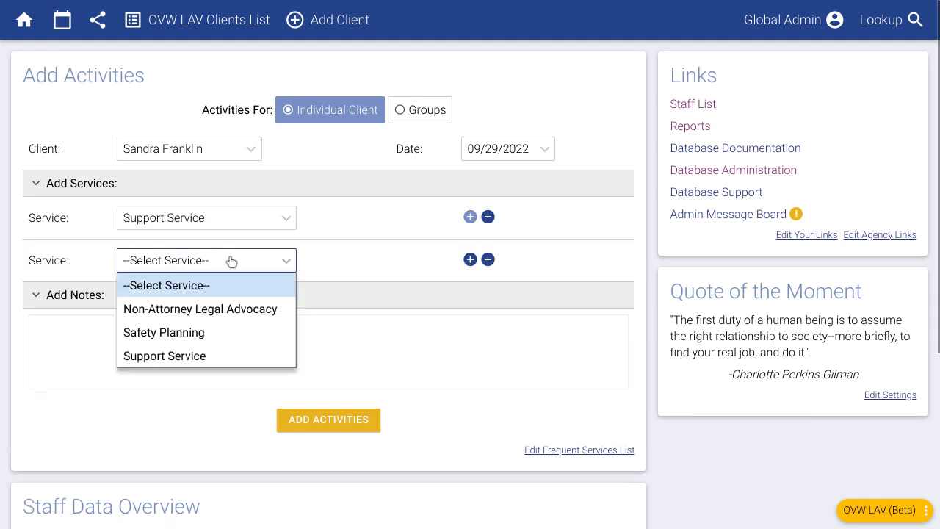
click(185, 331)
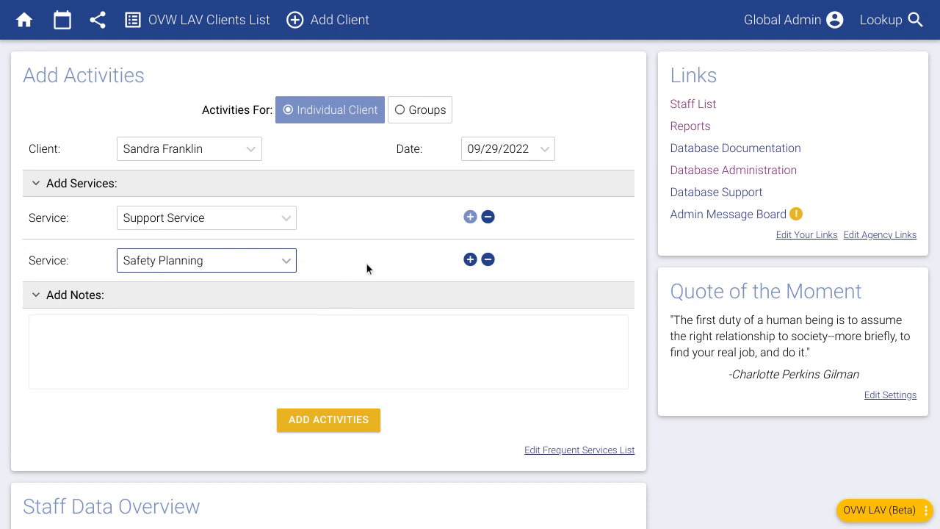
click(471, 260)
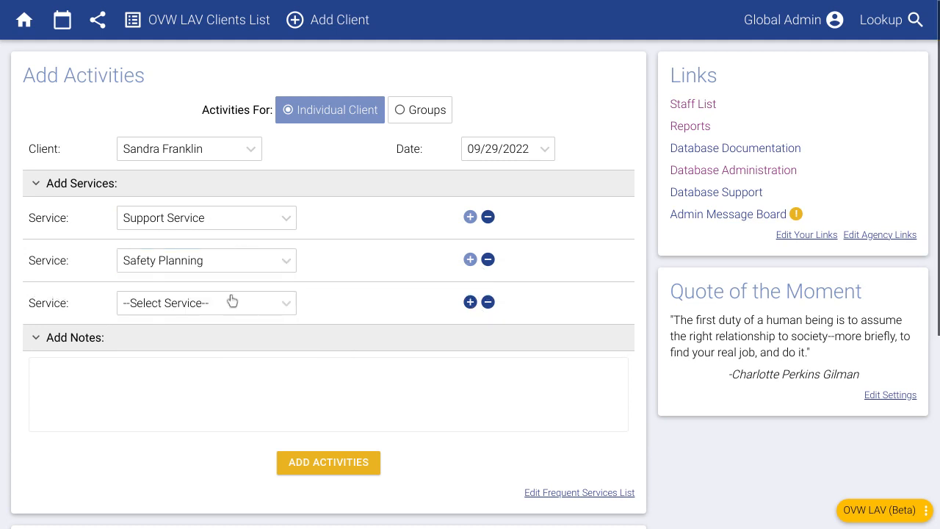
click(232, 301)
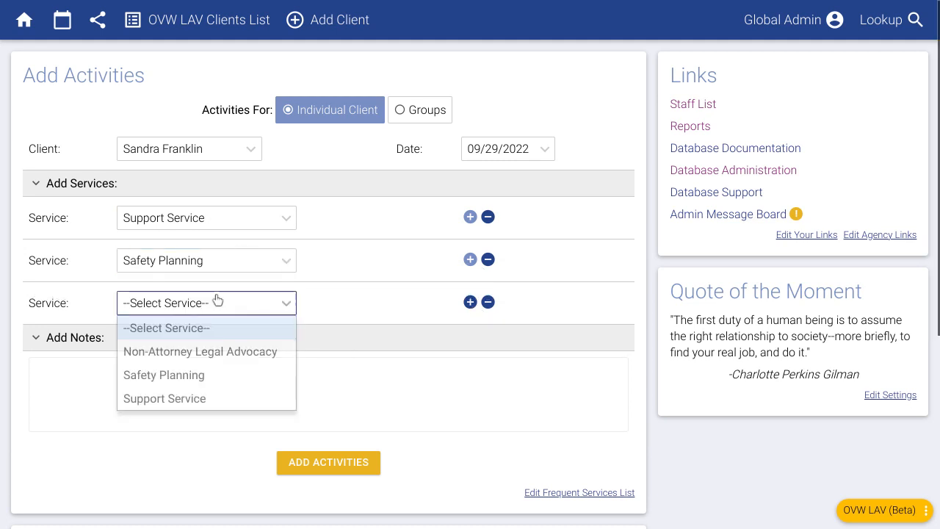
click(199, 353)
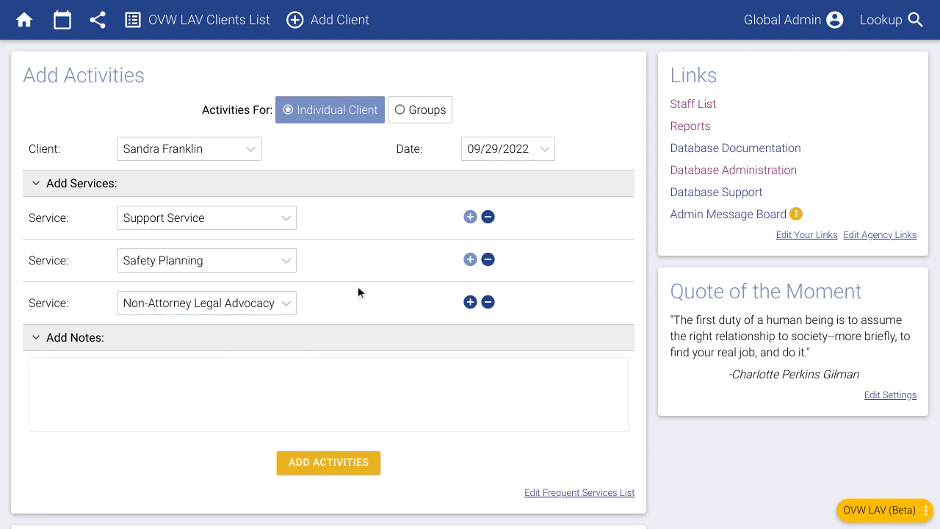
click(488, 302)
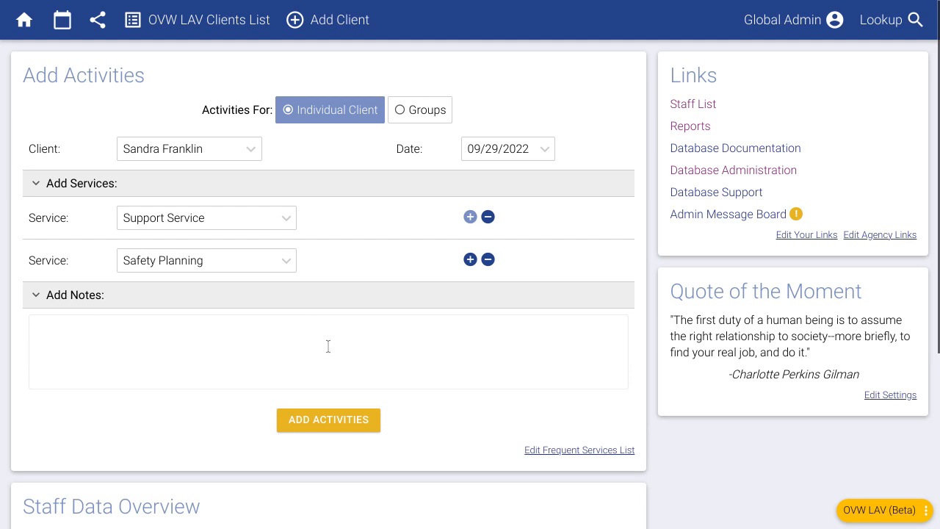
Step: Add the note 'in some notes...' and save the two activities
click(275, 344)
text(in some n)
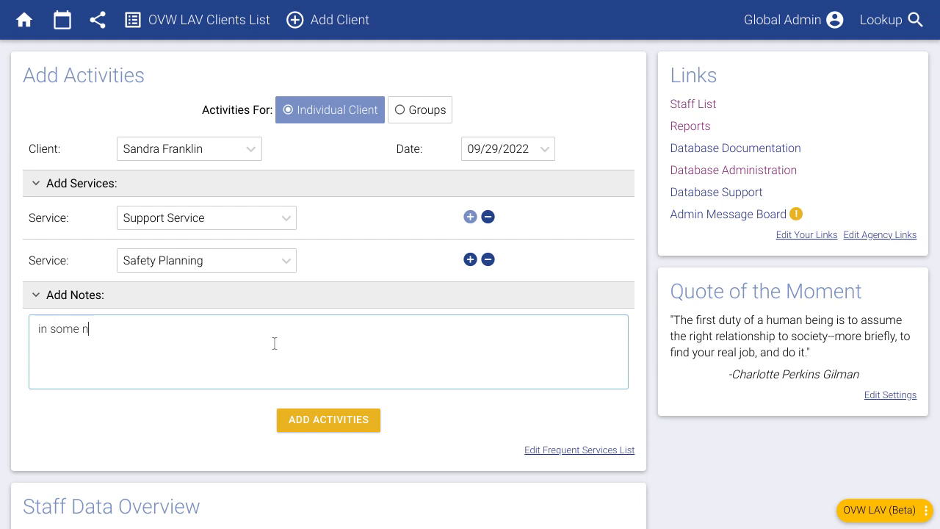
text(otes...)
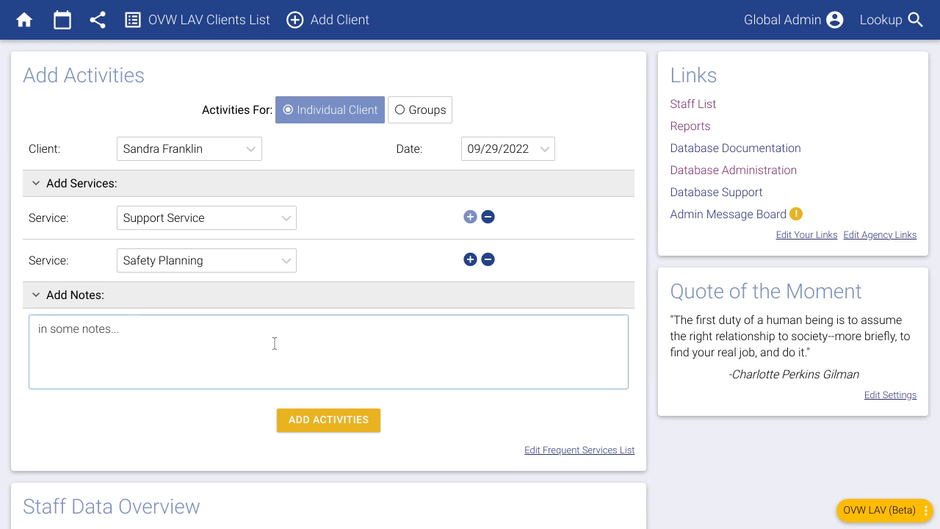
click(213, 421)
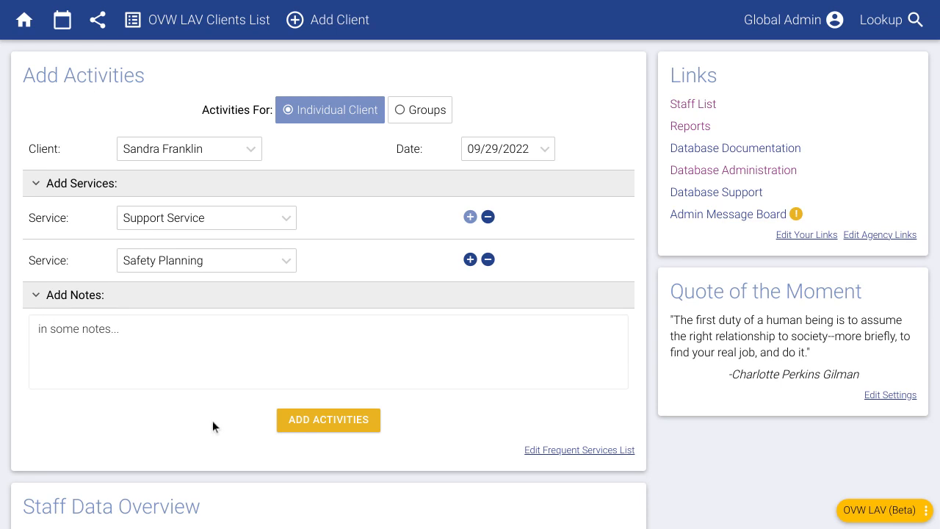
click(336, 429)
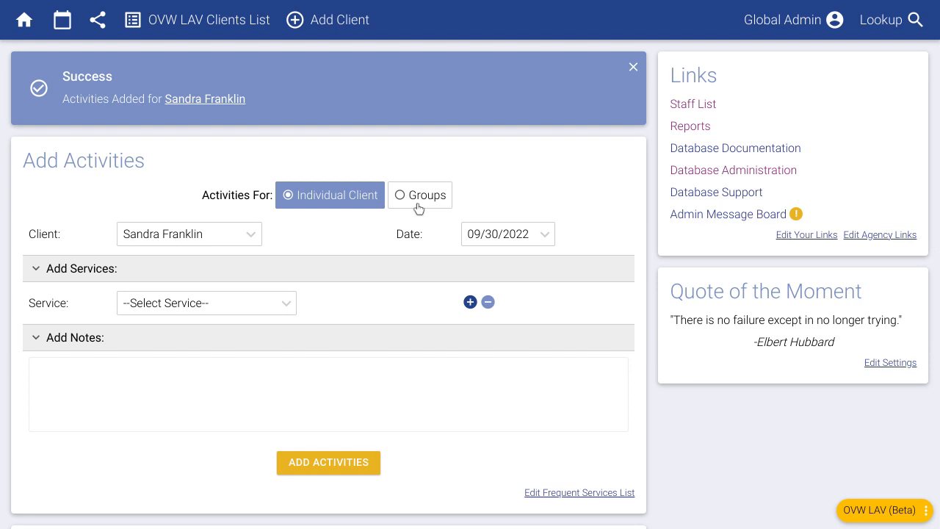
Step: Switch to a group activity and choose Group Service as the group
click(418, 205)
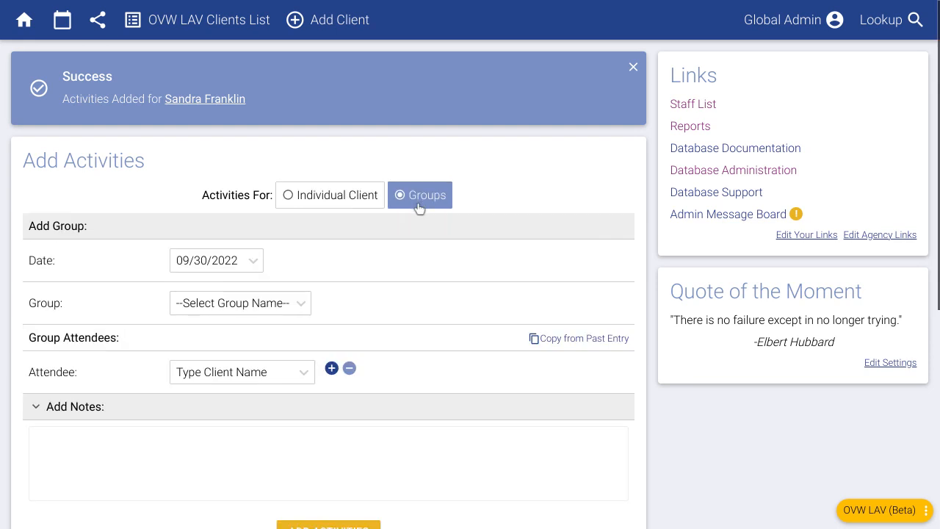
click(218, 307)
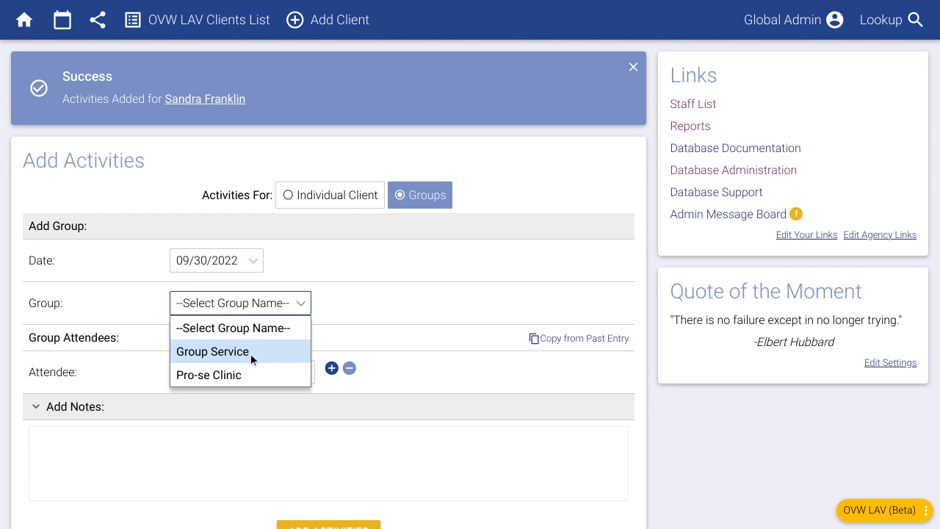
click(250, 353)
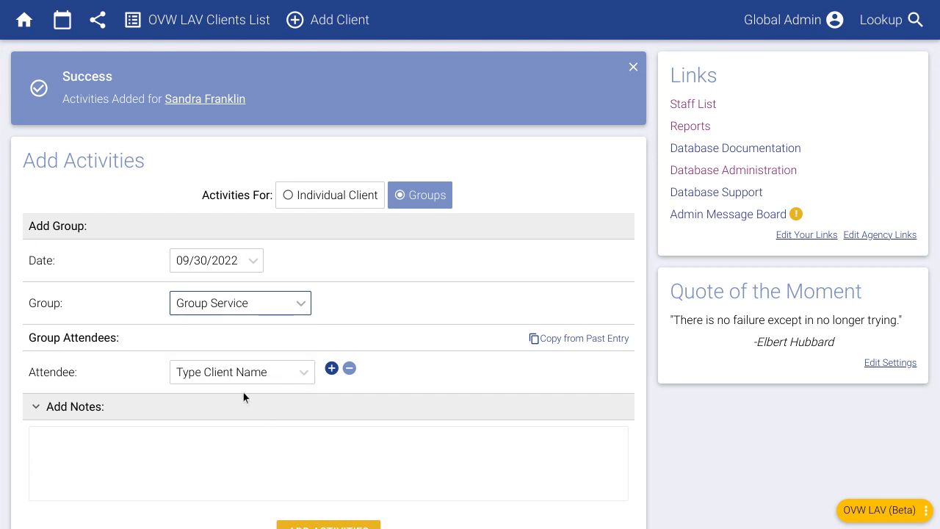
Step: Add three attendees to the group session from the client suggestions
click(244, 379)
text(san)
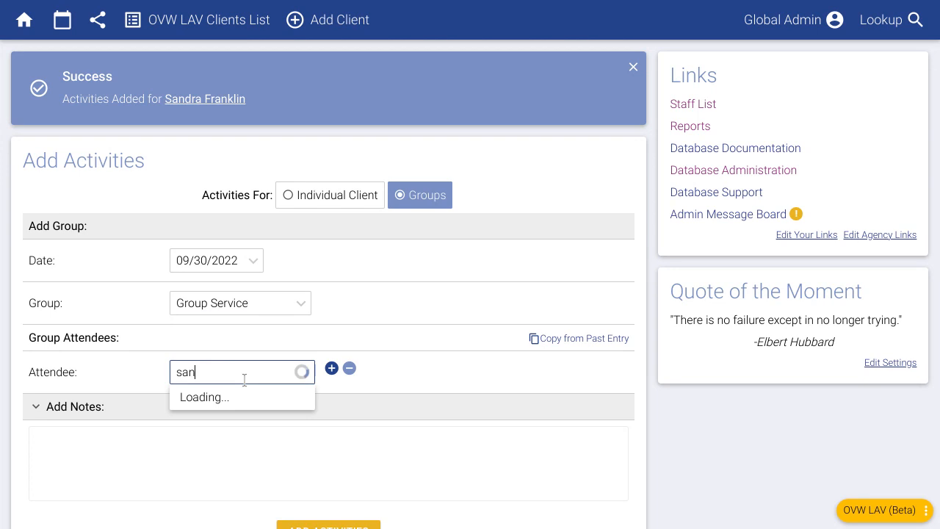
click(253, 420)
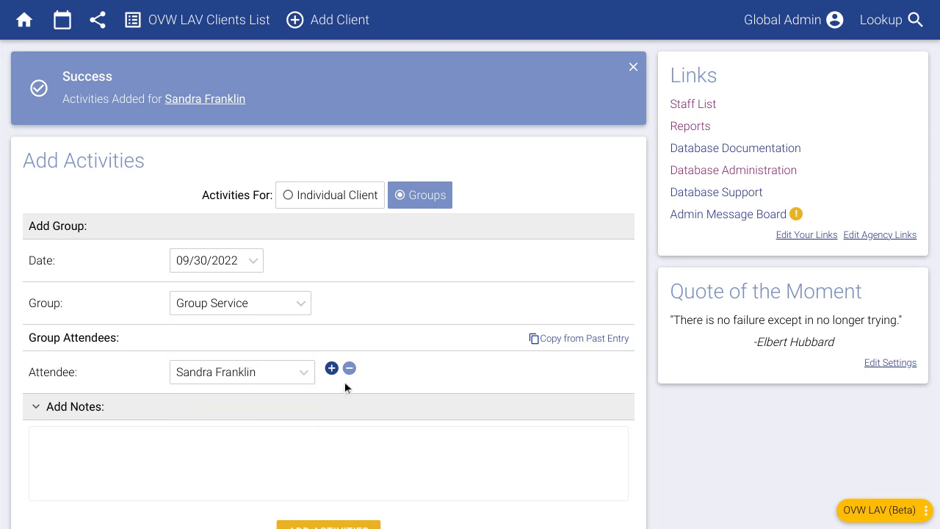
click(331, 368)
click(256, 414)
text(tr)
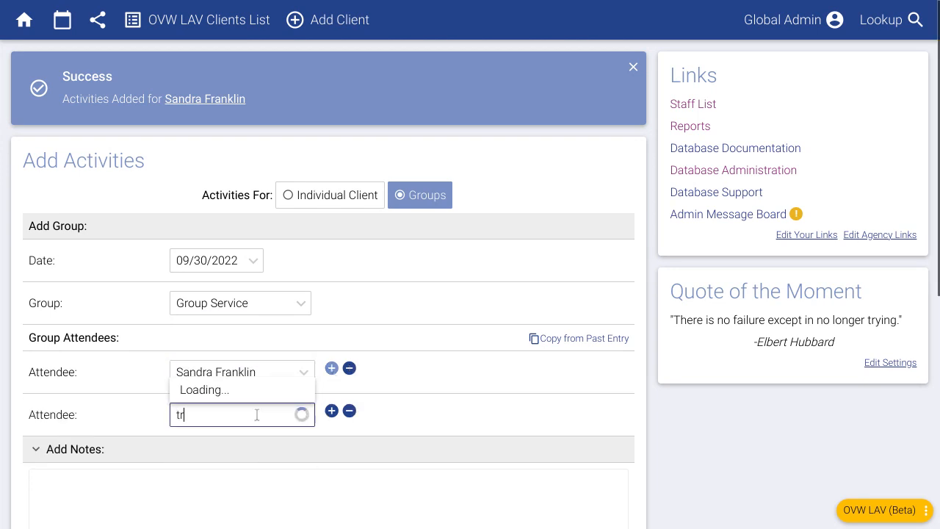
text(i)
key(Return)
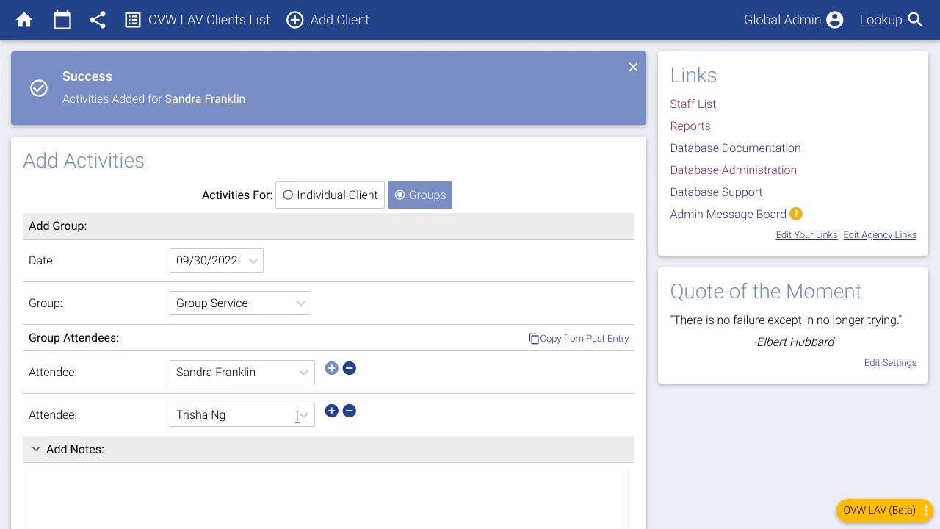
click(331, 410)
click(234, 457)
text(mar)
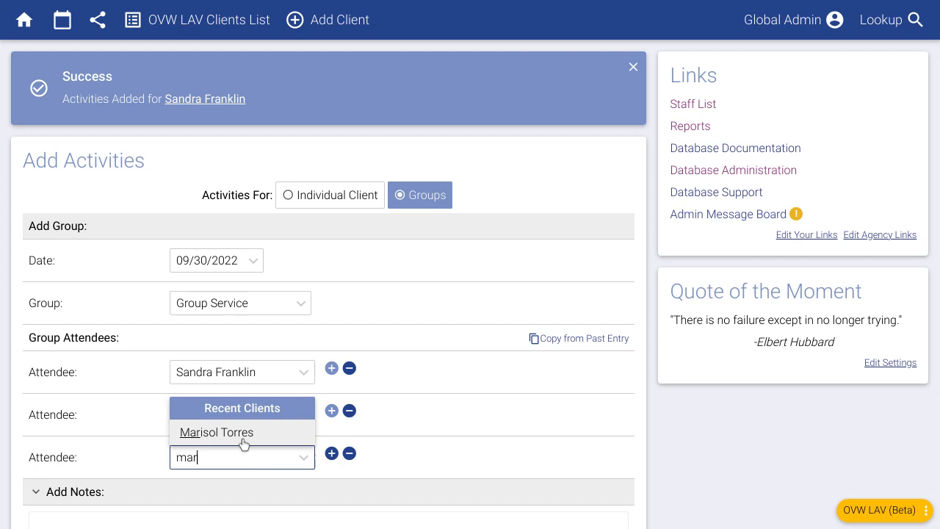
click(243, 442)
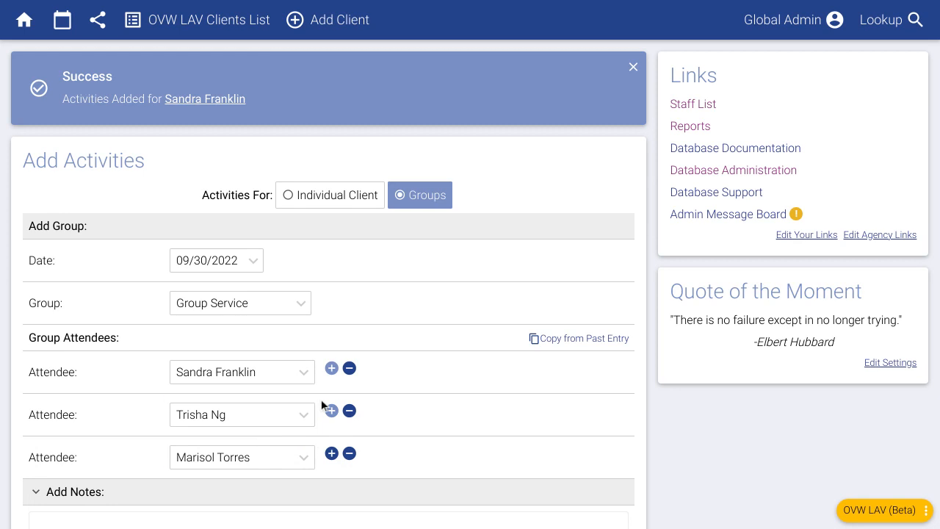
Step: Add the note 'group notes', save the group activity, and view the activities calendar
scroll(321, 398, down, 2)
click(301, 406)
text(group n)
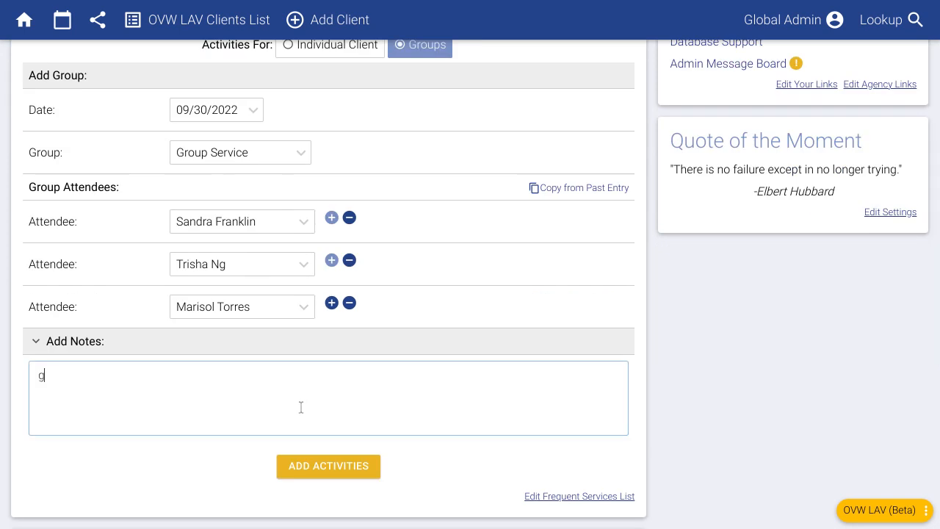
text(otes)
click(329, 465)
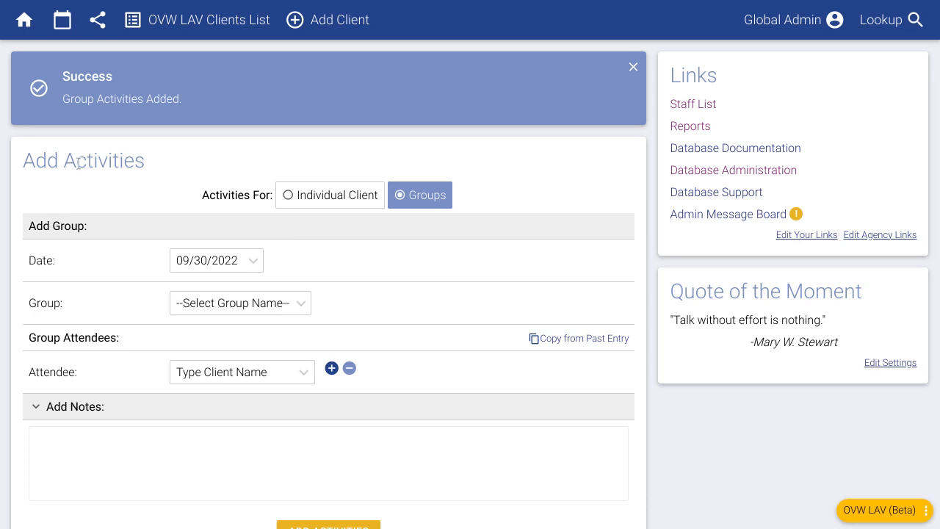
click(65, 28)
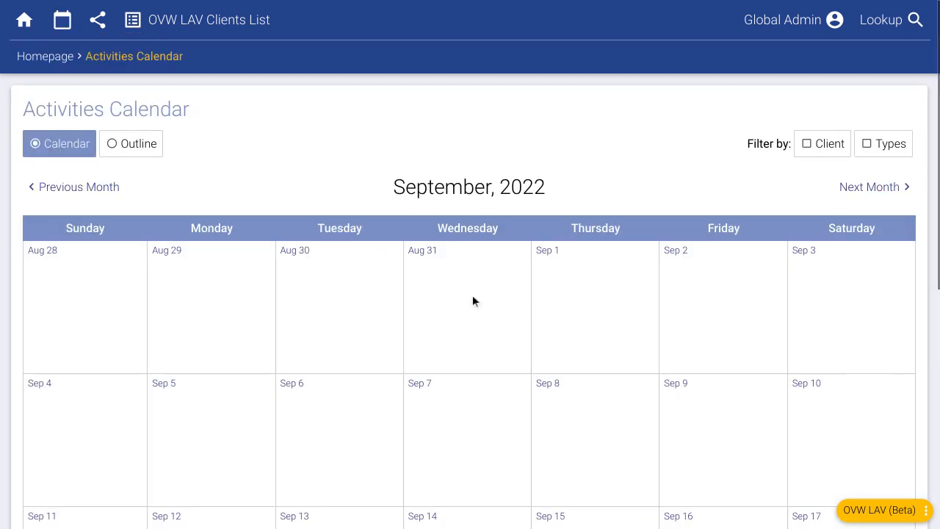
Step: Delete the Safety Planning service from the client's Sep 29 calendar entry
scroll(472, 294, down, 3)
scroll(600, 277, down, 1)
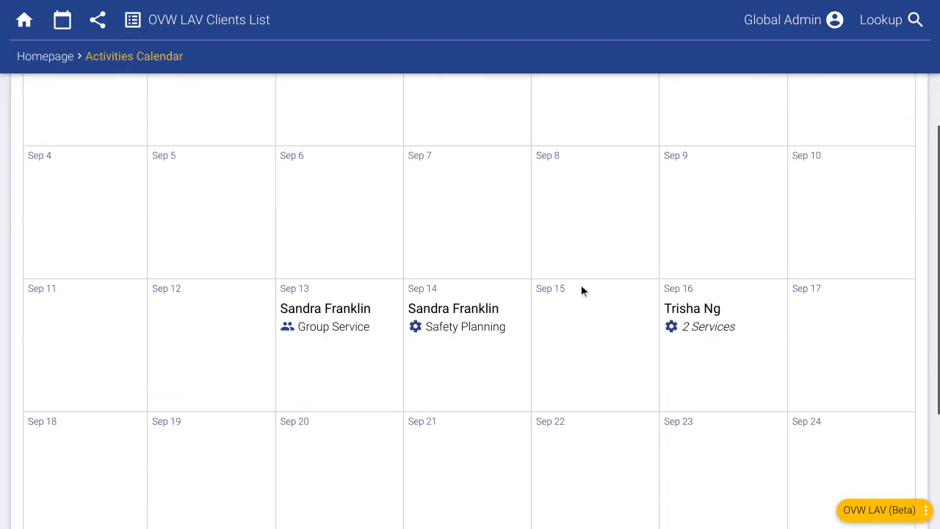
scroll(623, 386, down, 3)
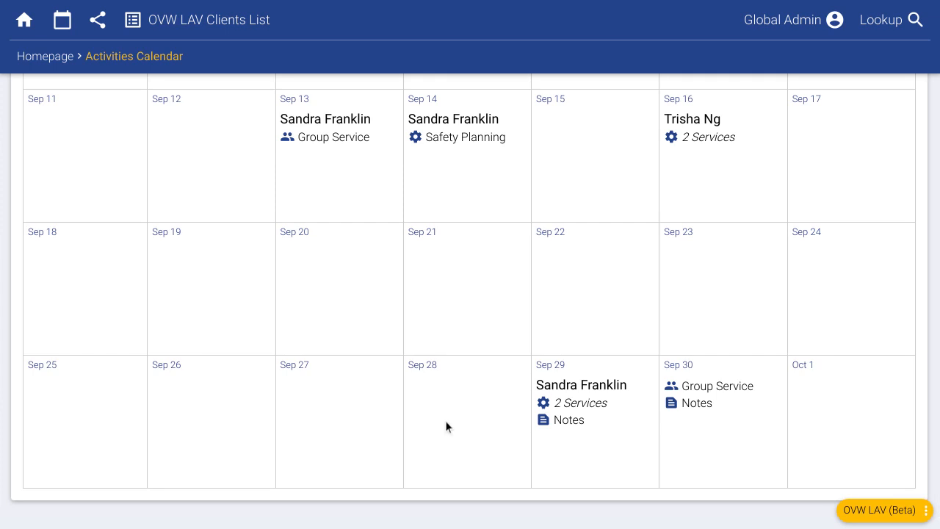
mouse_move(577, 396)
scroll(580, 408, down, 1)
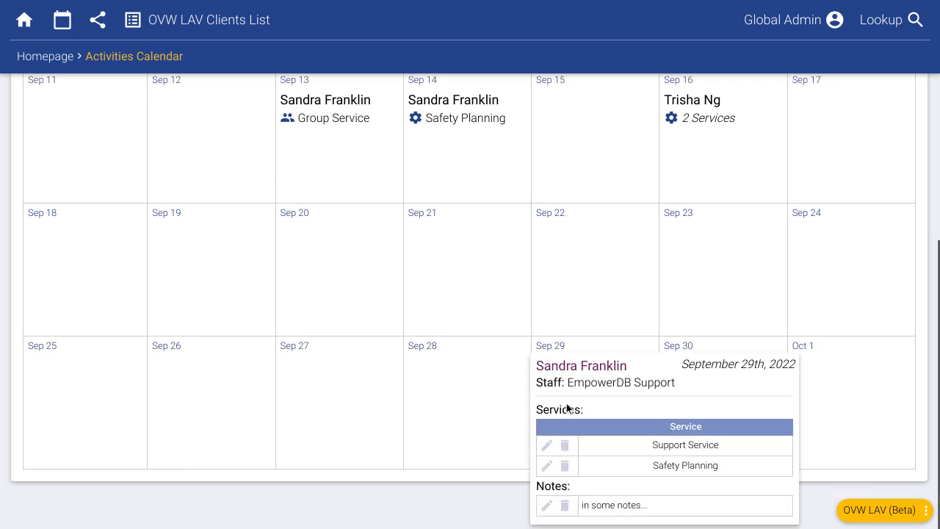
click(547, 446)
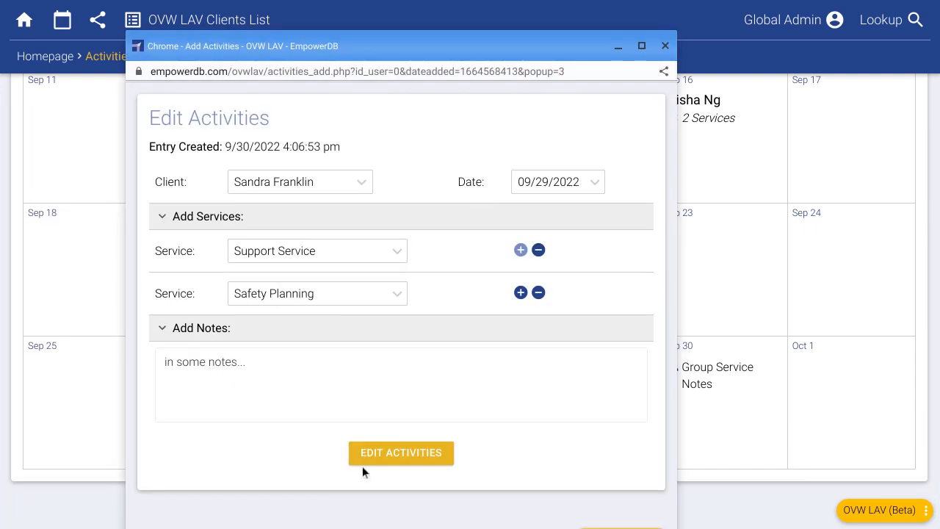
click(664, 46)
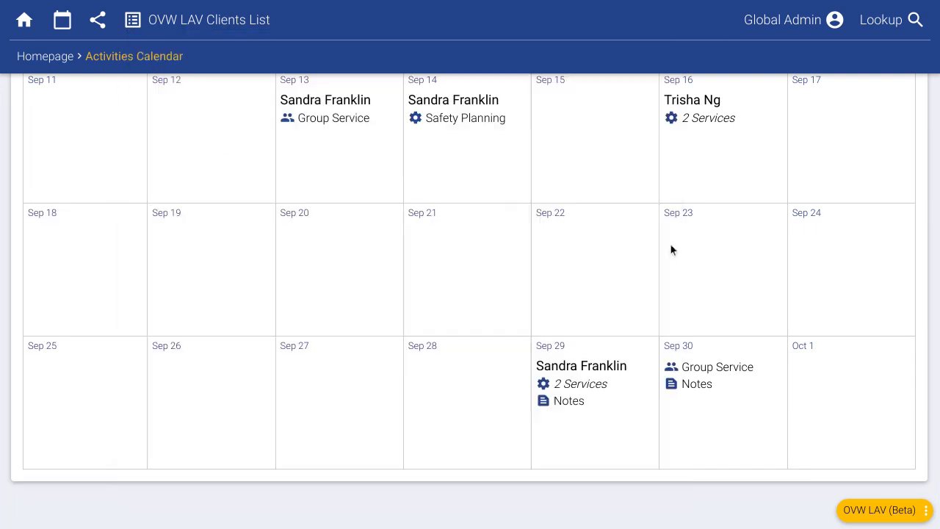
mouse_move(580, 382)
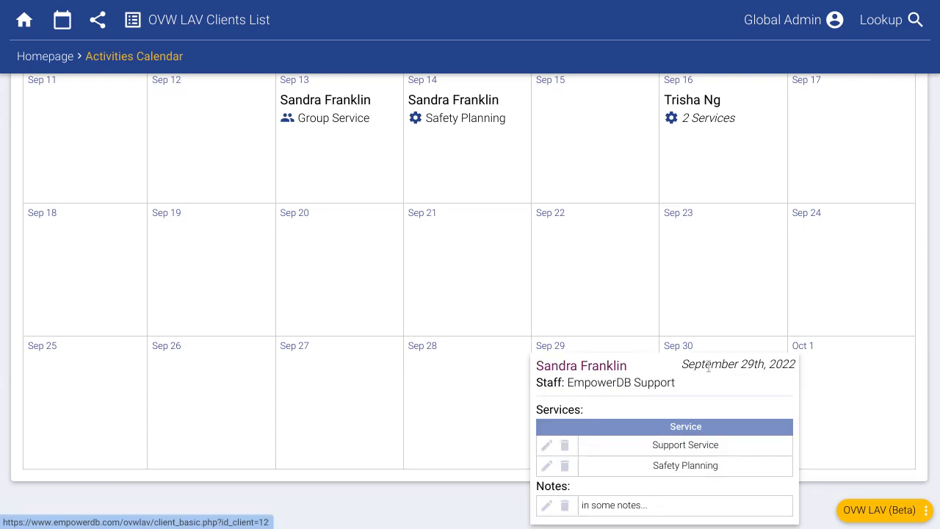
click(547, 467)
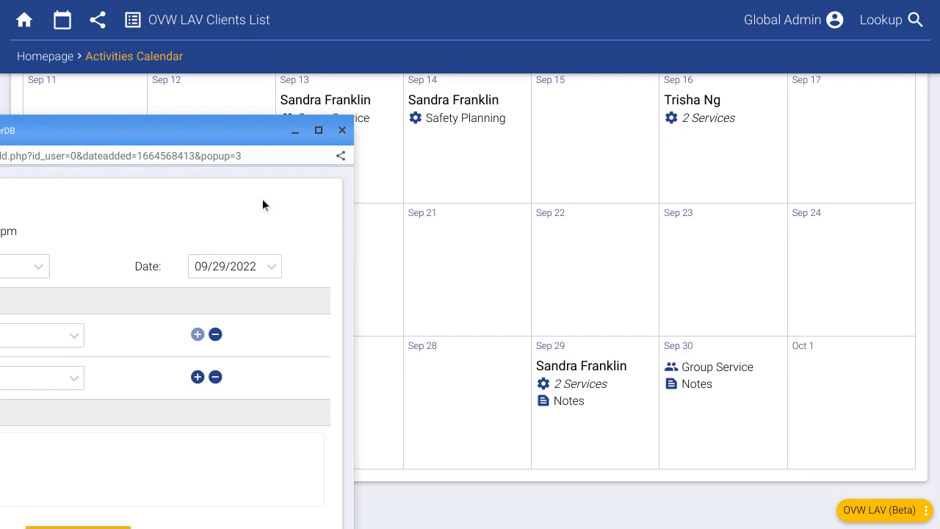
click(341, 130)
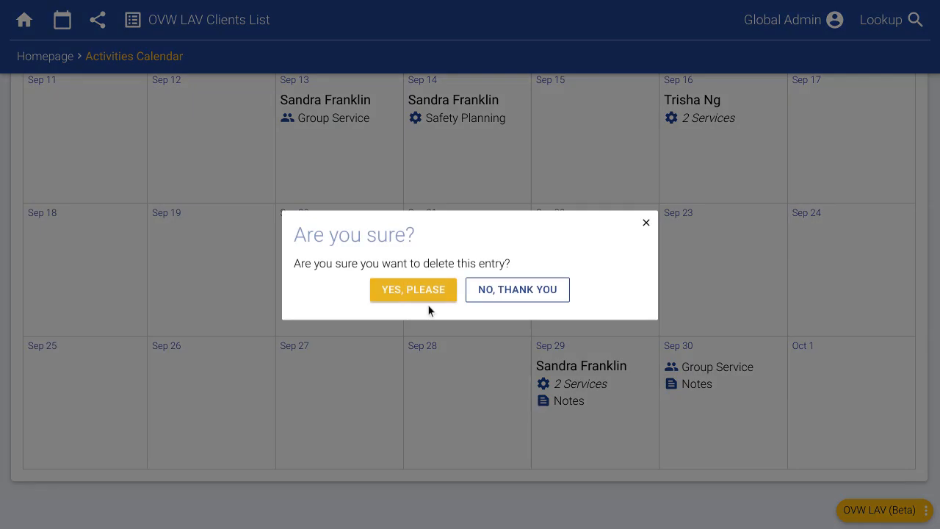
click(426, 298)
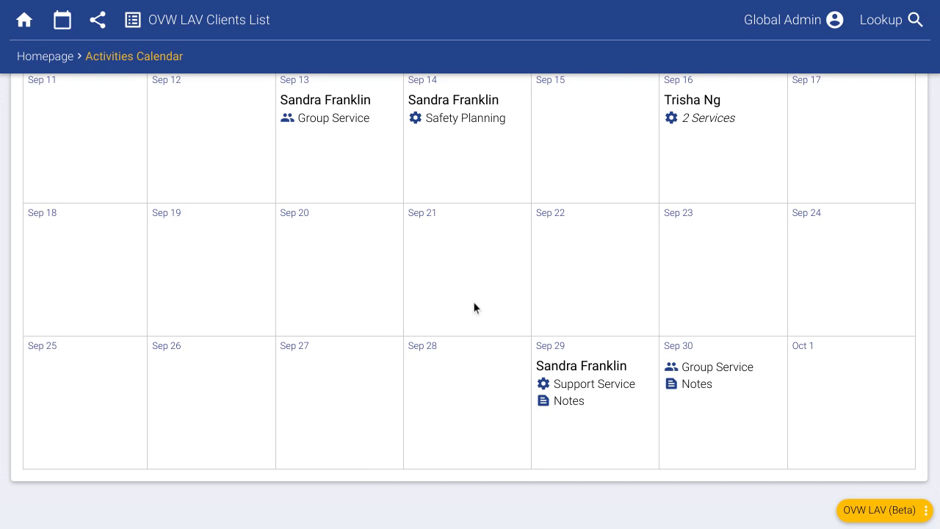
click(428, 353)
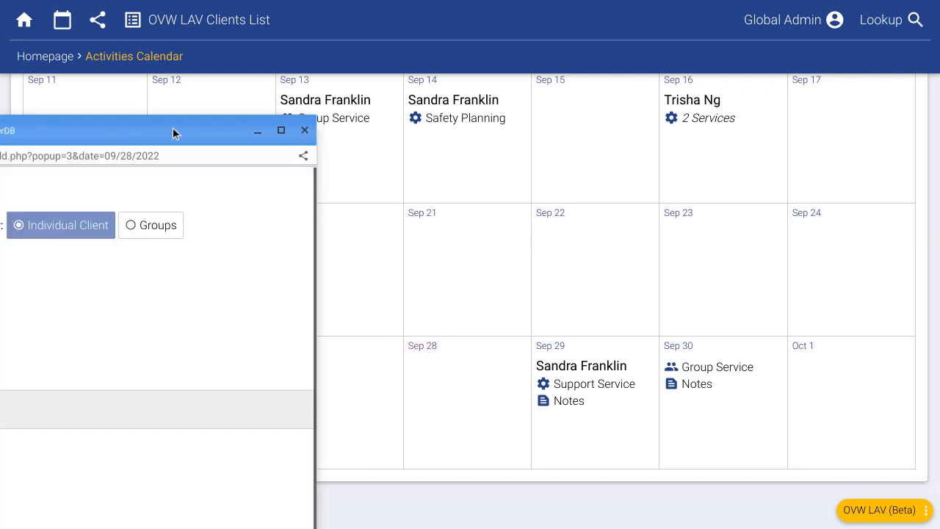
drag(173, 131, 549, 10)
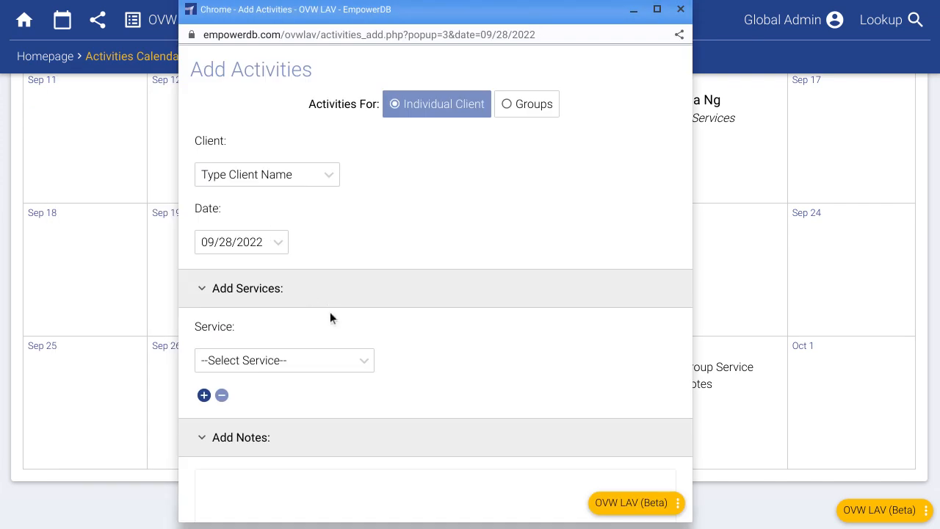
scroll(330, 312, down, 1)
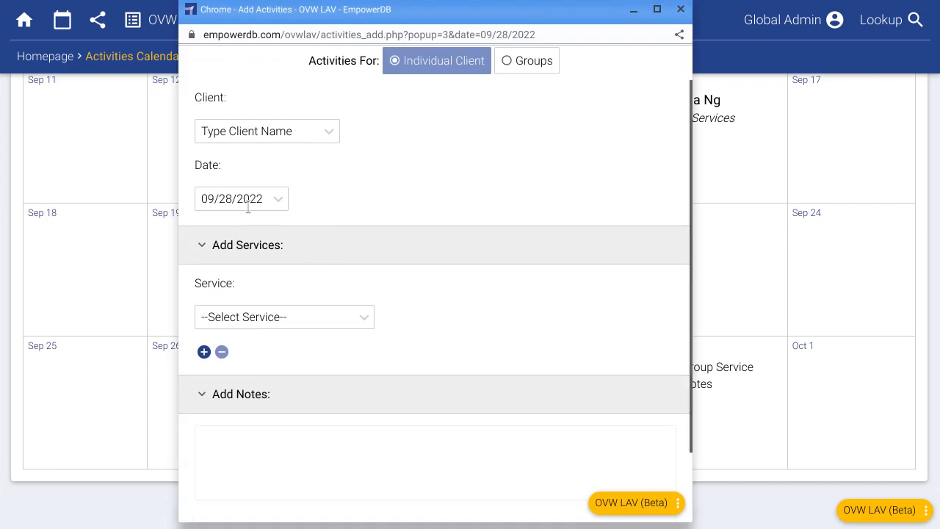
click(679, 9)
scroll(502, 334, up, 2)
scroll(595, 330, up, 4)
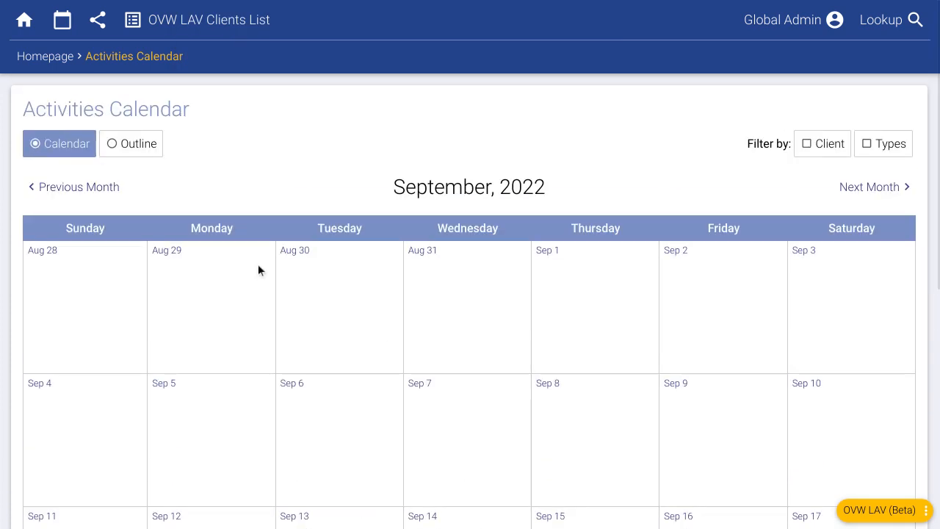
Step: Switch the calendar to the outline view and scroll through the Sep and Aug 2022 activities
click(135, 151)
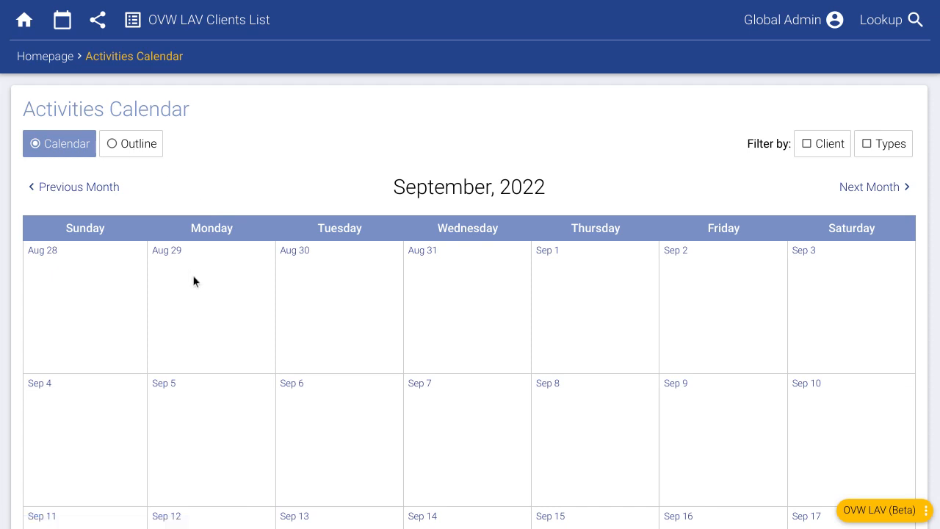
scroll(346, 309, down, 1)
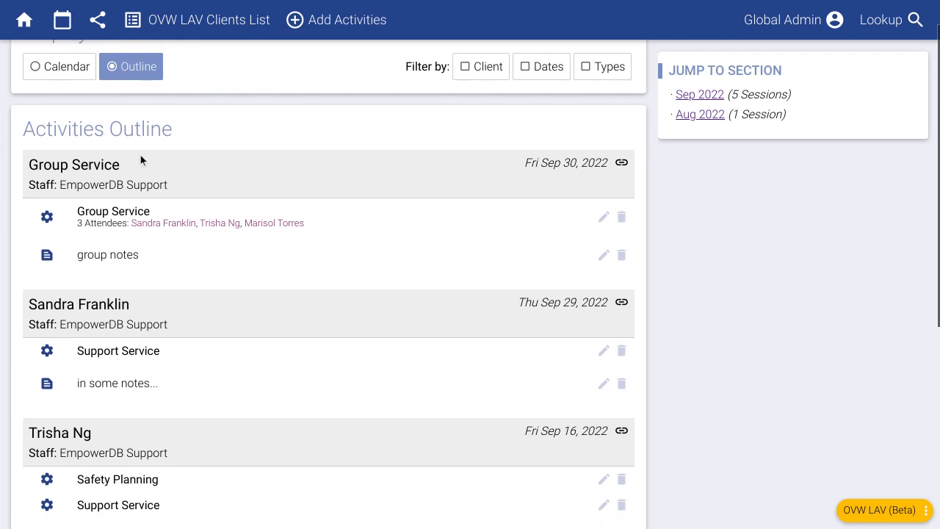
scroll(103, 252, down, 2)
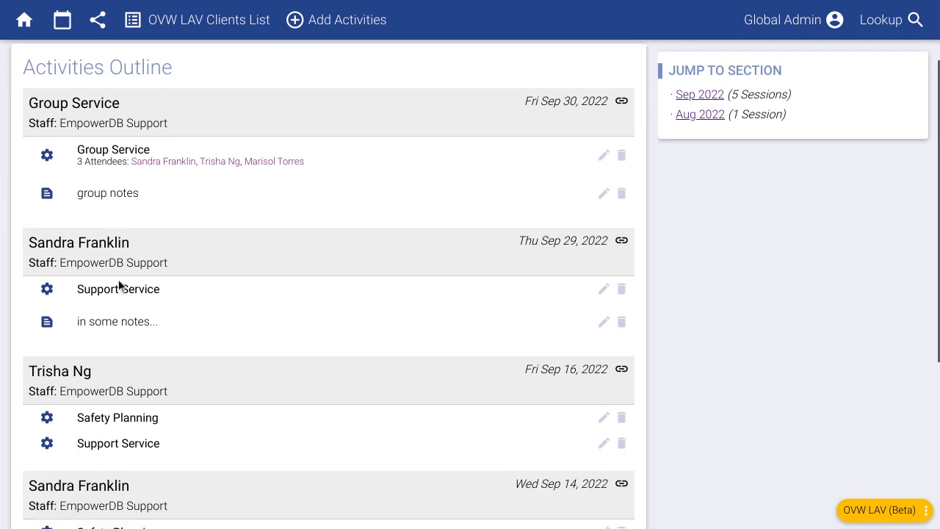
scroll(116, 339, down, 2)
scroll(167, 334, down, 2)
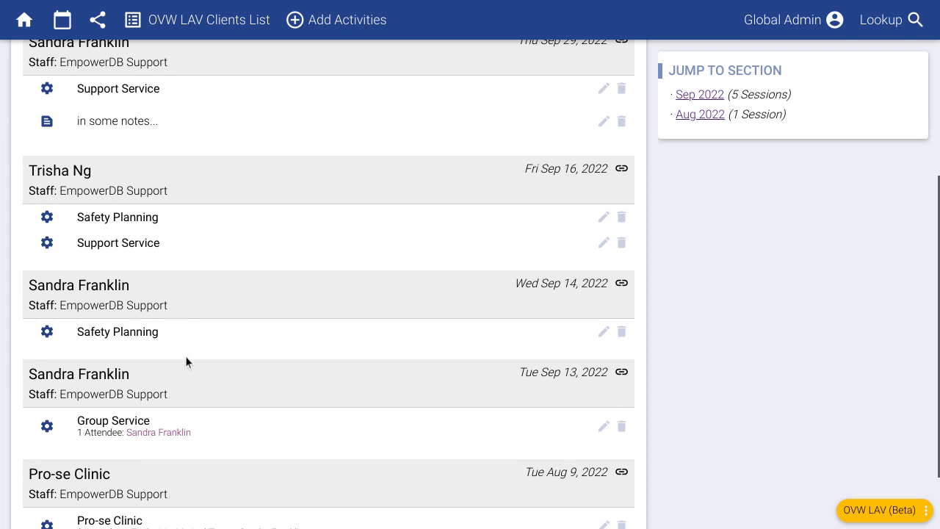
scroll(168, 274, up, 4)
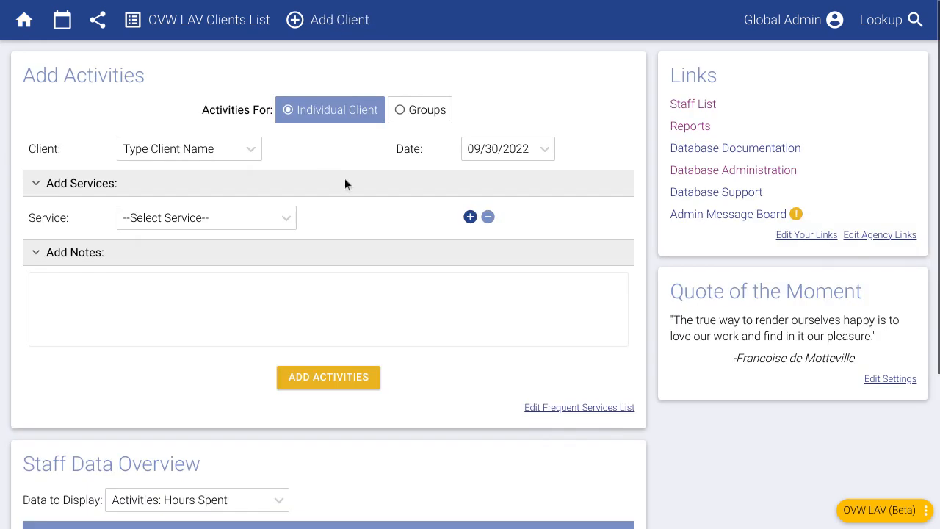
Step: Open the Add Client form and enter the new client's first and last name
click(346, 20)
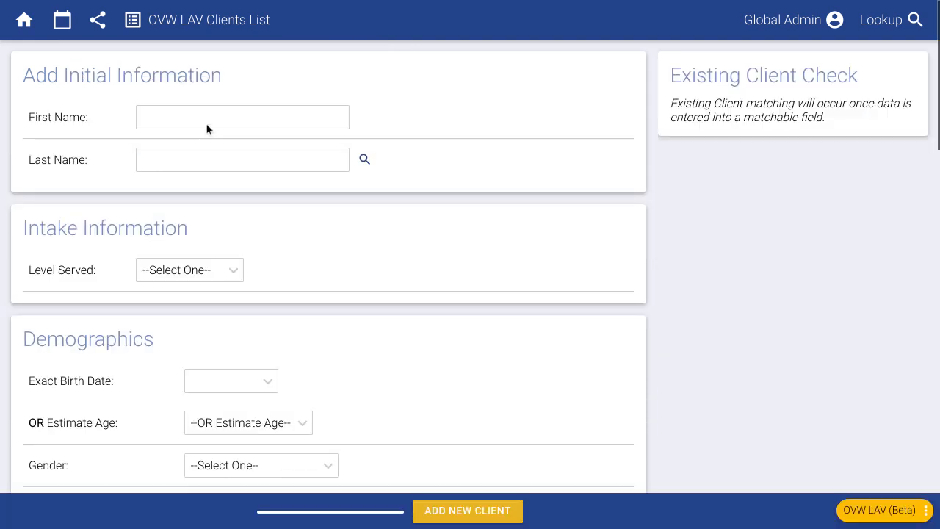
click(206, 121)
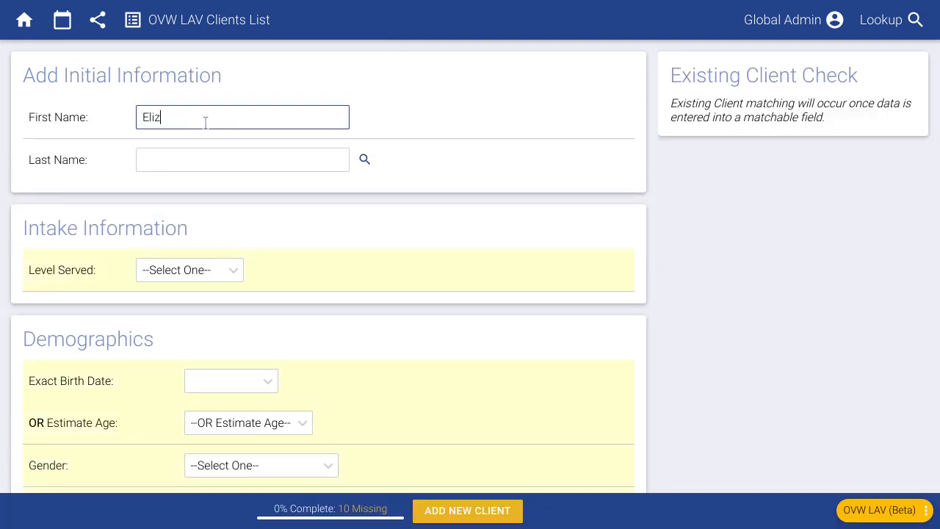
key(Tab)
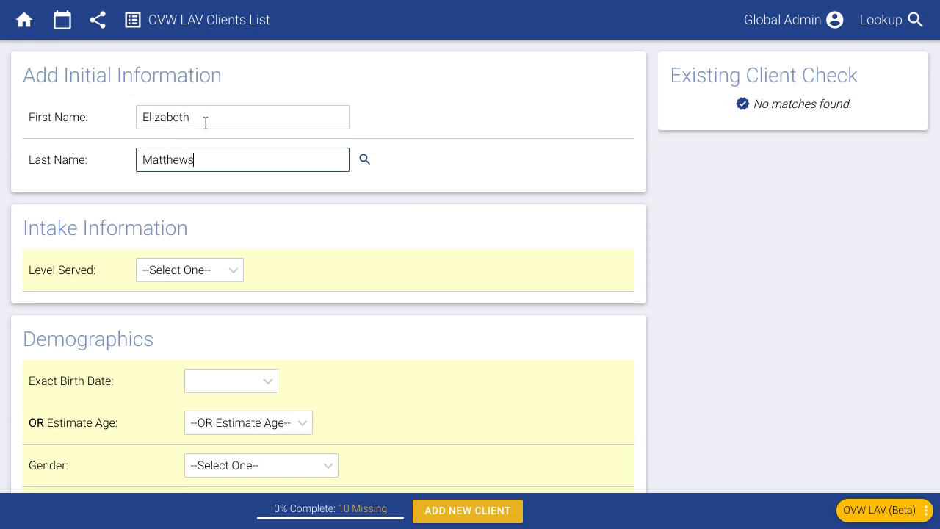
key(Tab)
click(750, 240)
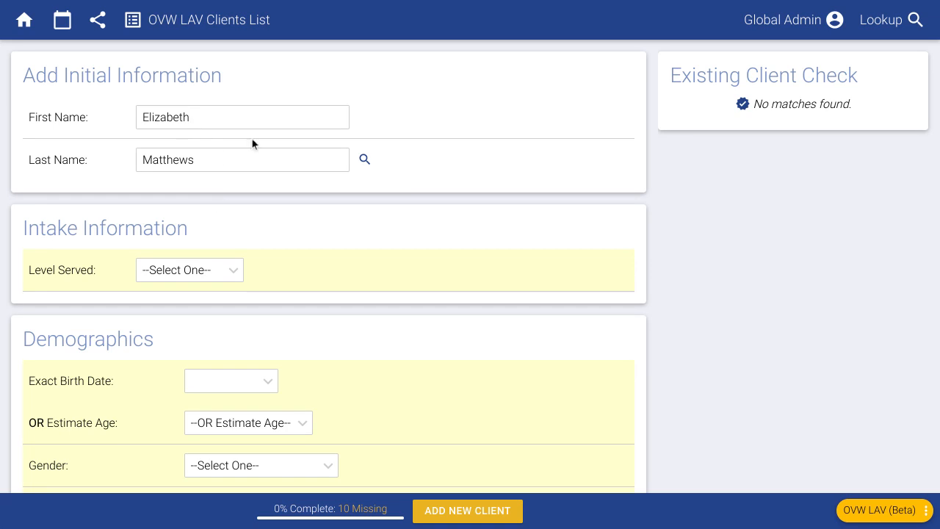
drag(199, 118, 132, 116)
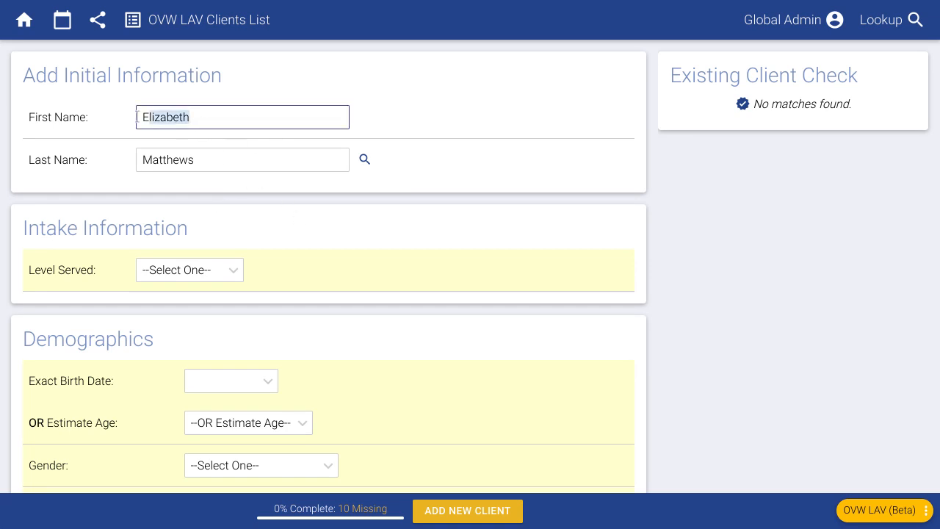
click(106, 163)
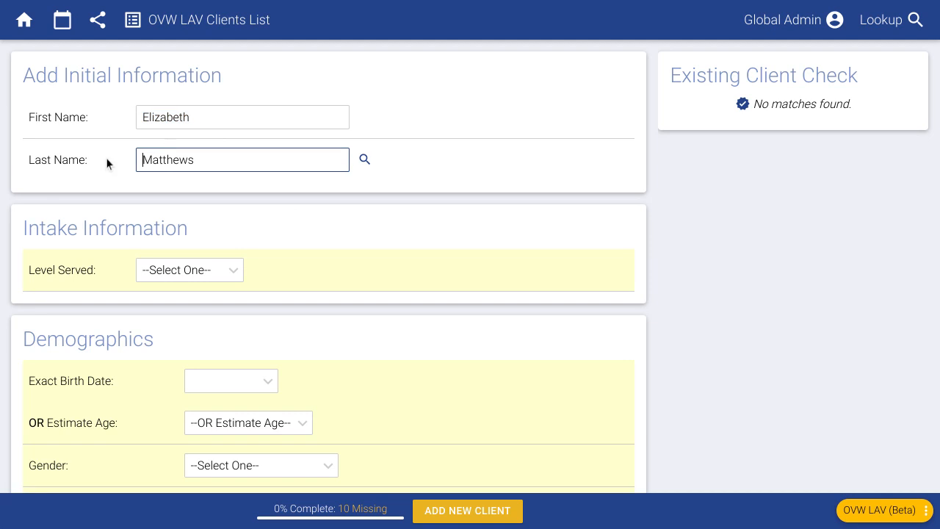
click(629, 200)
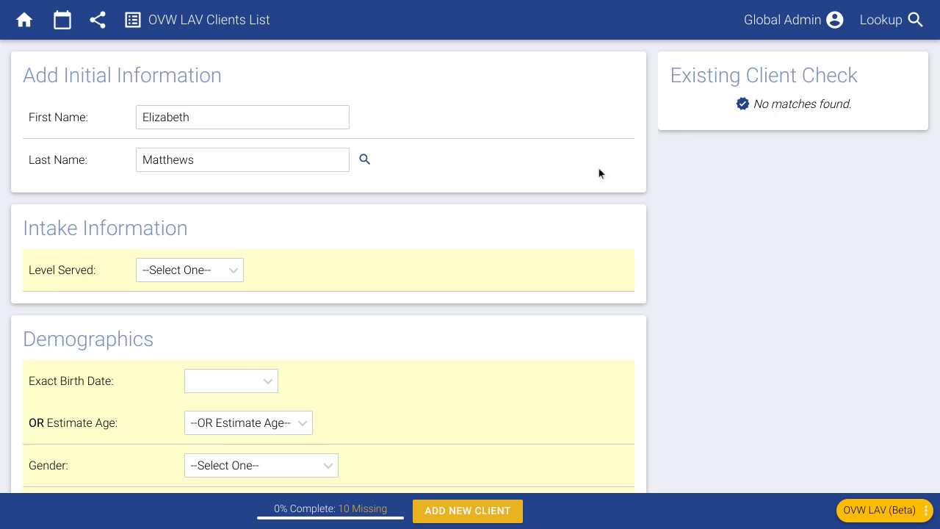
Step: Set the client's Level Served to Served
scroll(120, 231, down, 3)
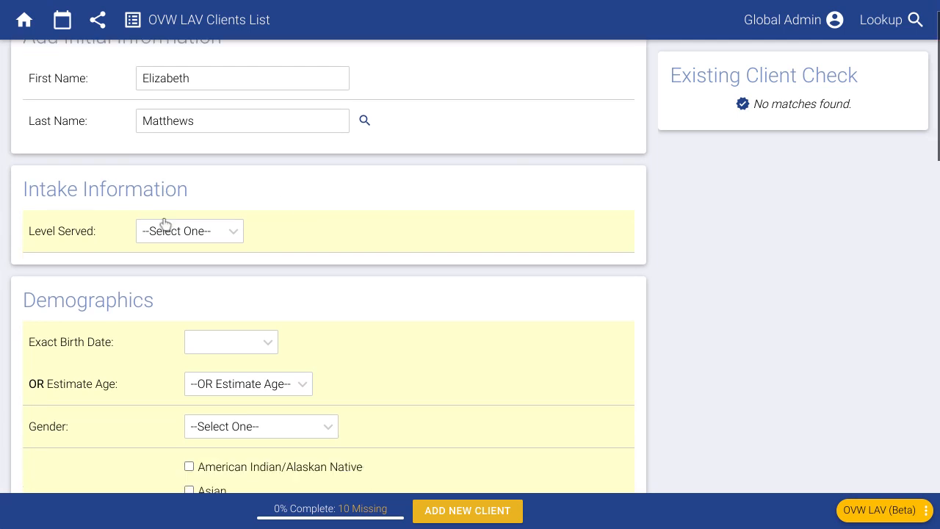
scroll(171, 210, down, 1)
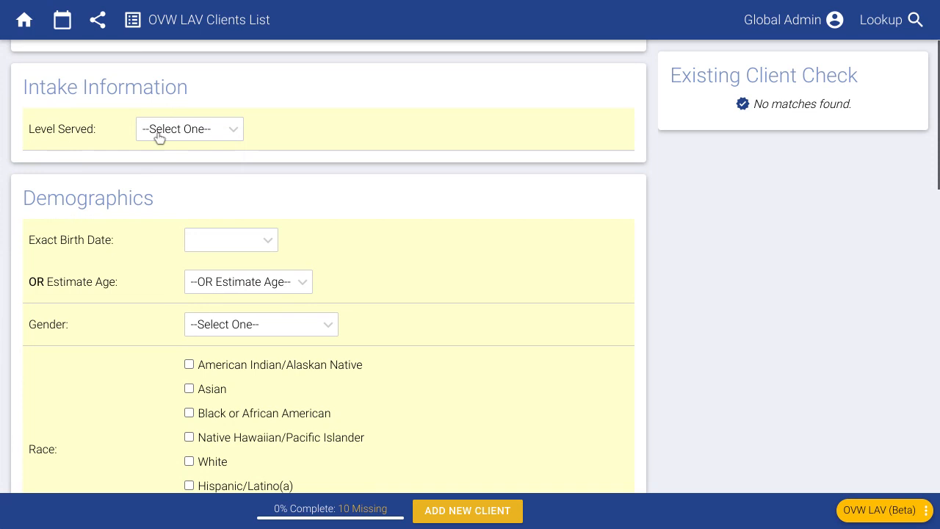
click(163, 136)
click(171, 182)
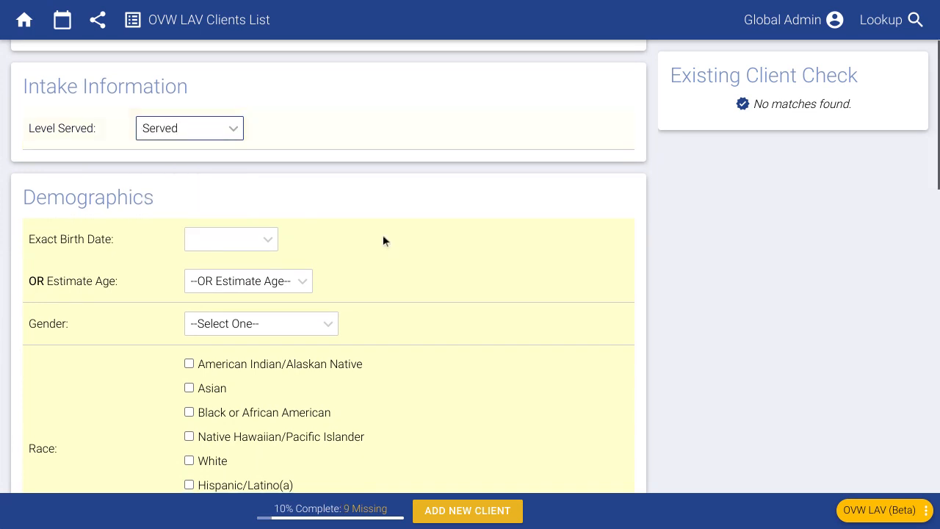
Step: Enter an exact birth date, then clear it to leave the field empty
scroll(394, 235, down, 3)
scroll(423, 240, down, 1)
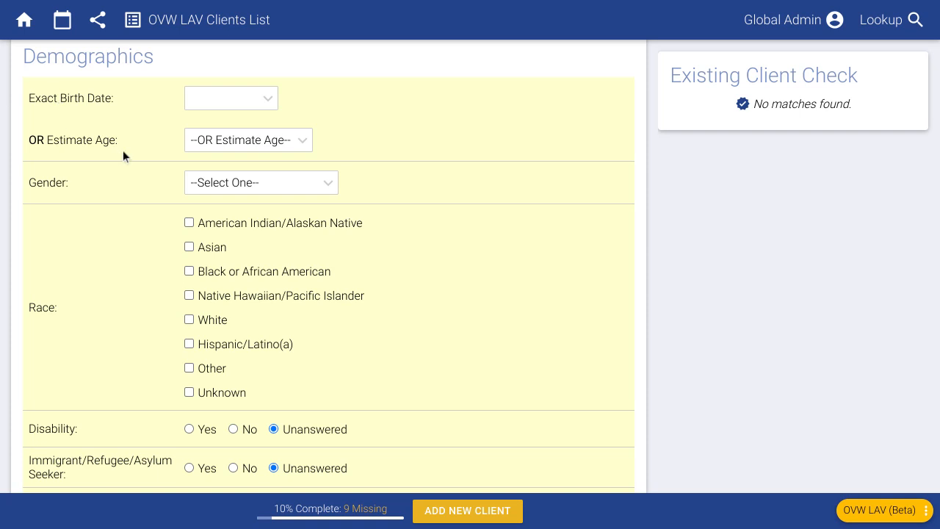
click(214, 104)
text(5/12/)
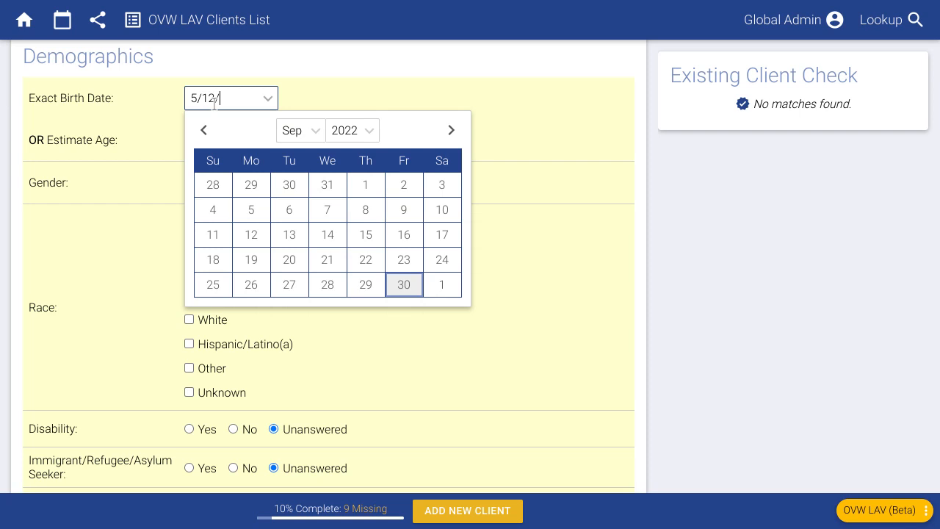
text(1997)
click(352, 68)
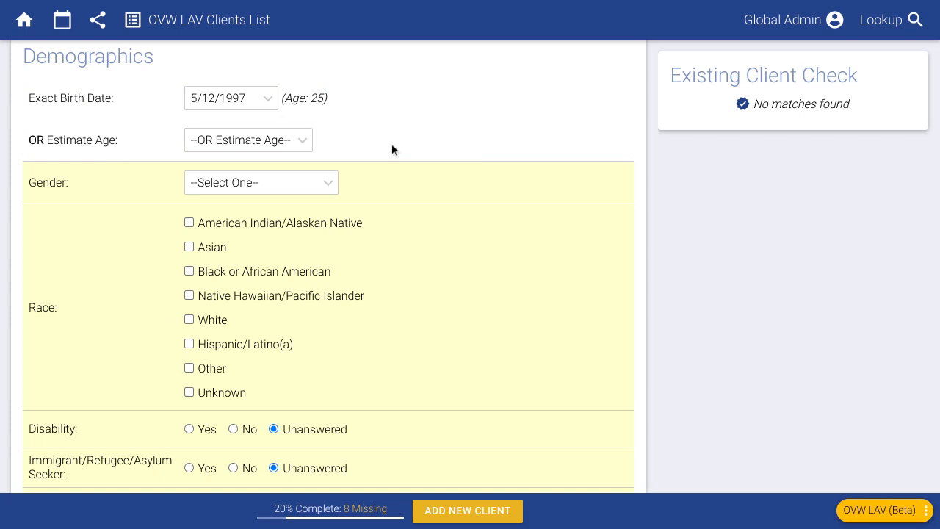
click(254, 99)
key(BackSpace)
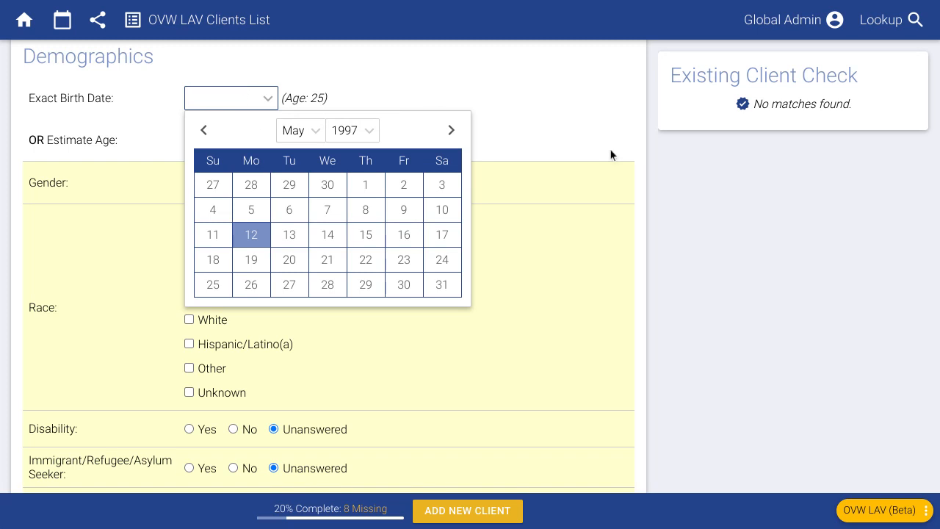
click(609, 155)
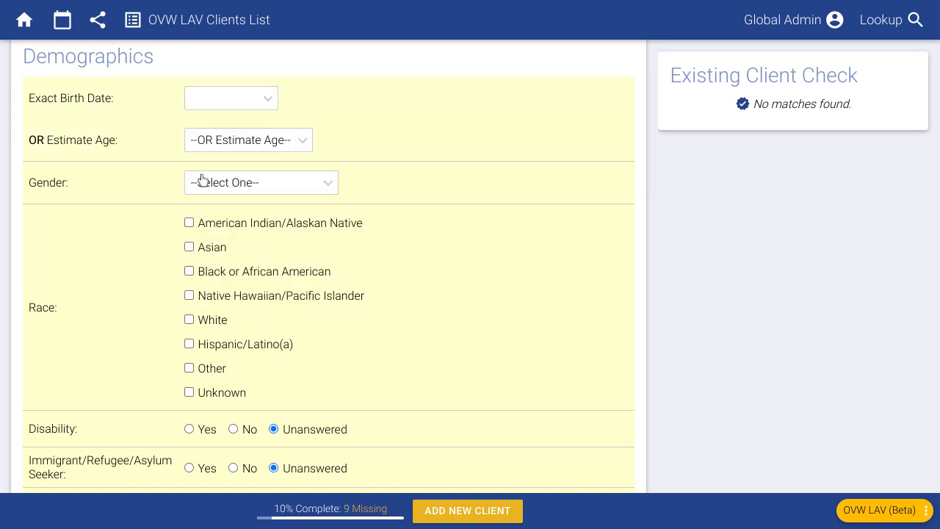
Step: Set the client's estimated age to 25 years
click(221, 149)
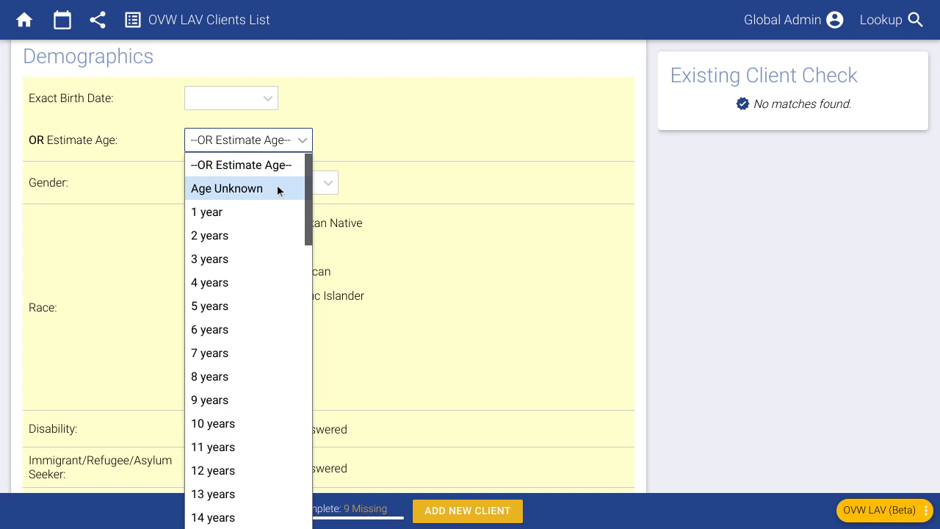
click(243, 189)
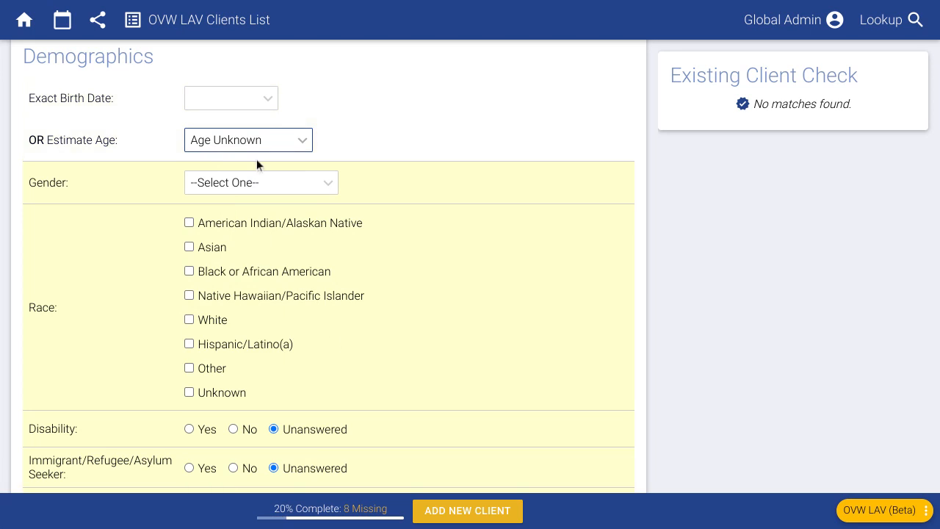
click(256, 146)
scroll(235, 323, down, 3)
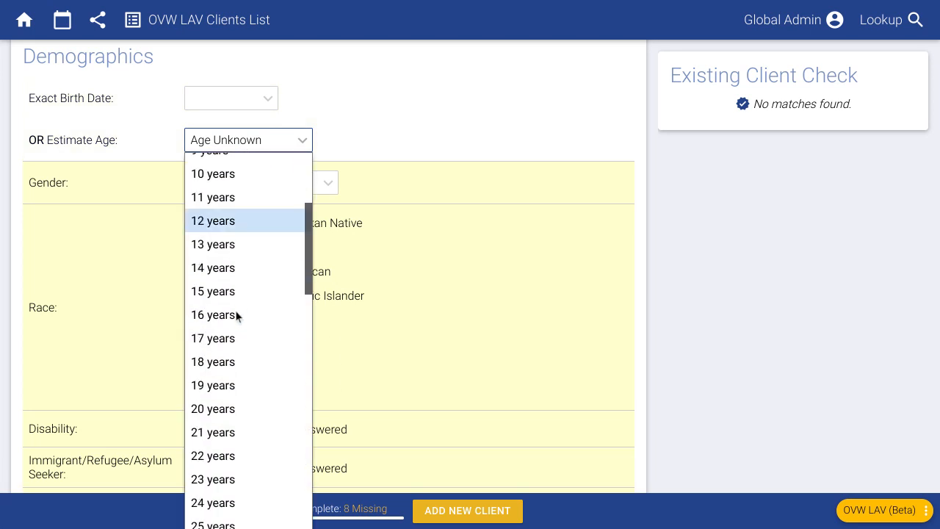
scroll(235, 314, down, 3)
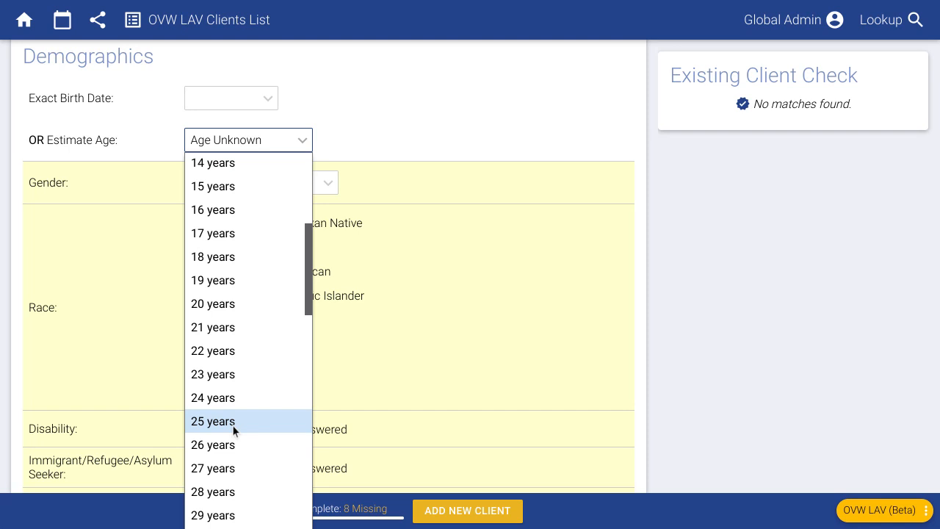
click(231, 425)
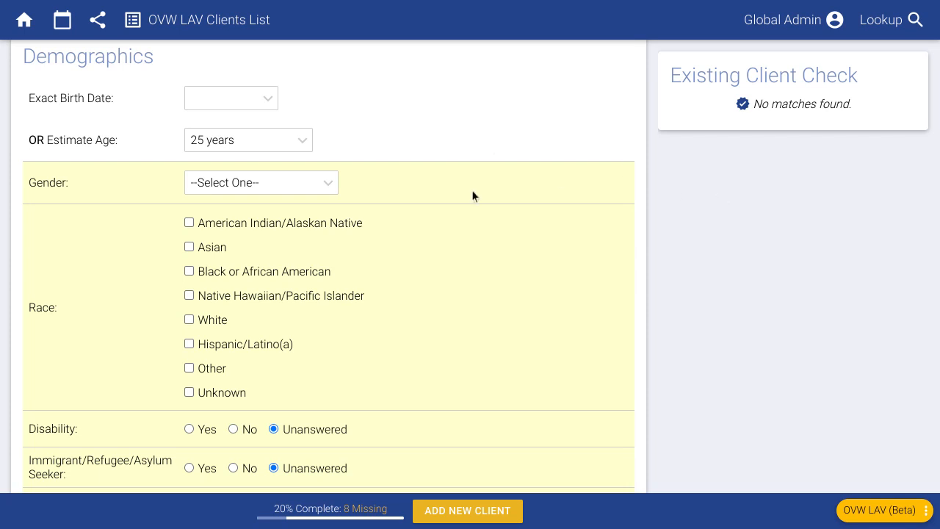
click(235, 143)
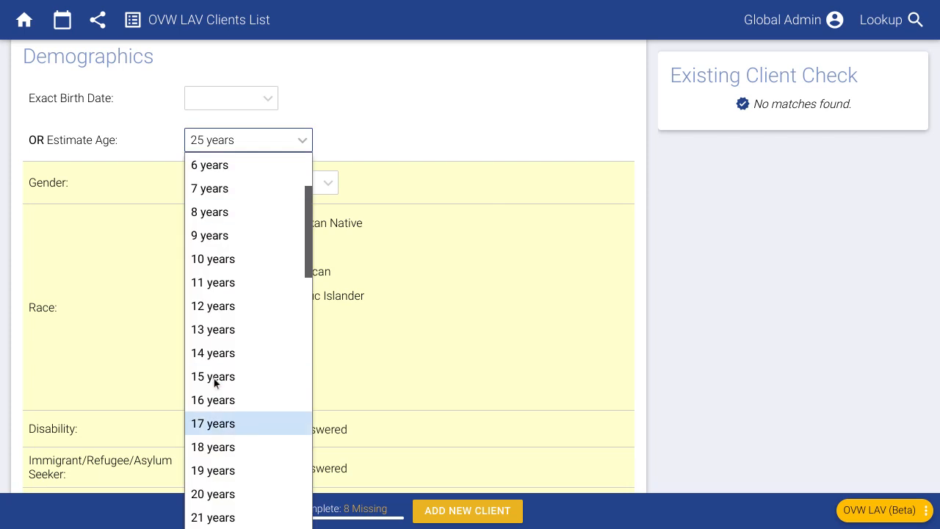
scroll(222, 452, down, 2)
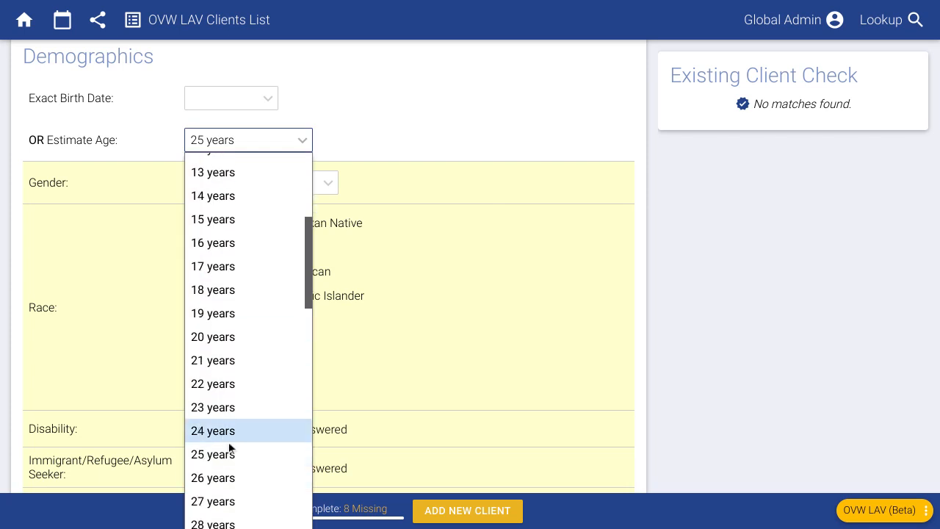
click(247, 439)
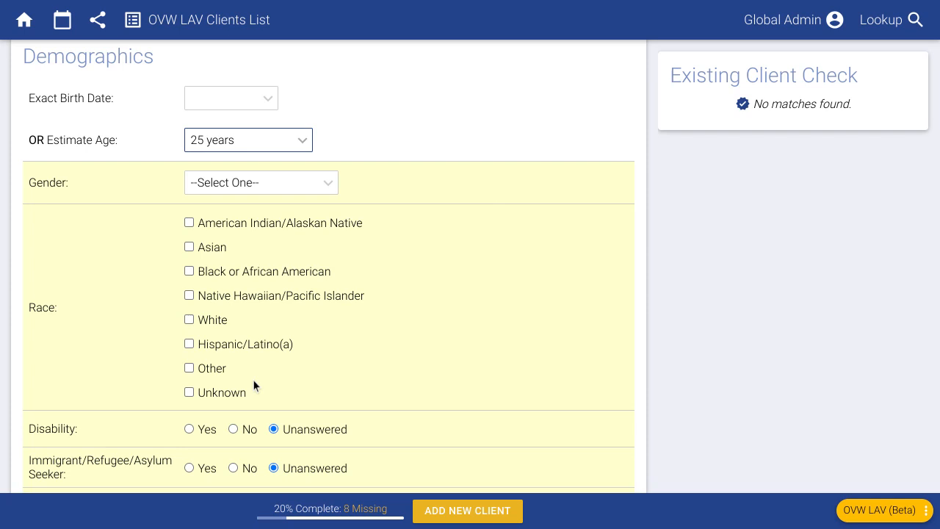
click(494, 213)
Step: Set the client's gender to Female
scroll(165, 266, down, 1)
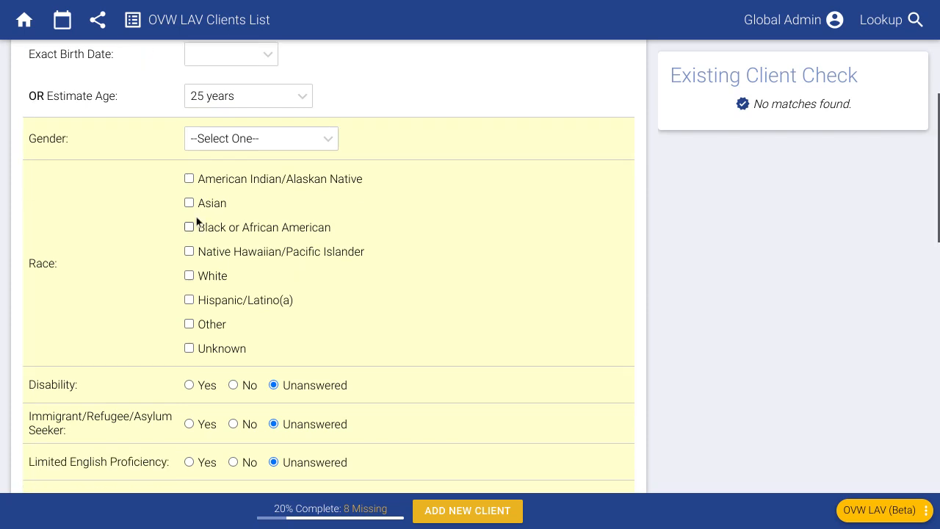
click(222, 143)
click(234, 209)
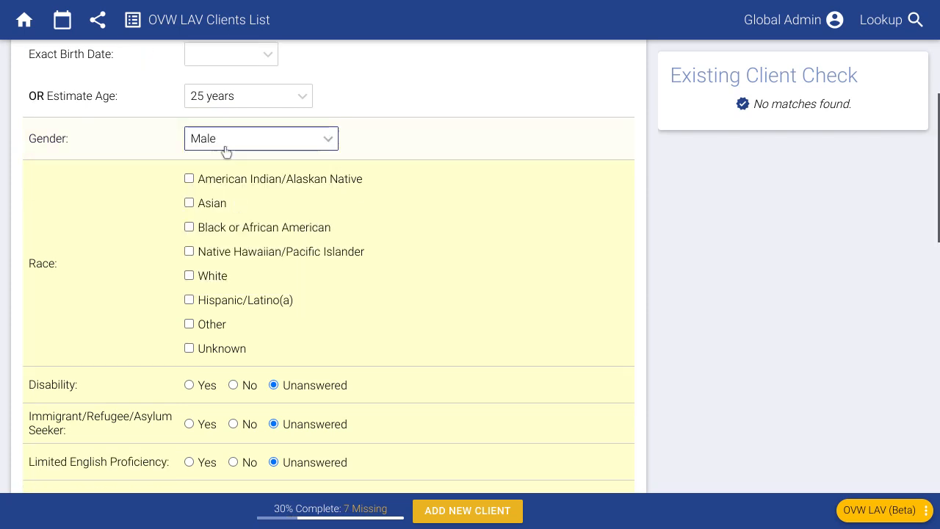
click(225, 147)
click(211, 187)
Step: Mark the client's race as White and set the legal issue opened date to 09/30/2022
click(212, 275)
scroll(236, 295, down, 6)
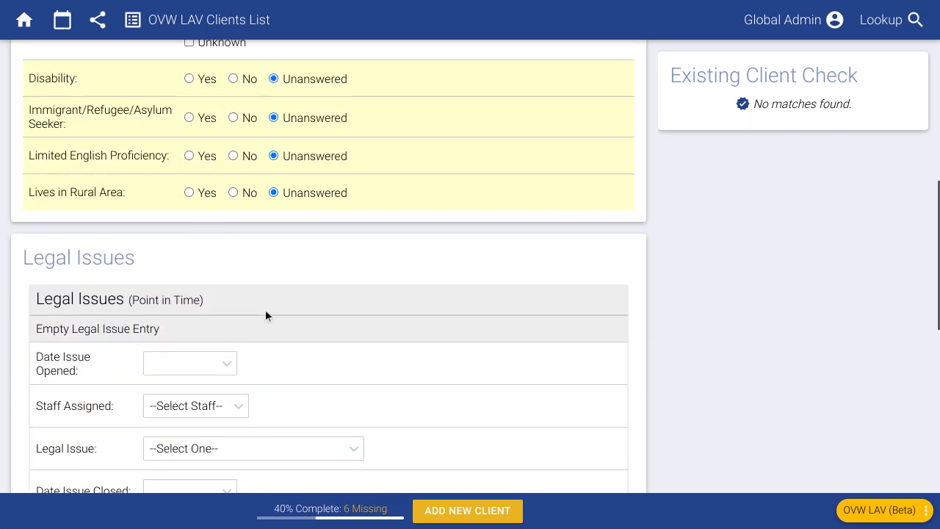
scroll(306, 309, down, 1)
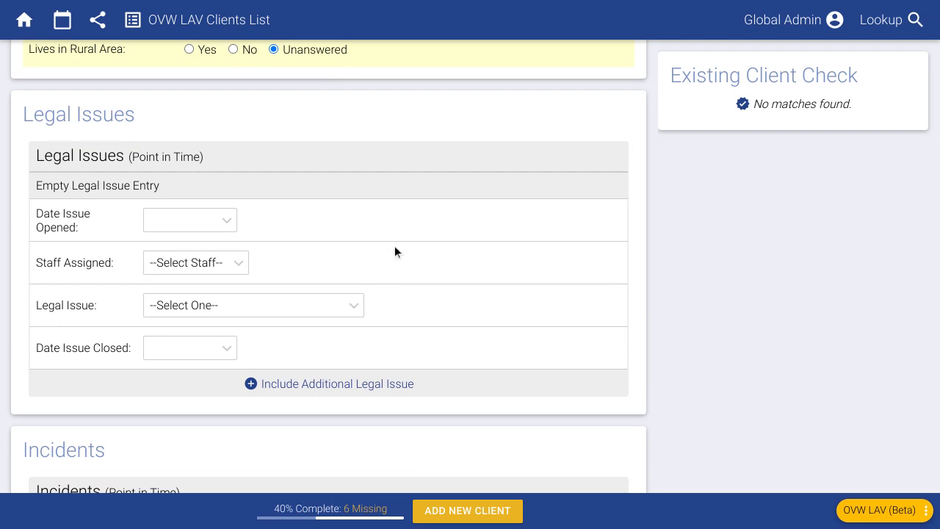
click(189, 222)
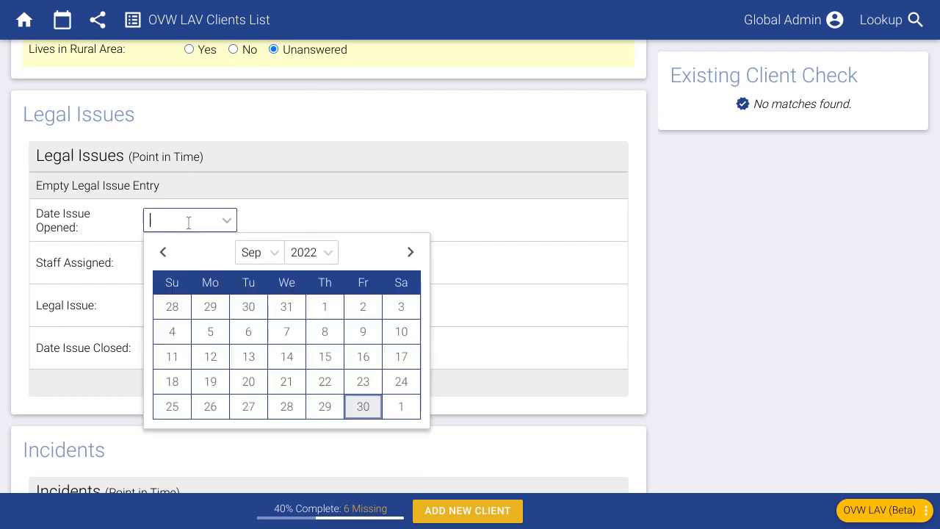
click(365, 405)
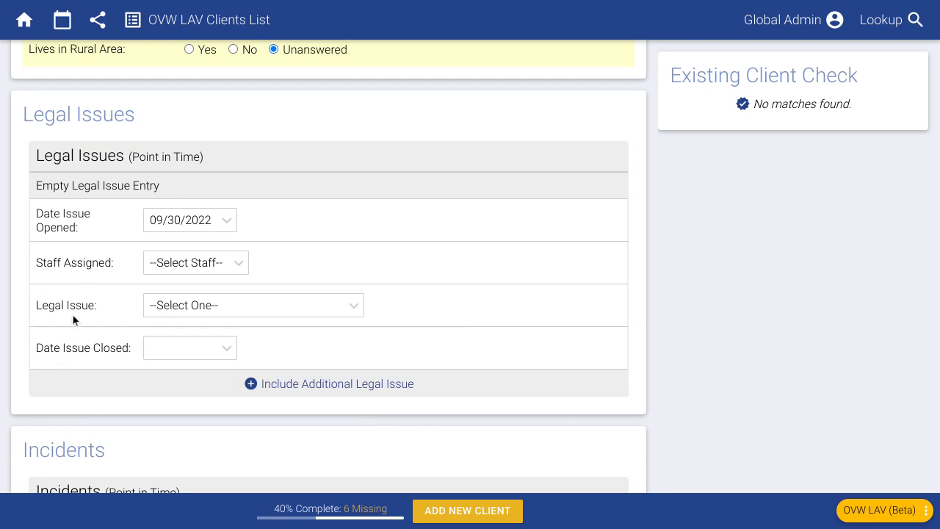
Step: Assign the staff member and choose Family Law: Child/Spousal Support as the legal issue
click(163, 268)
click(178, 308)
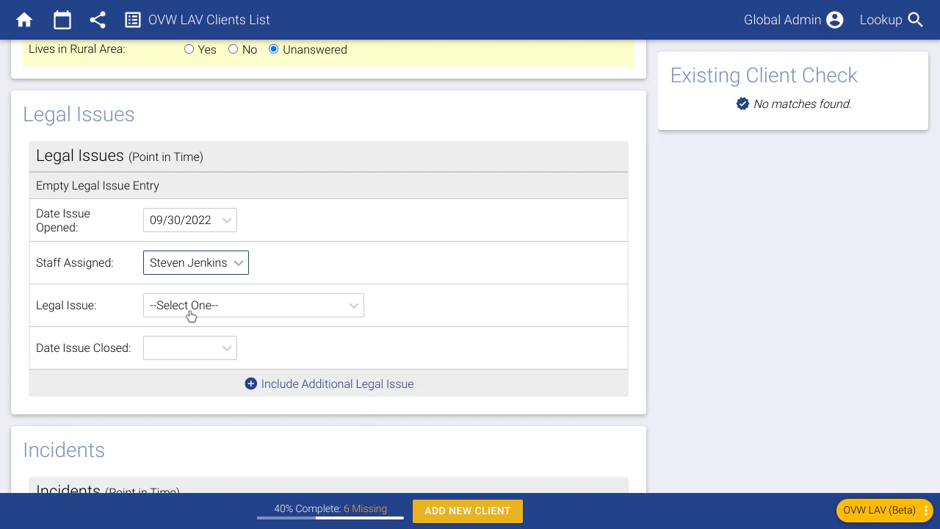
click(186, 315)
scroll(224, 187, down, 1)
scroll(237, 220, up, 1)
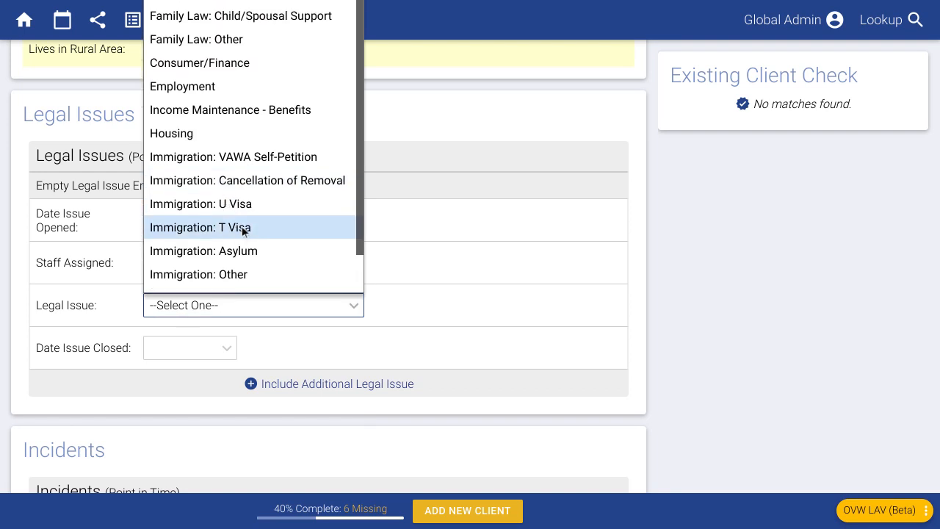
click(233, 16)
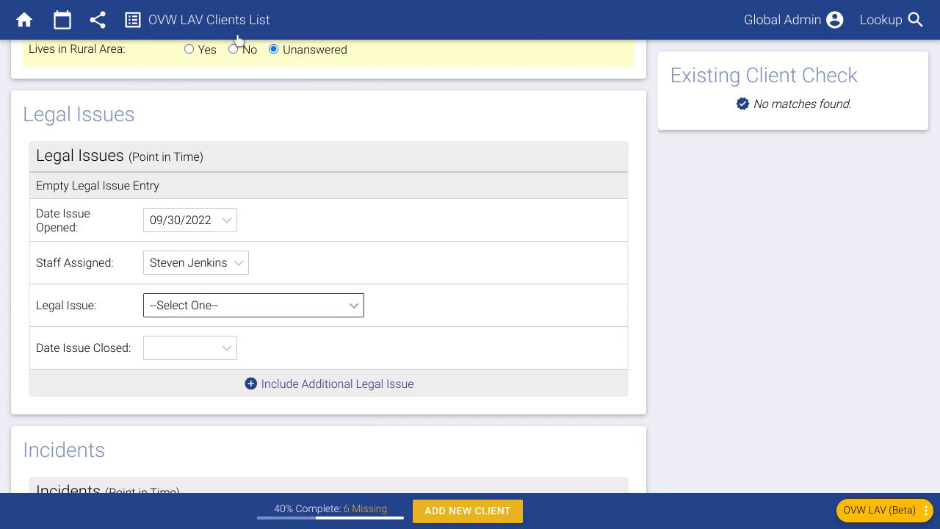
click(458, 303)
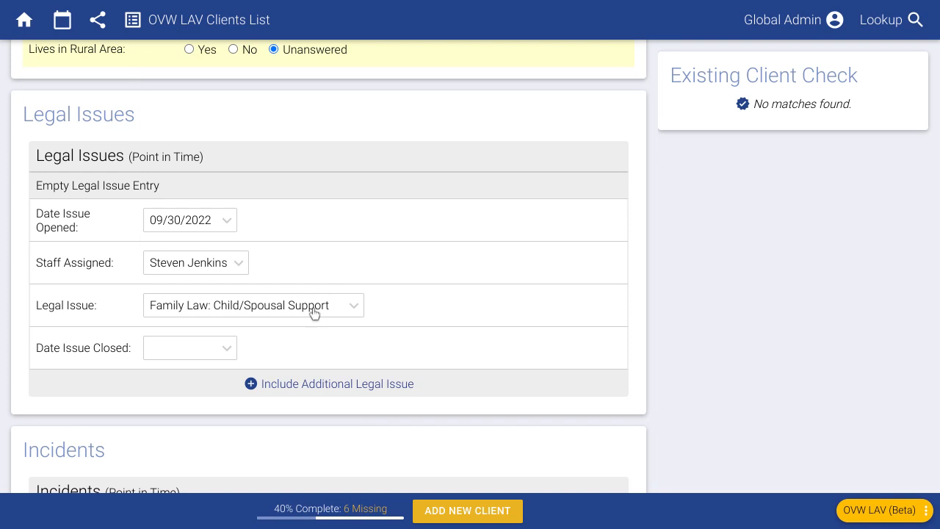
scroll(352, 334, down, 1)
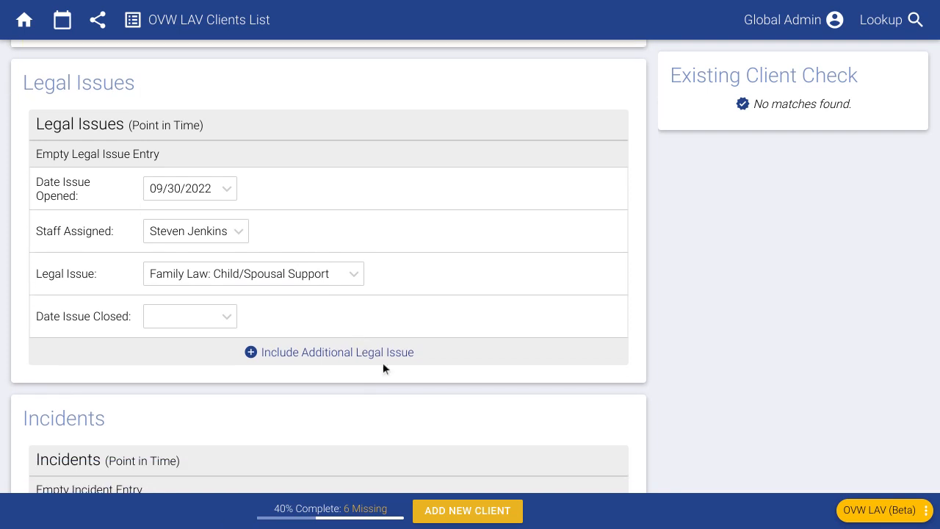
Step: Add a second legal issue, Immigration: U Visa, opened 09/30/2022 with the staff member assigned
click(327, 353)
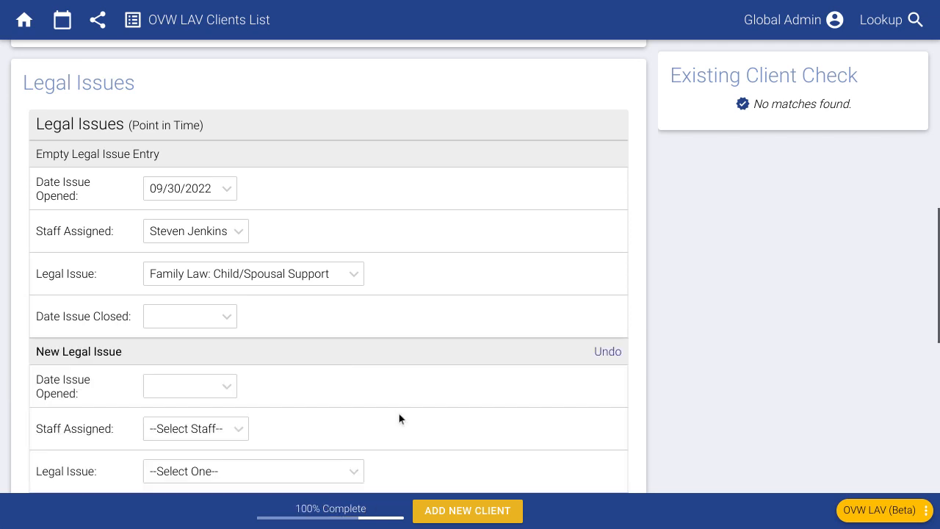
scroll(318, 390, down, 3)
click(196, 290)
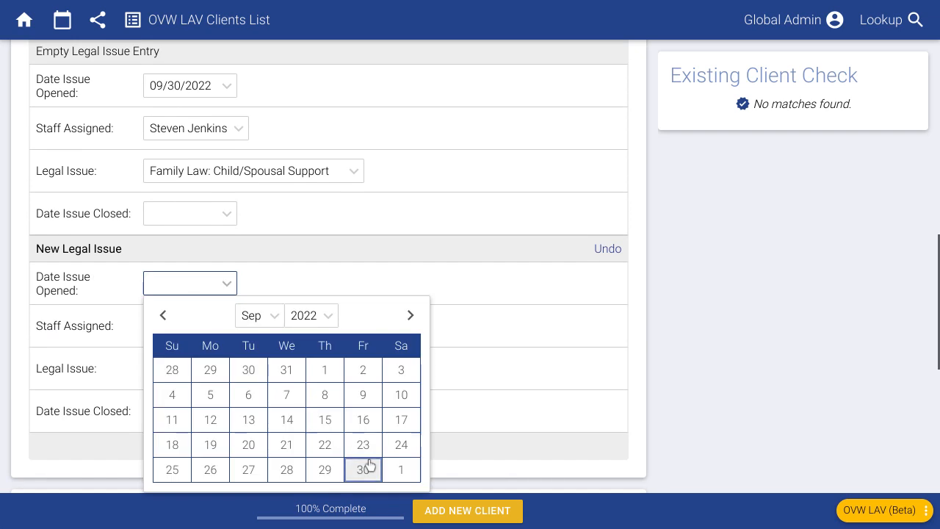
click(362, 408)
click(172, 334)
click(183, 374)
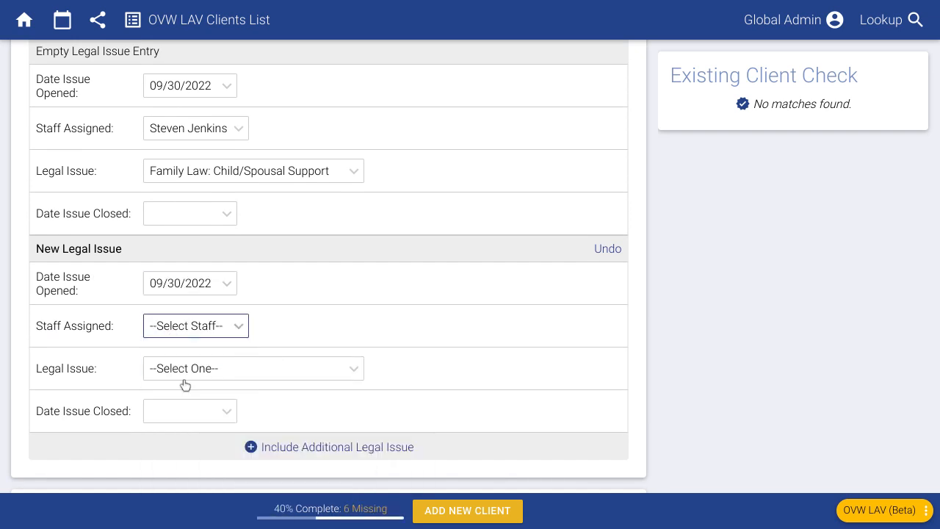
click(182, 370)
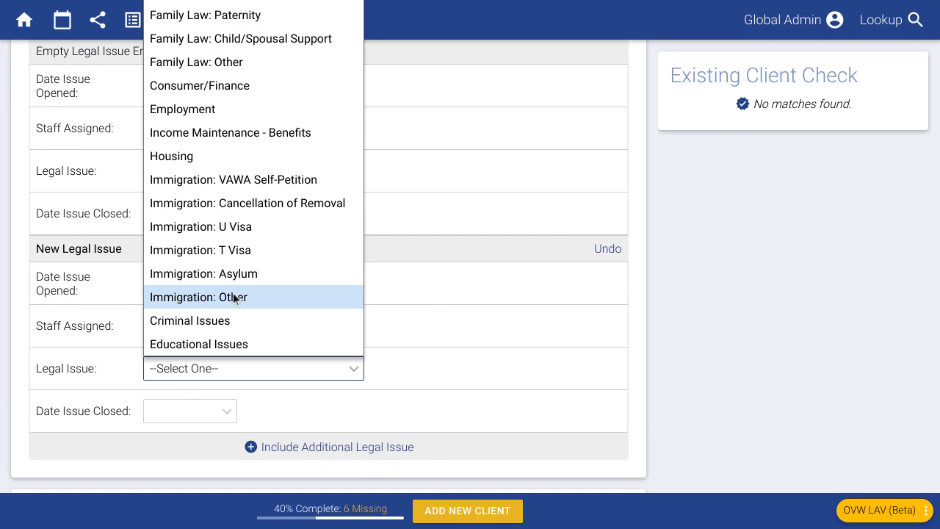
click(242, 229)
scroll(433, 335, down, 1)
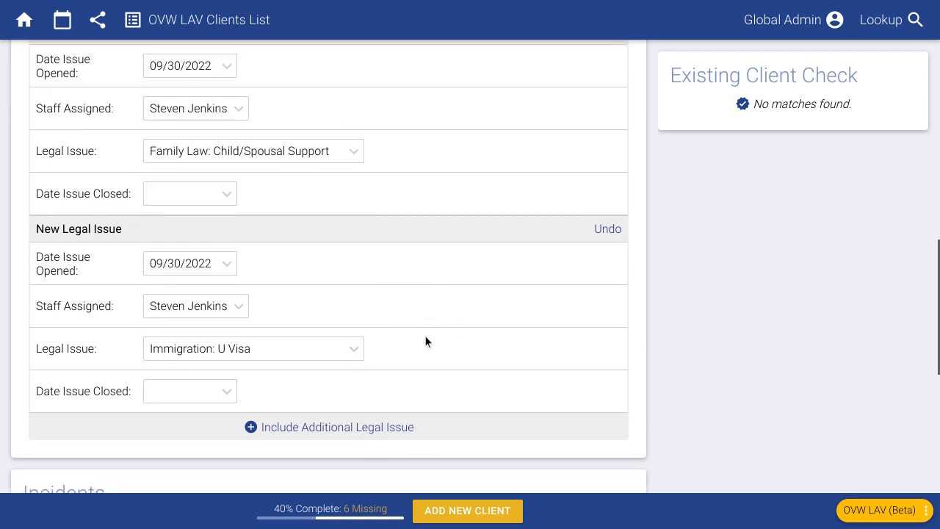
scroll(424, 341, up, 1)
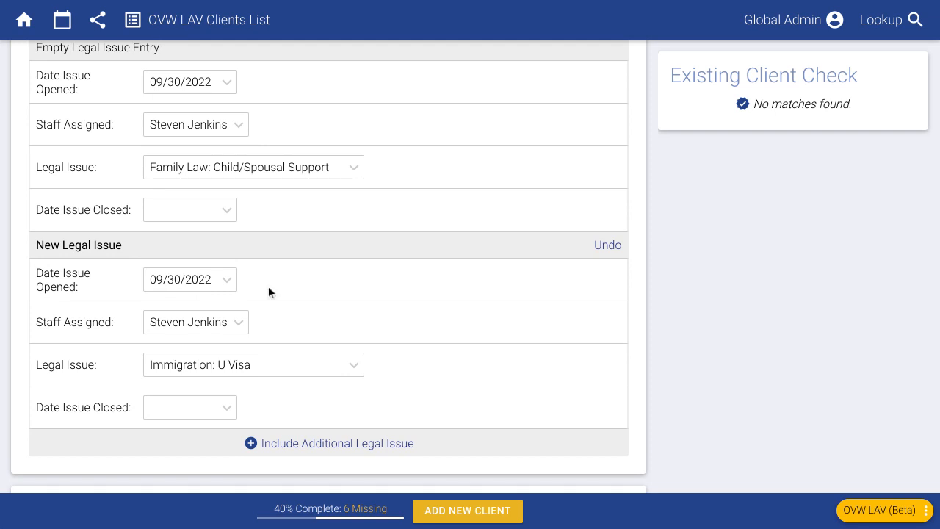
scroll(332, 283, up, 1)
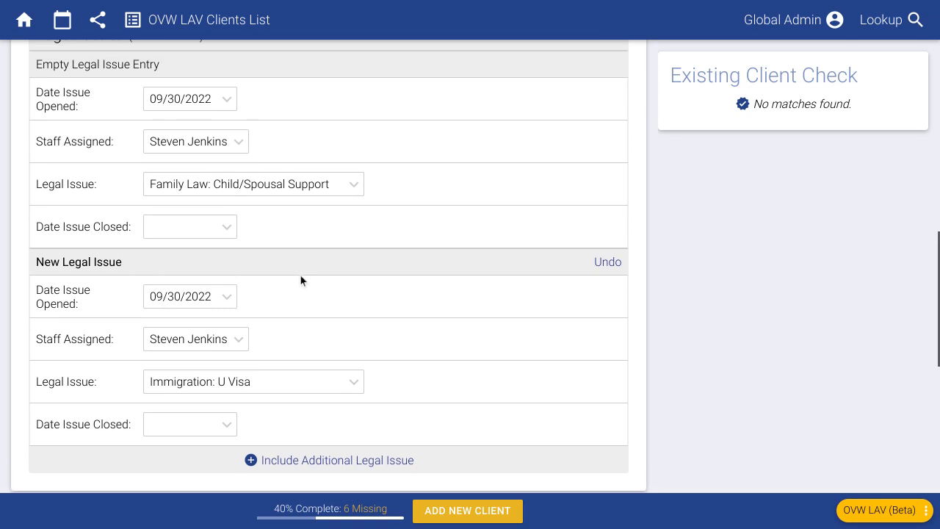
Step: Close the first issue on 09/30/2022 with outcome Information Referral Advice
click(197, 226)
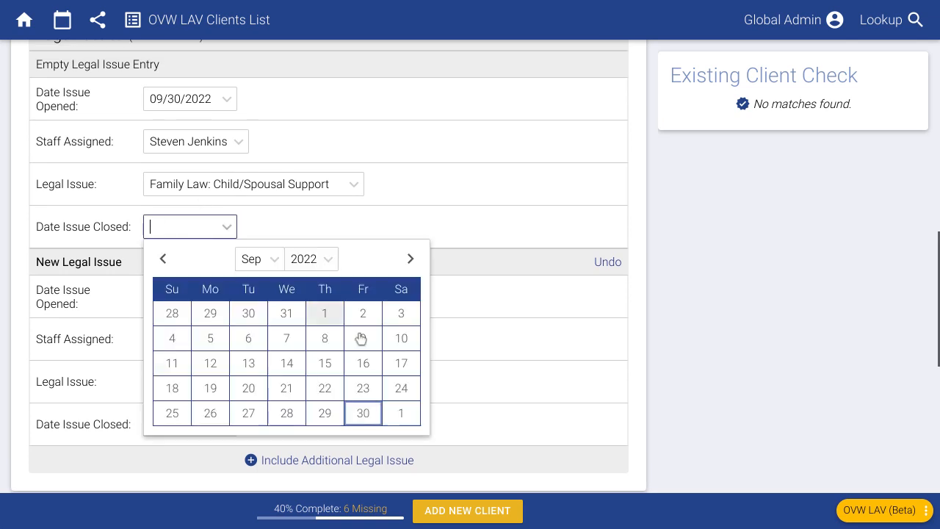
click(365, 414)
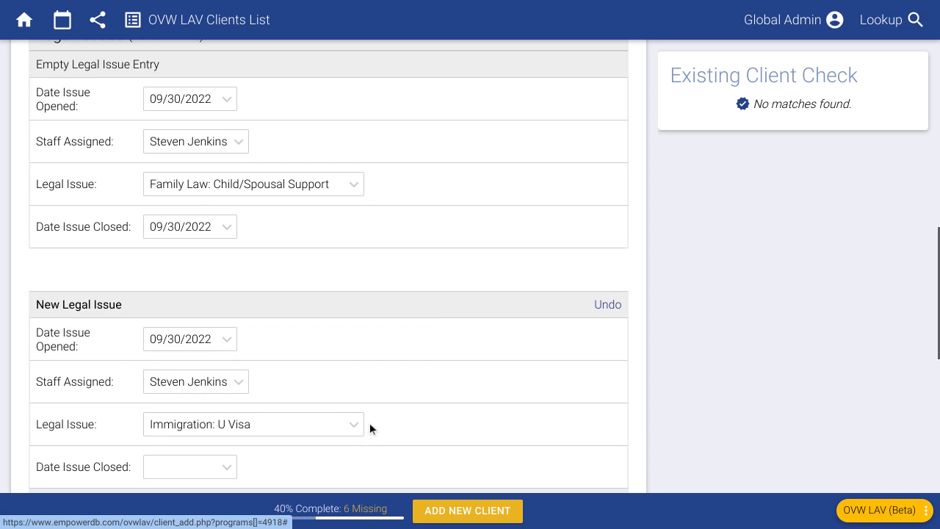
scroll(249, 294, down, 1)
click(218, 258)
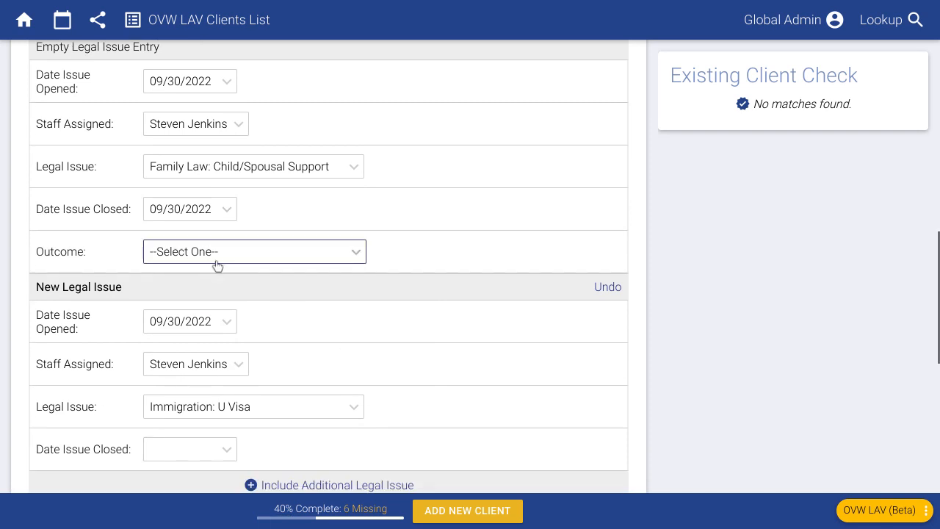
click(226, 304)
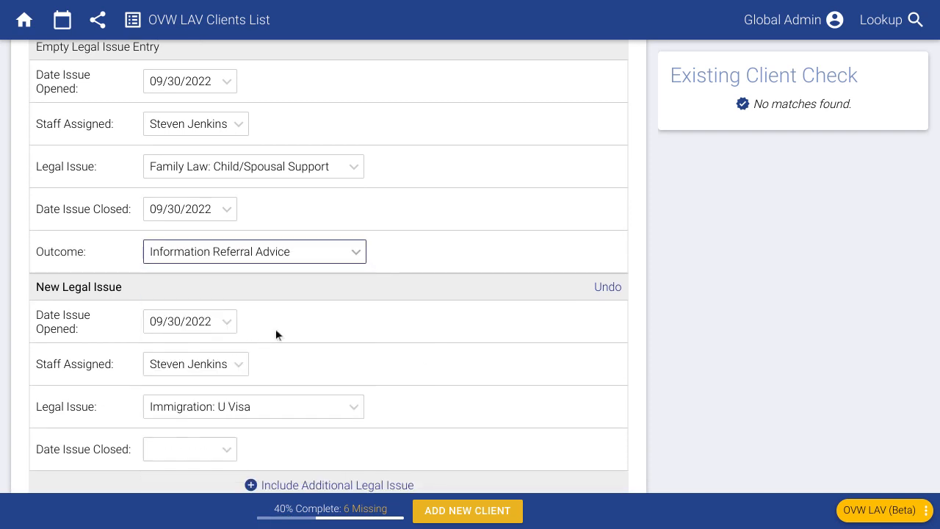
scroll(419, 362, down, 1)
scroll(418, 360, down, 1)
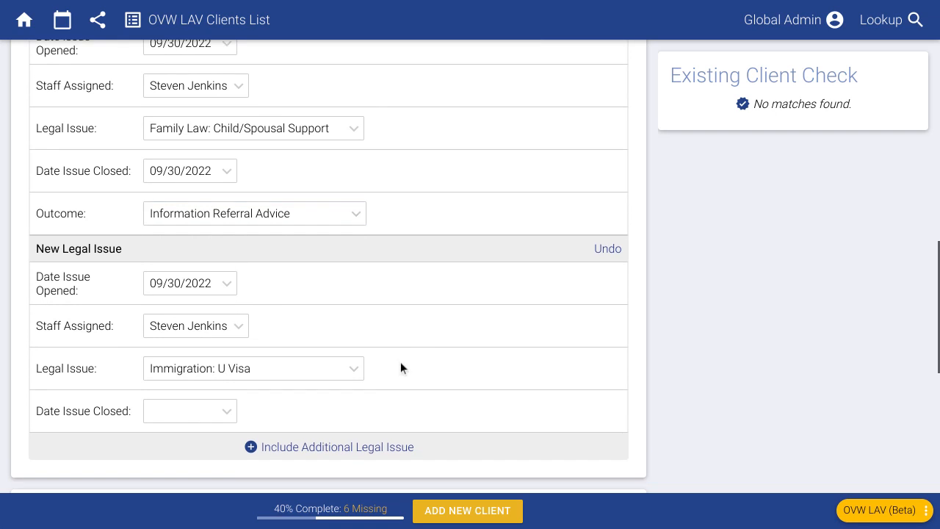
scroll(394, 398, down, 1)
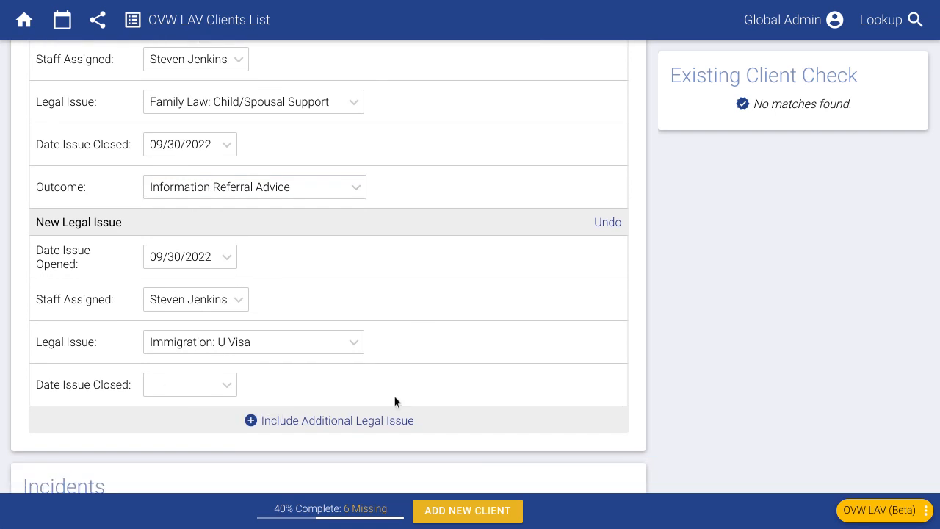
scroll(429, 365, down, 2)
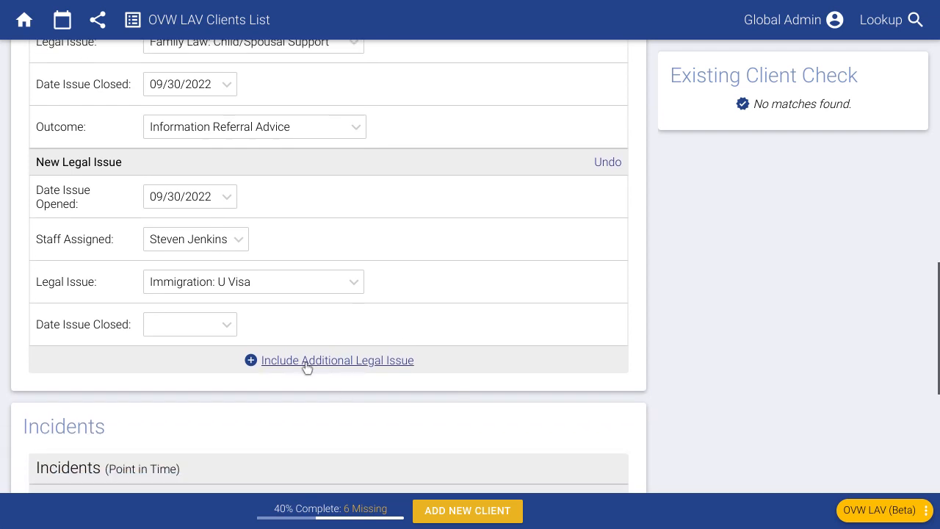
scroll(404, 395, down, 5)
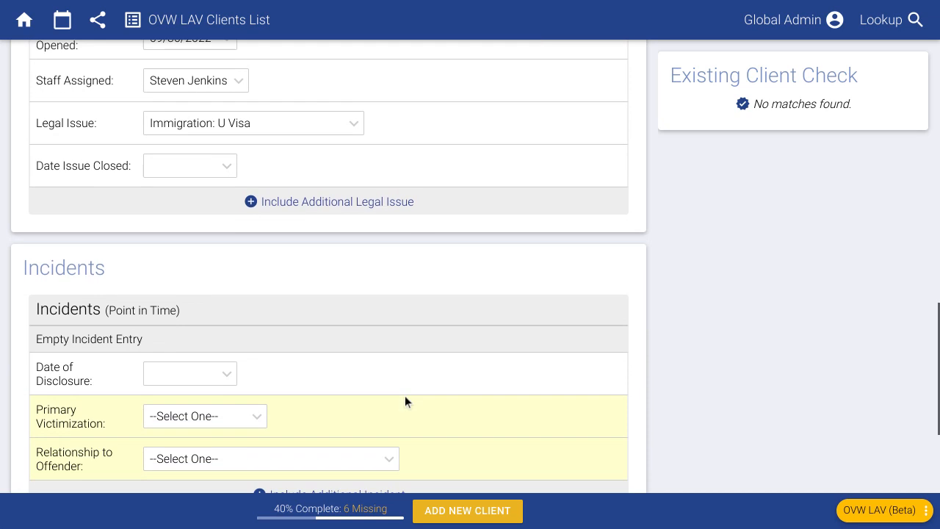
Step: Set the first incident to Domestic Violence by a current/former partner, disclosed 09/30/2022
scroll(393, 382, down, 1)
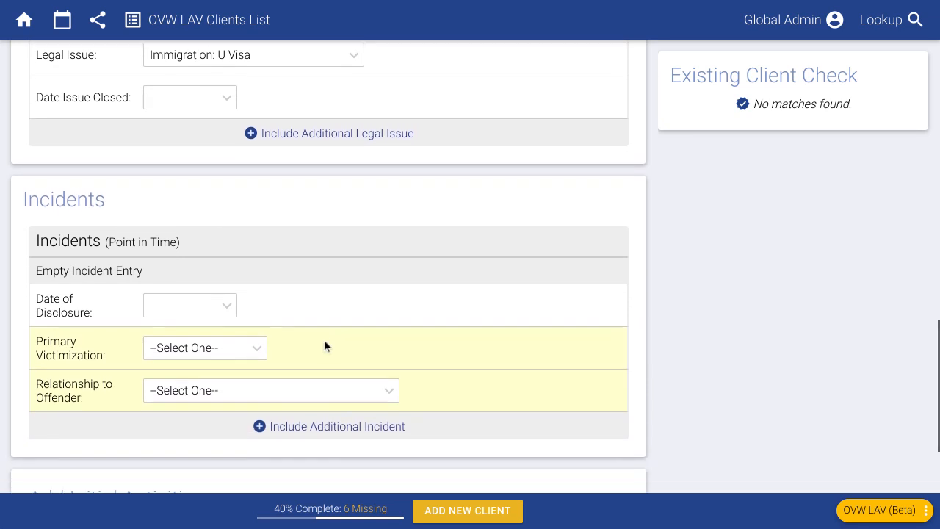
click(178, 349)
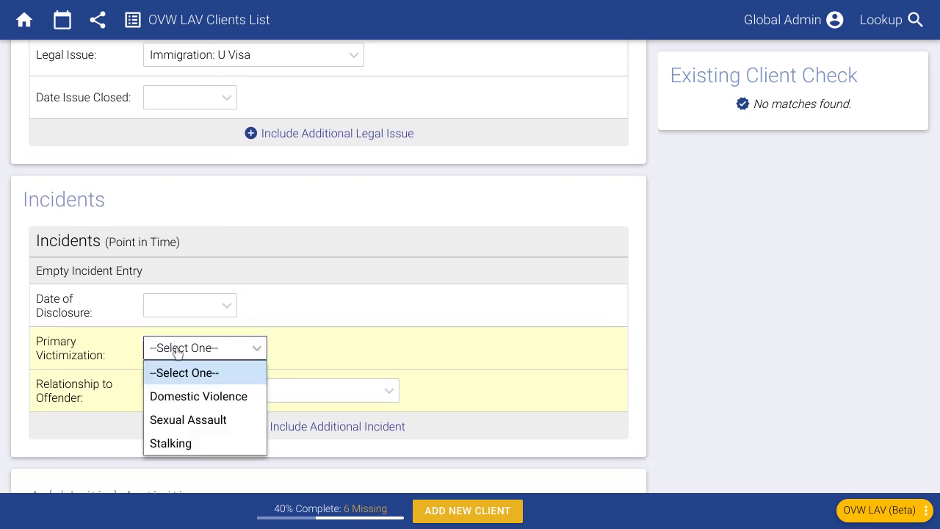
click(186, 396)
click(181, 400)
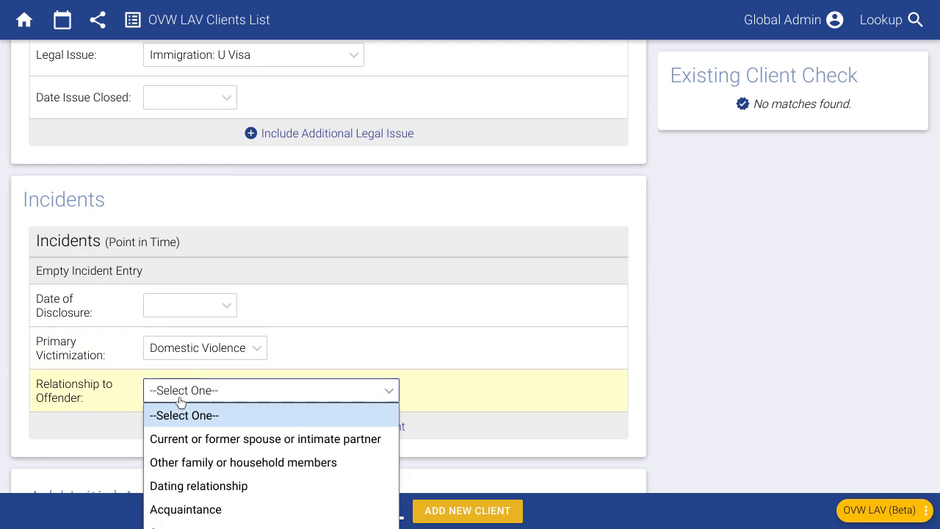
click(224, 444)
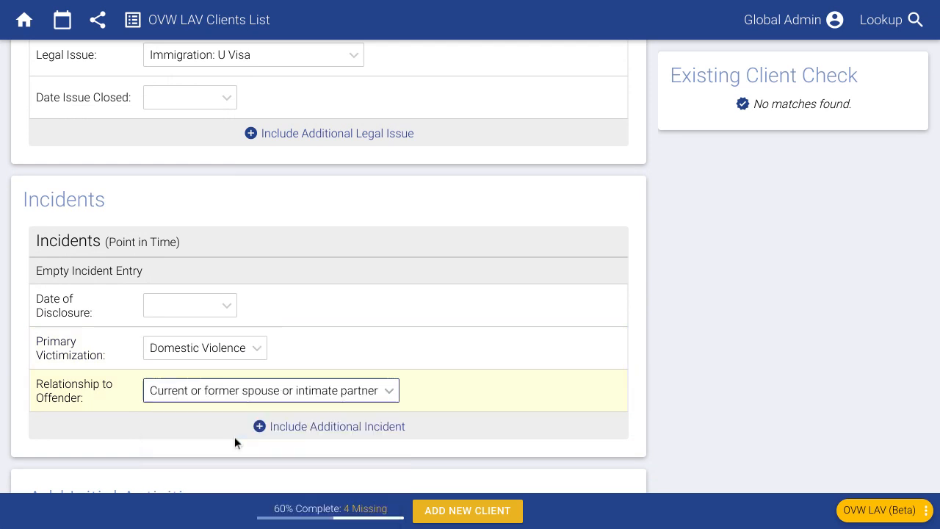
click(211, 297)
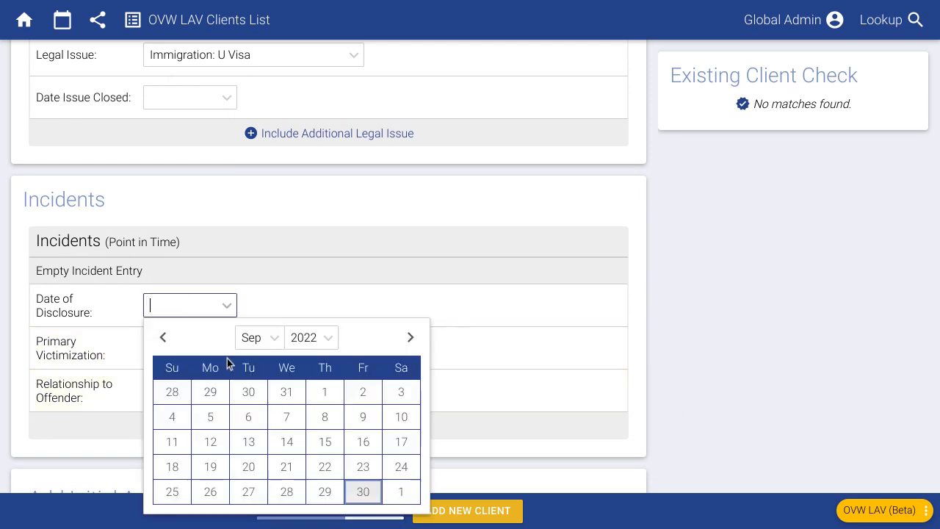
click(366, 489)
scroll(293, 225, down, 1)
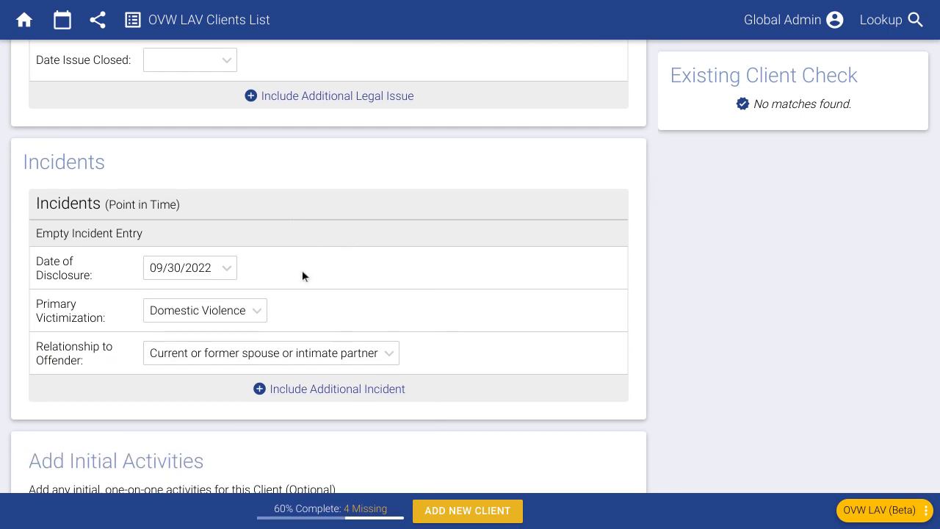
Step: Add a second incident of Sexual Assault with the offender a Stranger
click(349, 389)
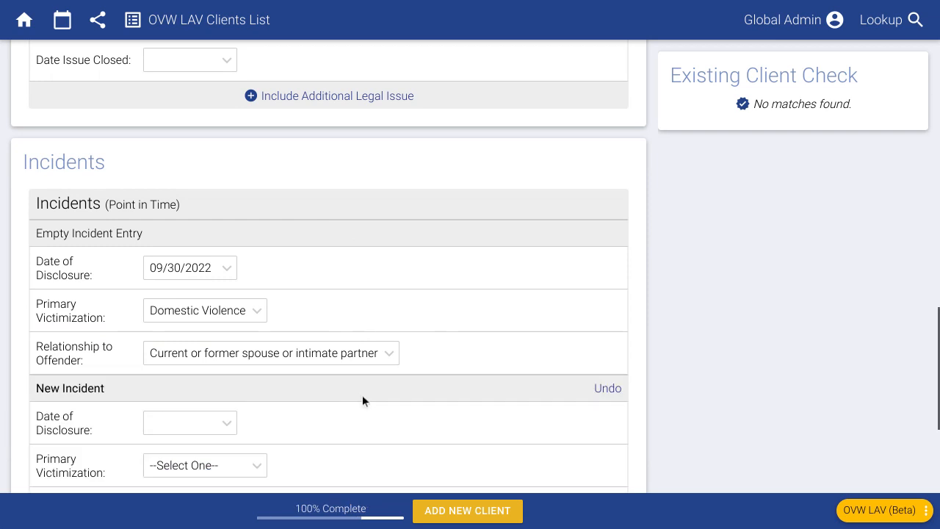
scroll(449, 402, down, 1)
click(256, 391)
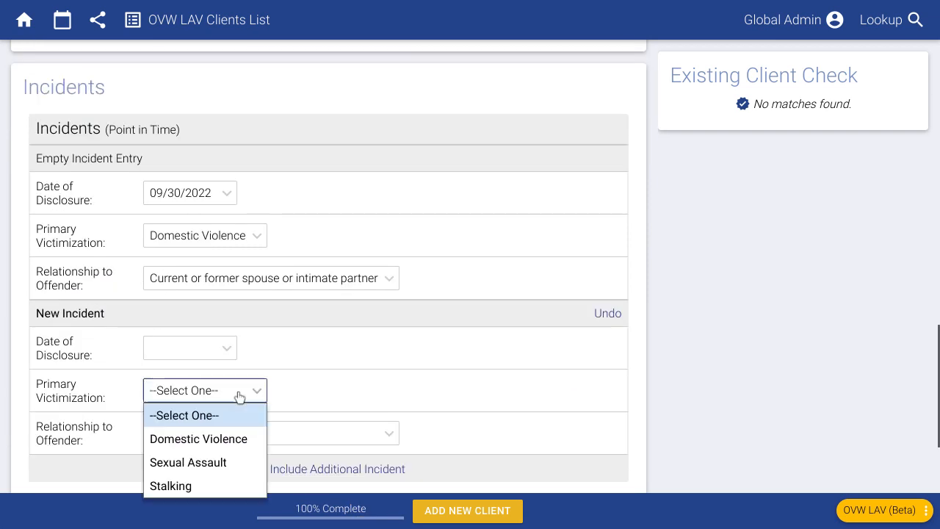
click(219, 462)
click(231, 437)
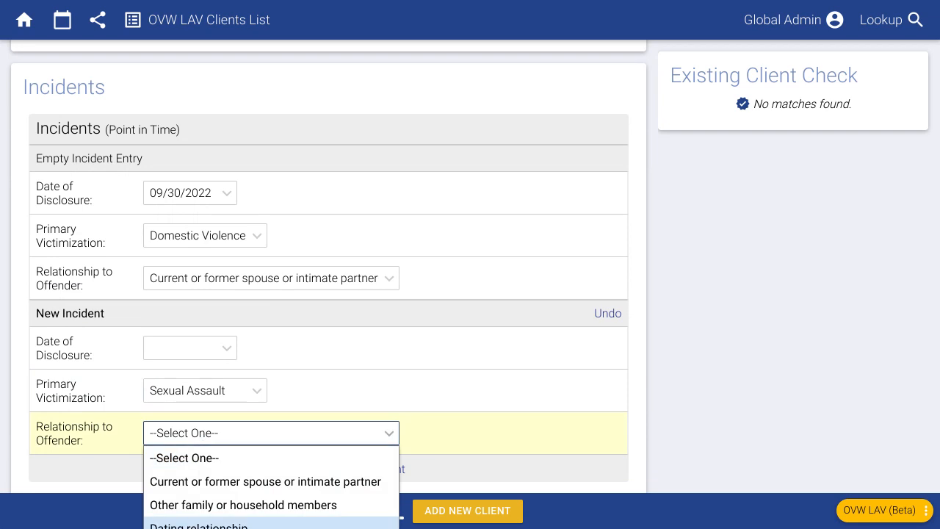
click(269, 515)
scroll(436, 364, down, 1)
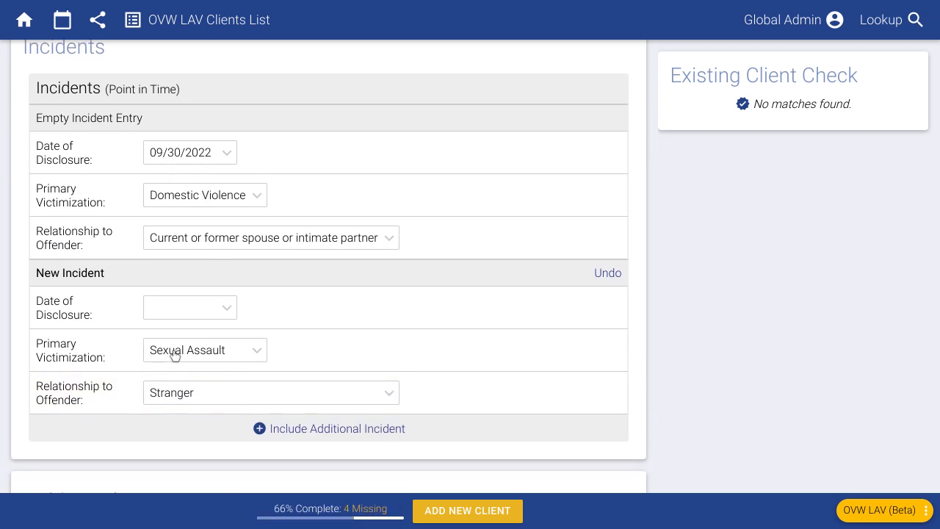
drag(35, 343, 108, 357)
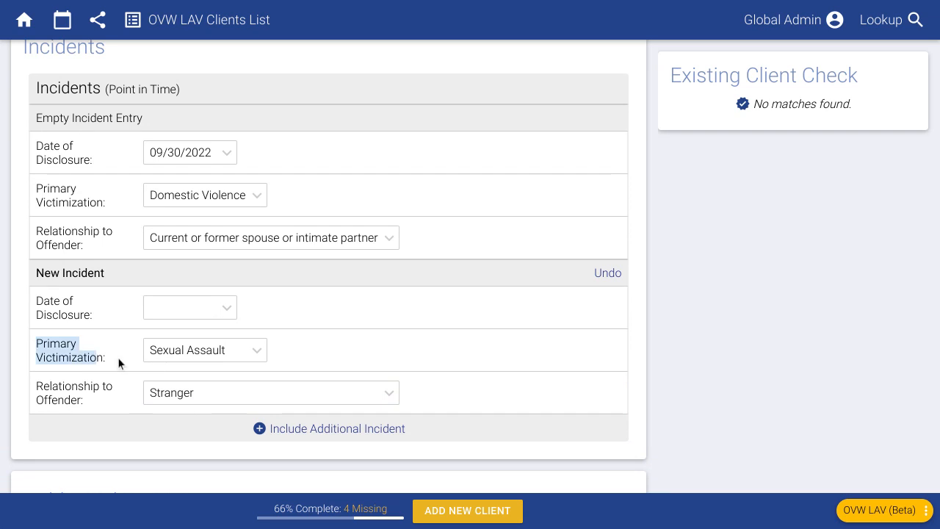
click(70, 357)
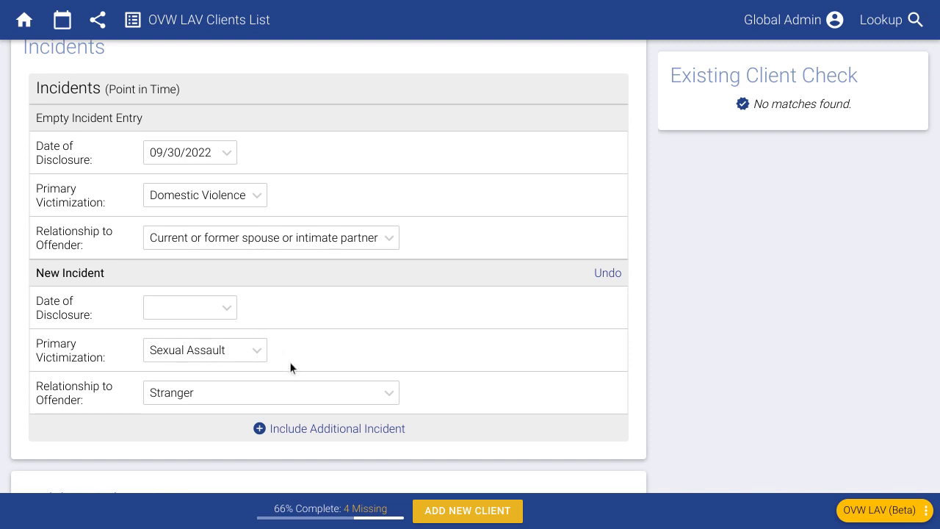
scroll(458, 343, down, 1)
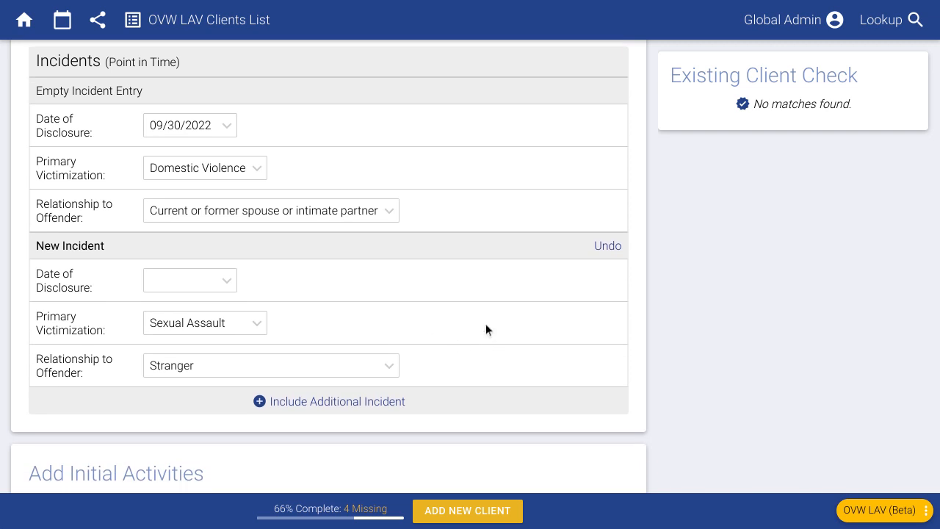
scroll(487, 337, down, 2)
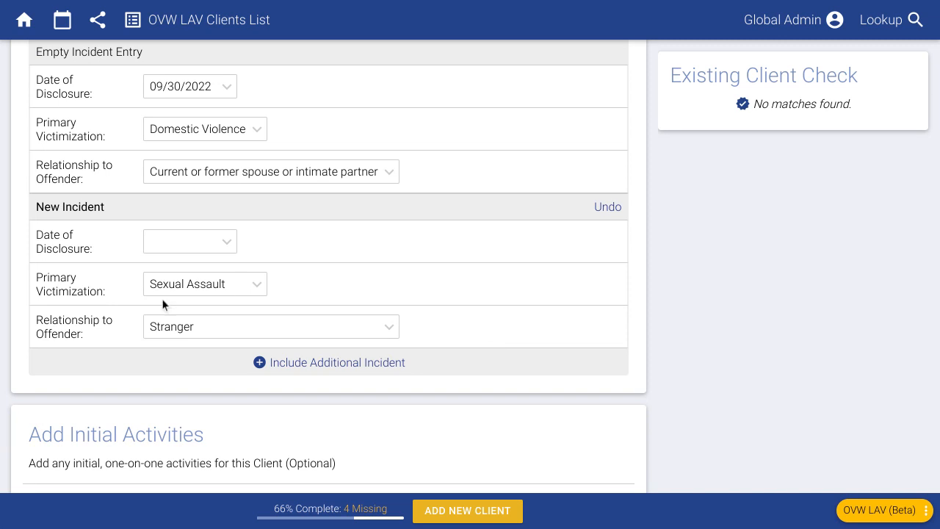
scroll(327, 334, down, 2)
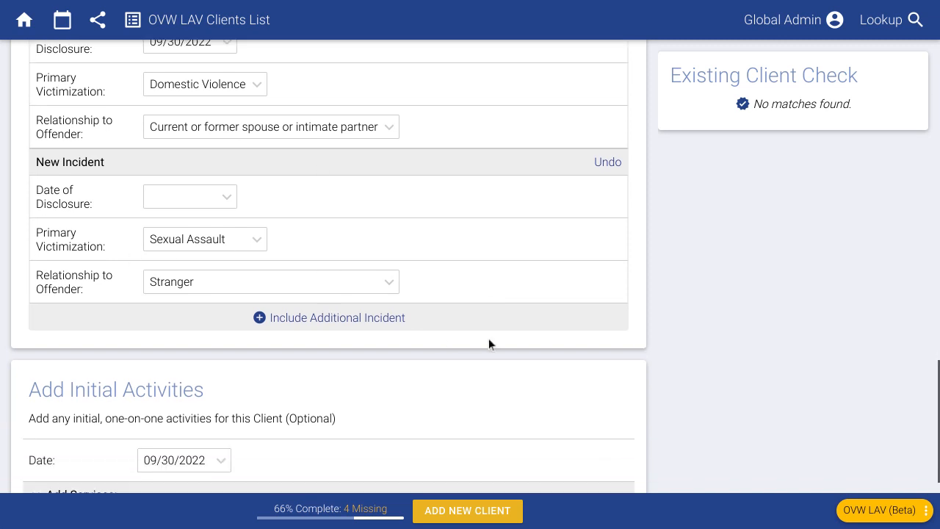
scroll(488, 337, up, 6)
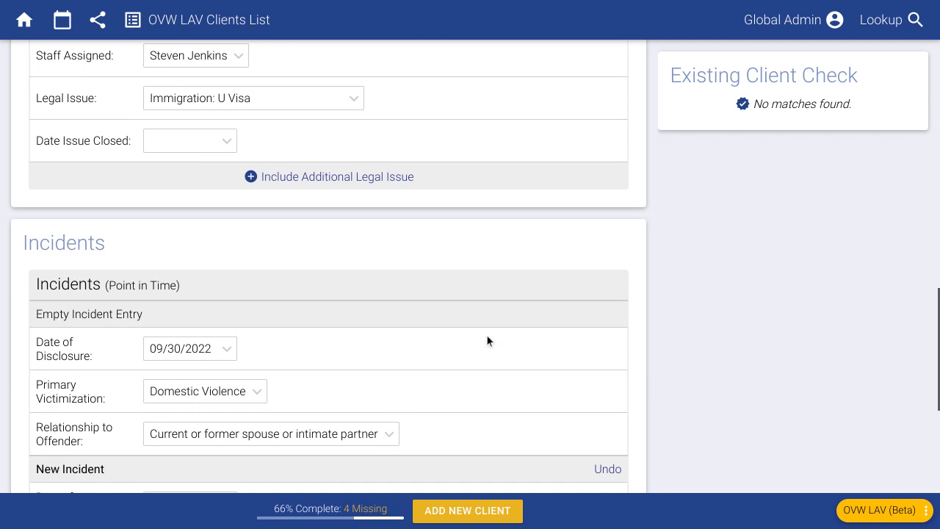
scroll(449, 317, up, 1)
scroll(450, 317, down, 2)
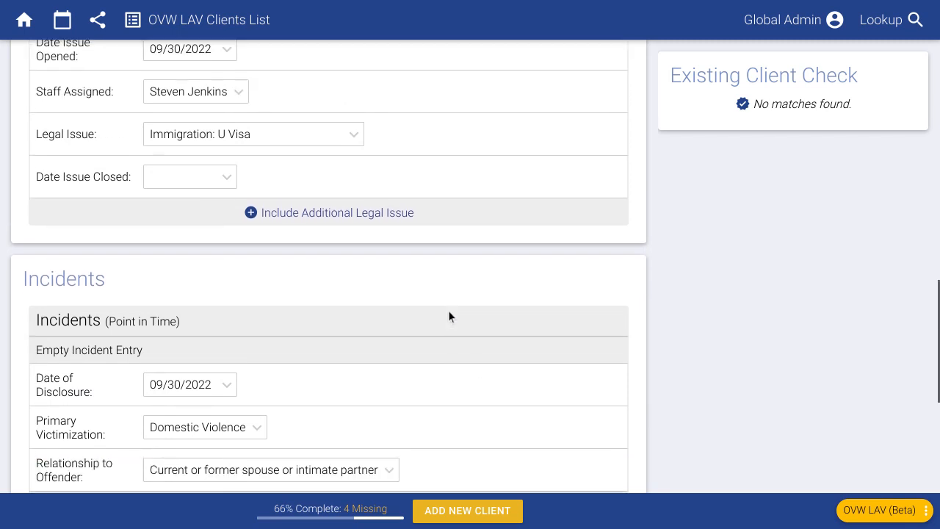
scroll(448, 316, up, 7)
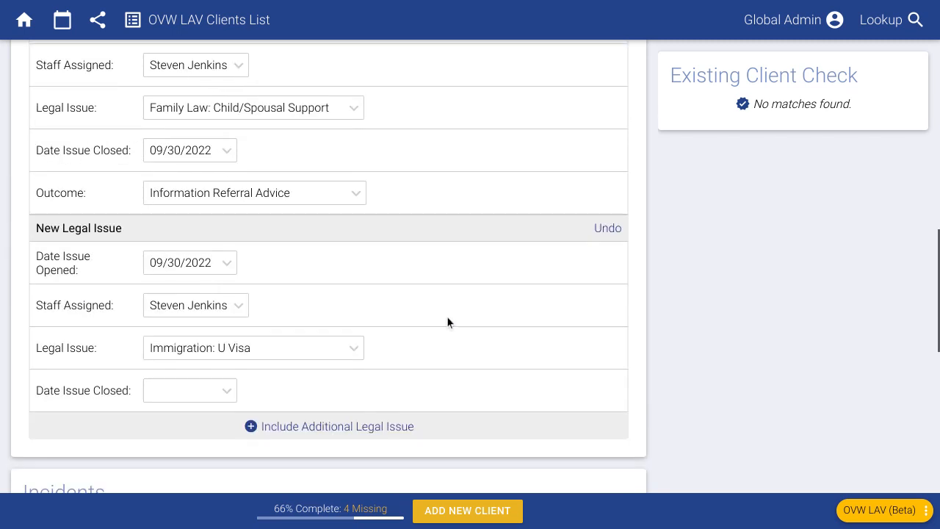
scroll(446, 319, up, 6)
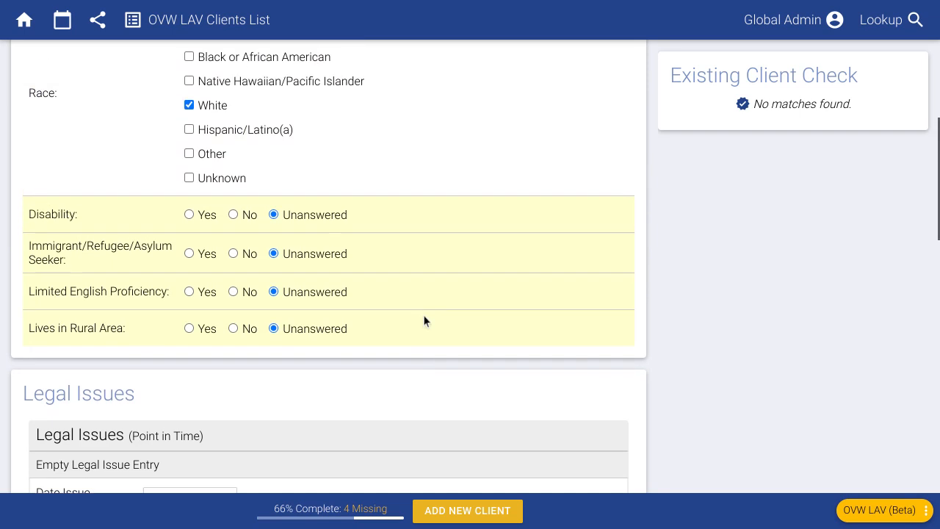
scroll(423, 321, up, 1)
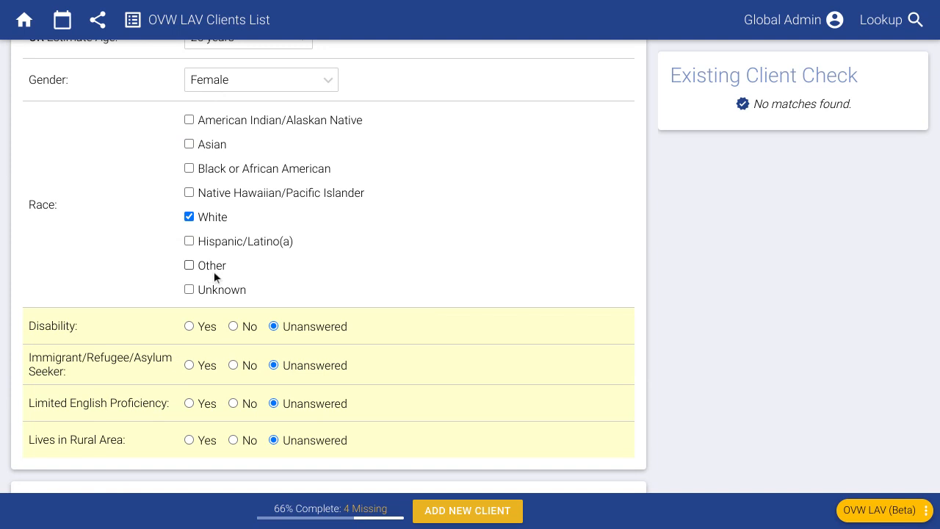
scroll(213, 265, up, 3)
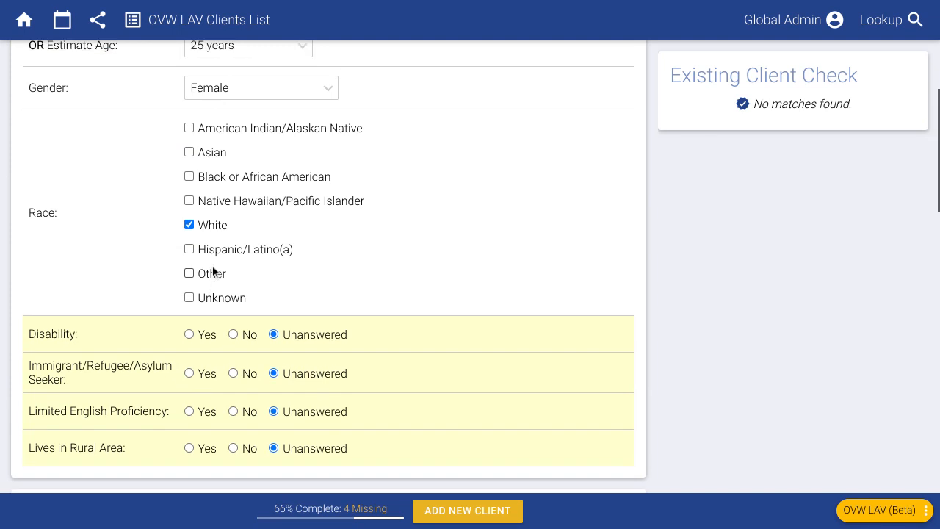
scroll(191, 287, up, 1)
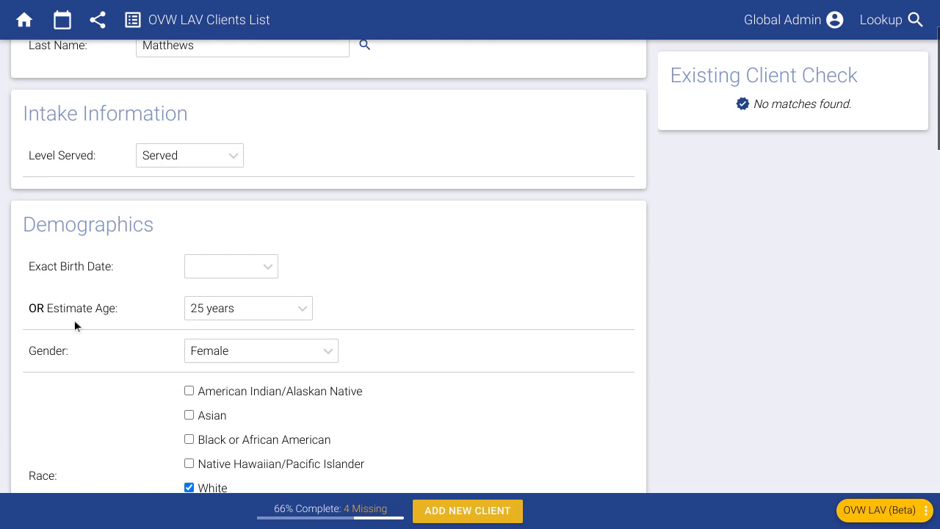
scroll(77, 312, down, 5)
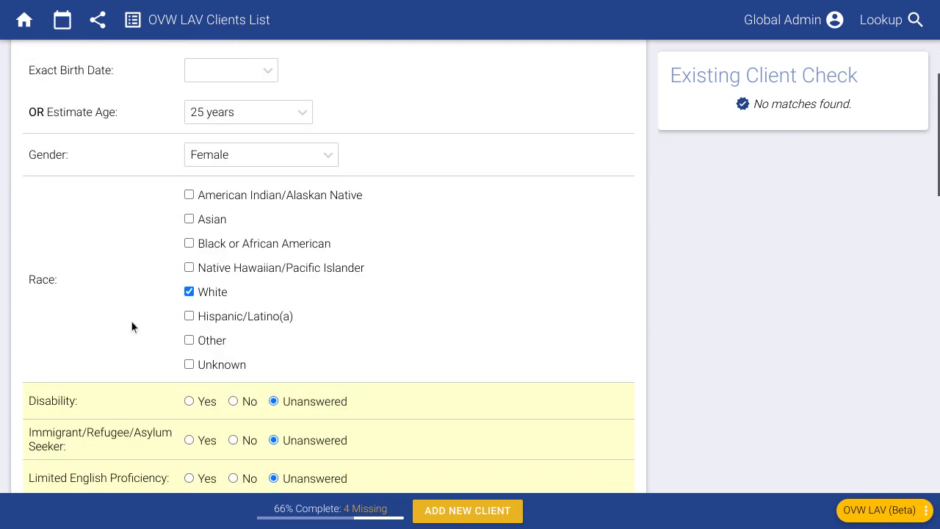
scroll(176, 337, down, 3)
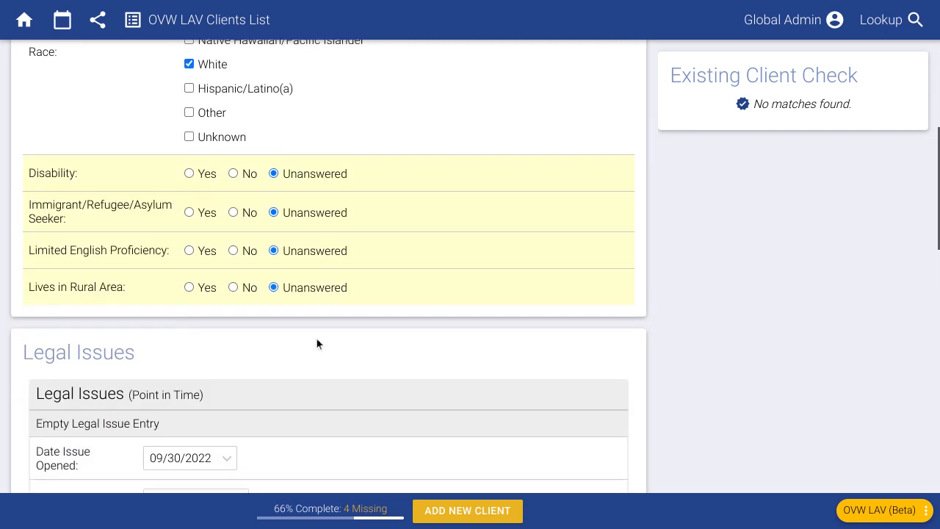
scroll(317, 342, down, 4)
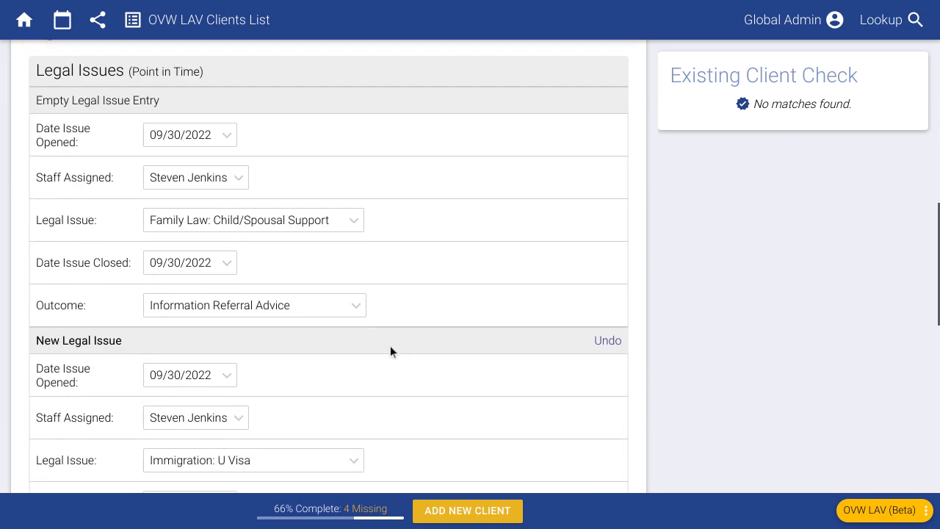
scroll(390, 350, down, 3)
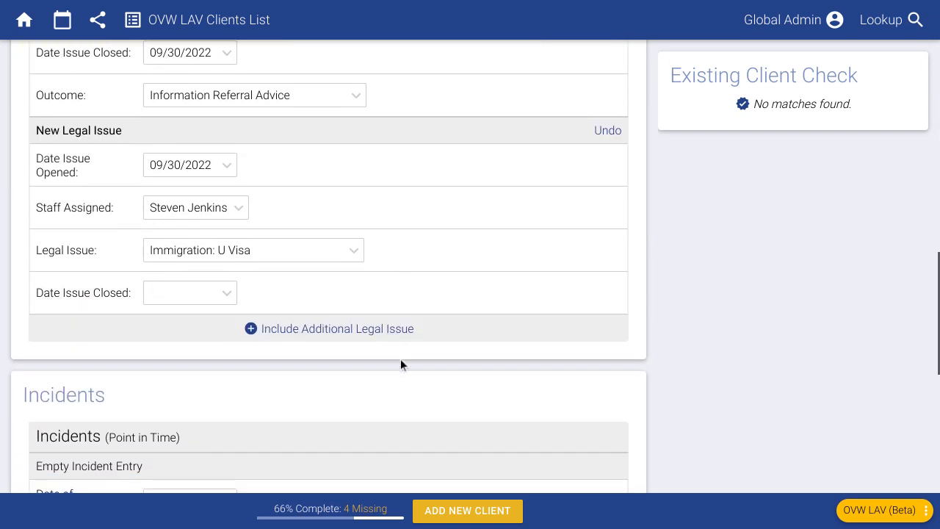
scroll(356, 343, down, 7)
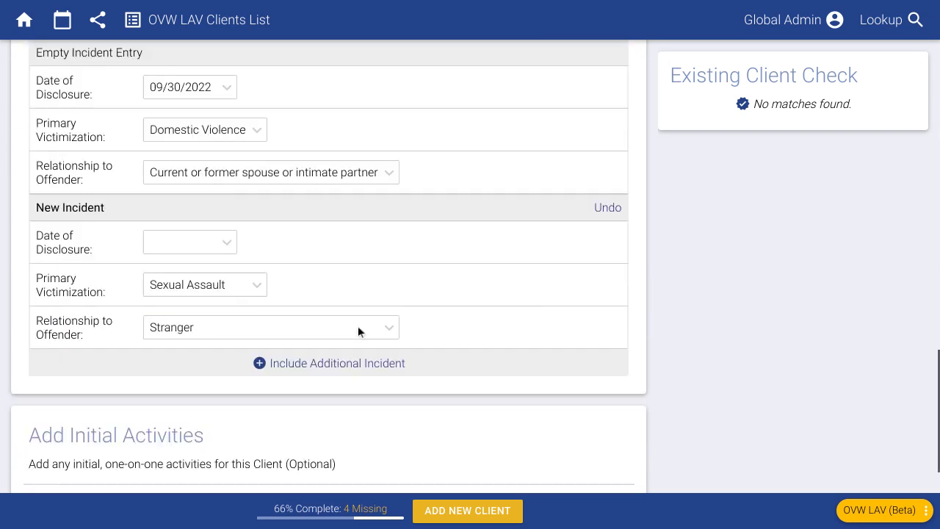
scroll(362, 324, down, 2)
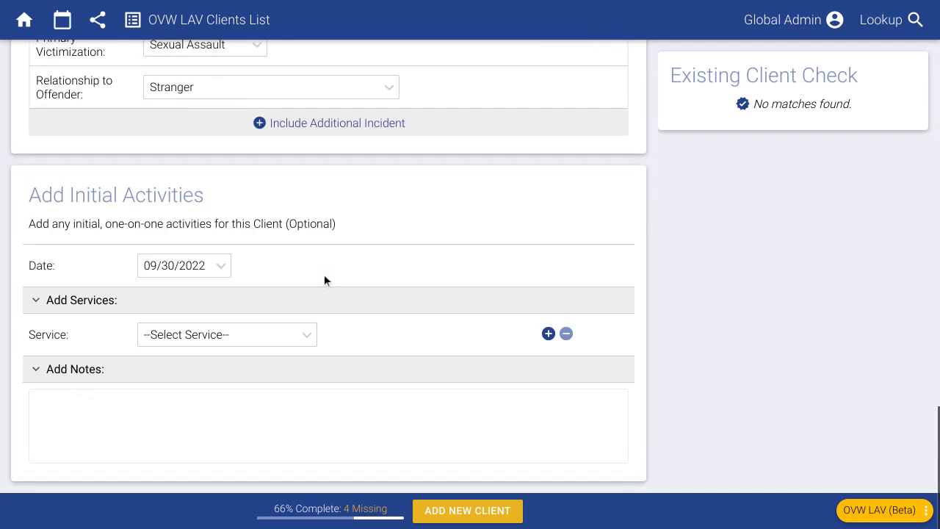
Step: Choose Support Service as the initial activity and save the new client record
click(191, 335)
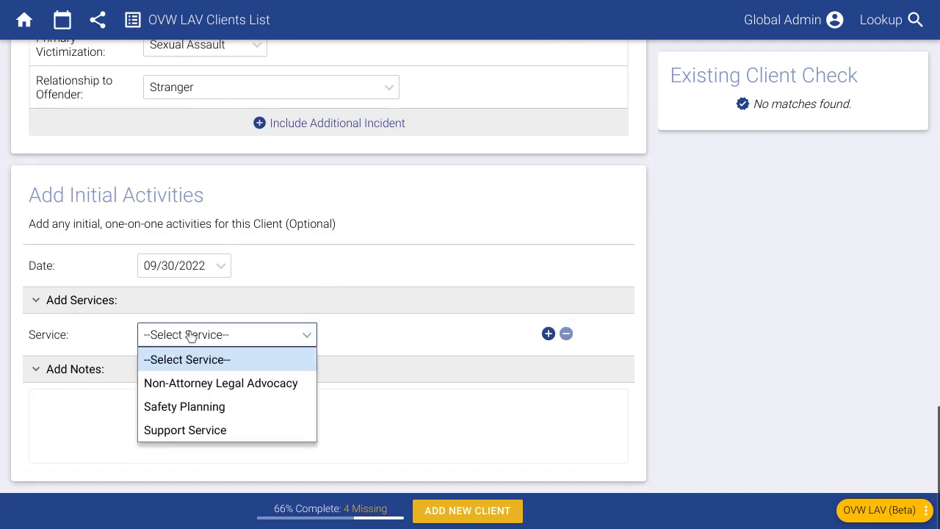
click(227, 431)
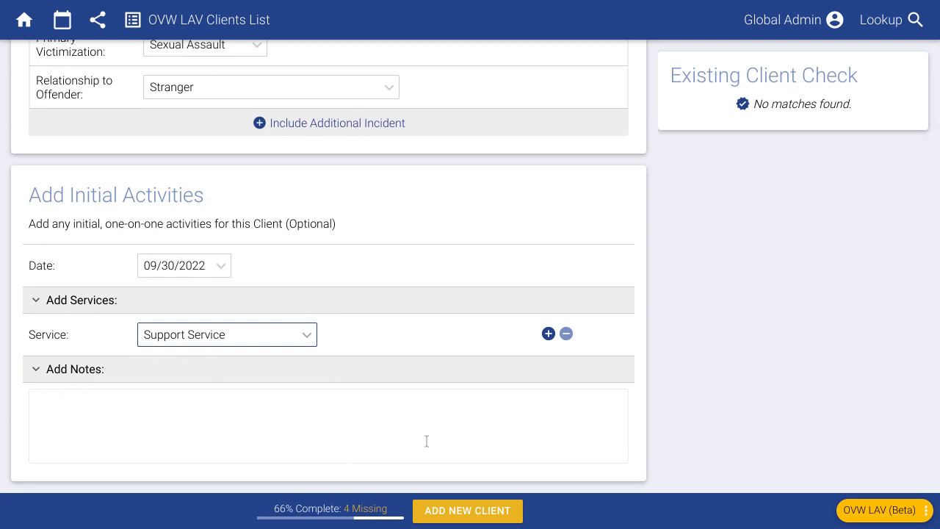
click(474, 511)
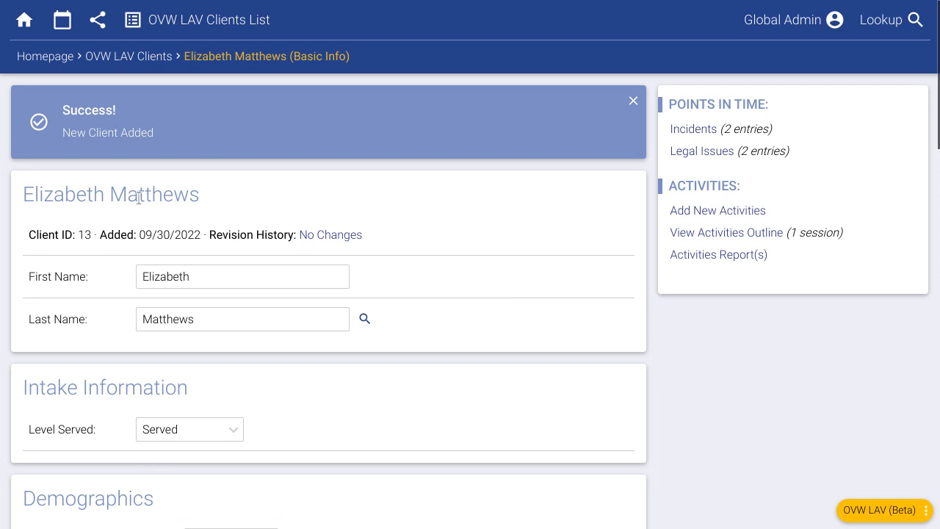
click(45, 62)
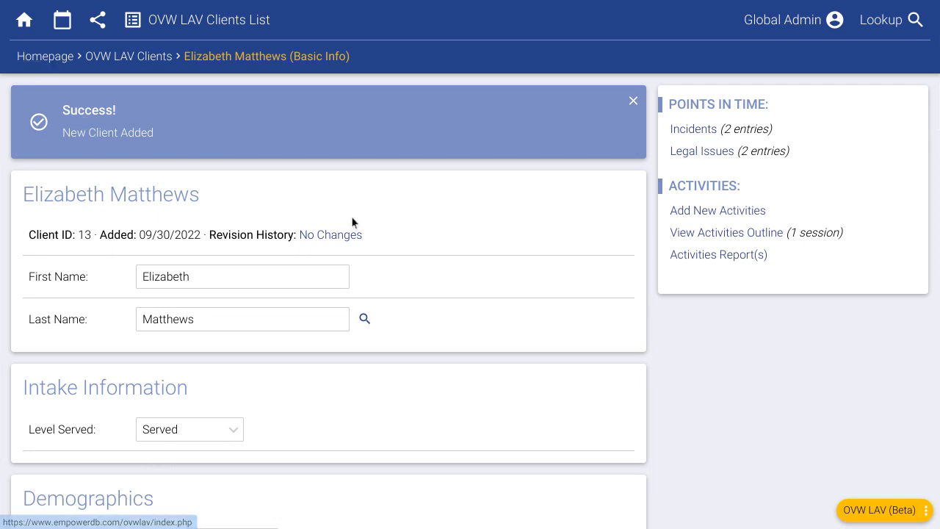
click(881, 28)
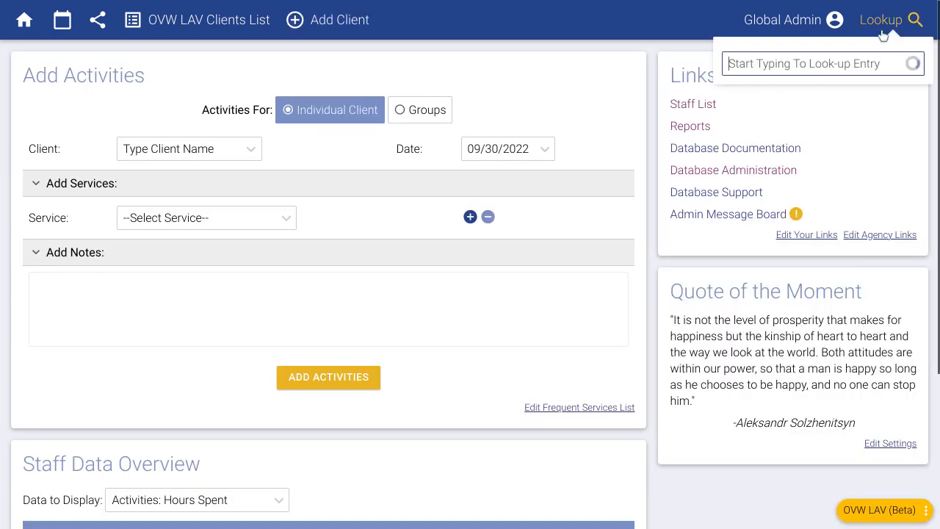
text(eli)
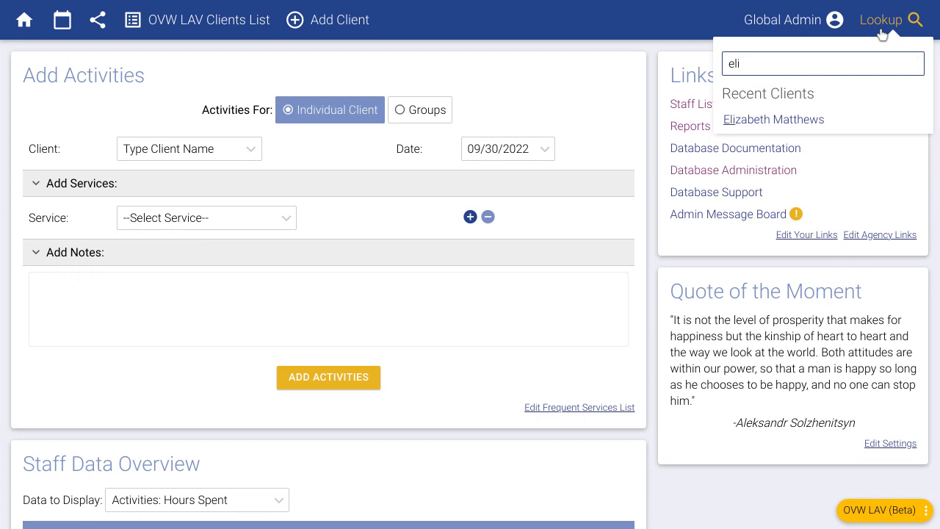
click(813, 120)
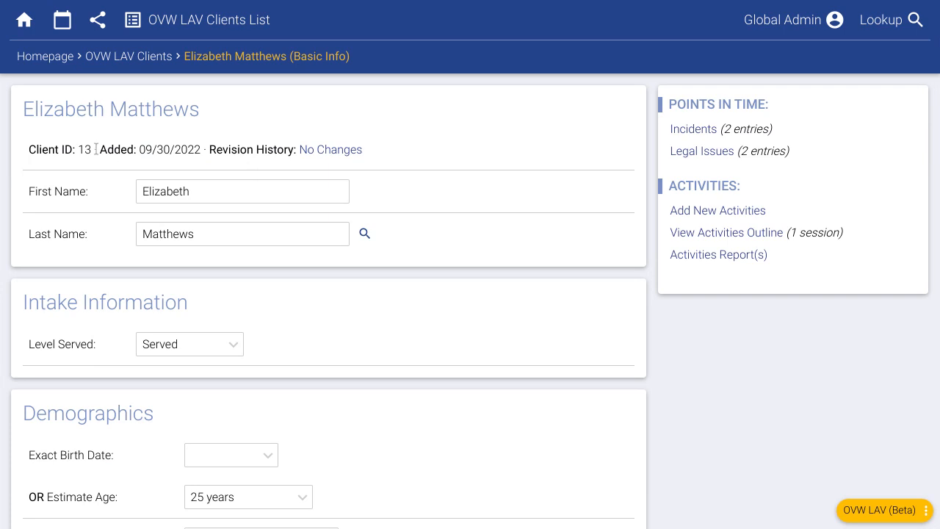
drag(93, 151, 30, 151)
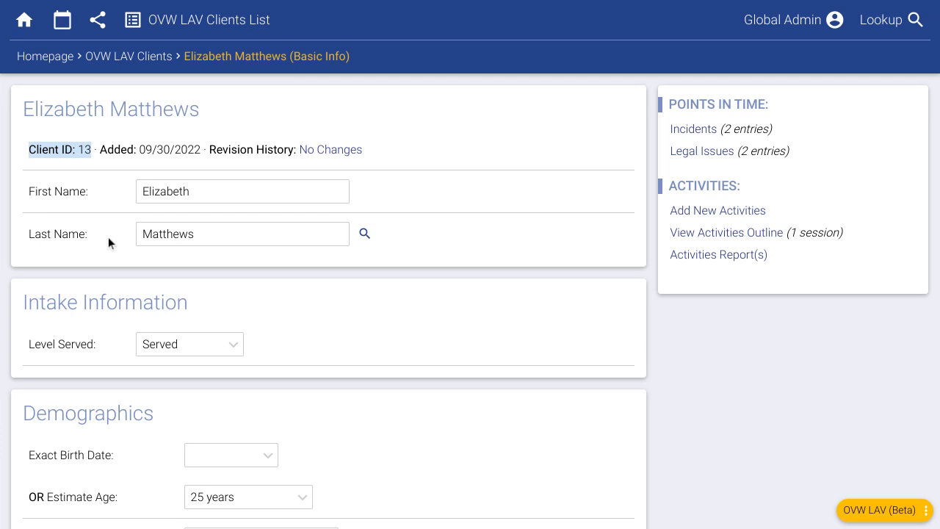
click(112, 110)
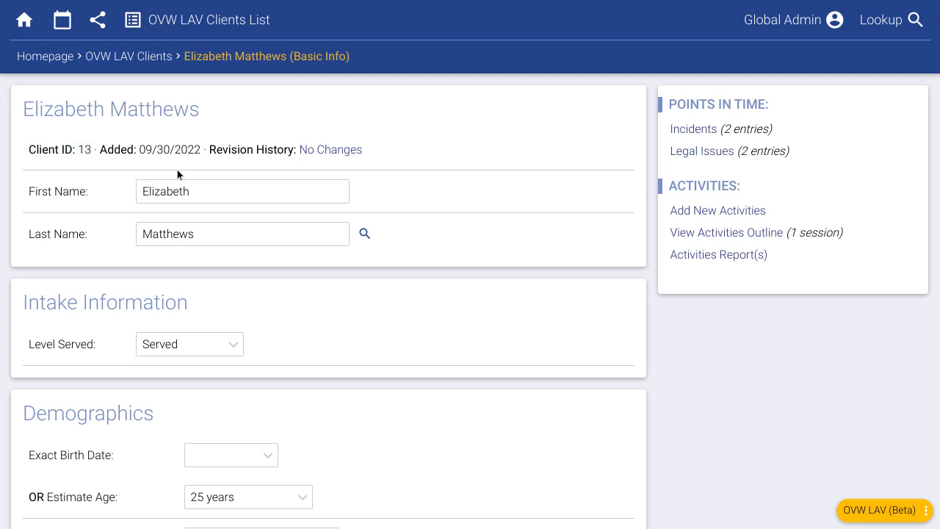
click(888, 26)
Step: Answer No for Disability, Immigrant/Refugee, Limited English and Rural Area, save, and open Legal Issues
scroll(483, 319, down, 5)
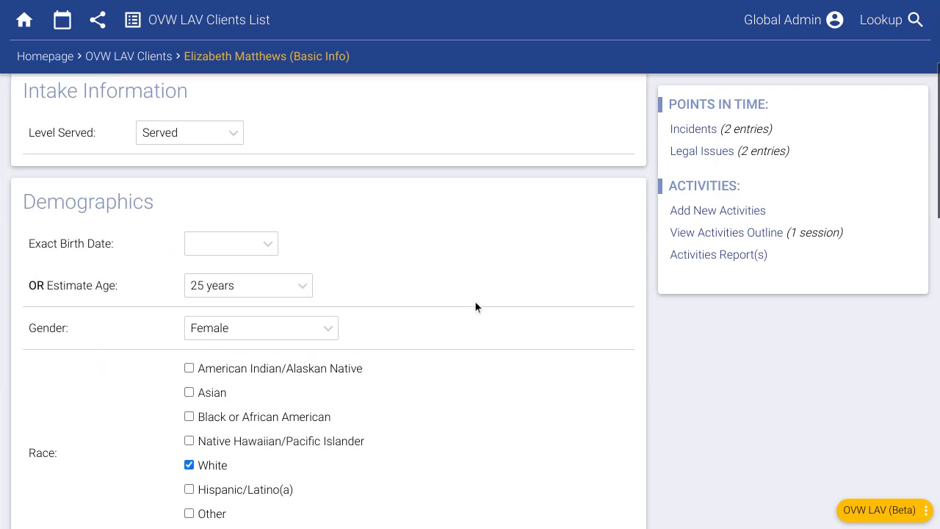
scroll(382, 298, down, 3)
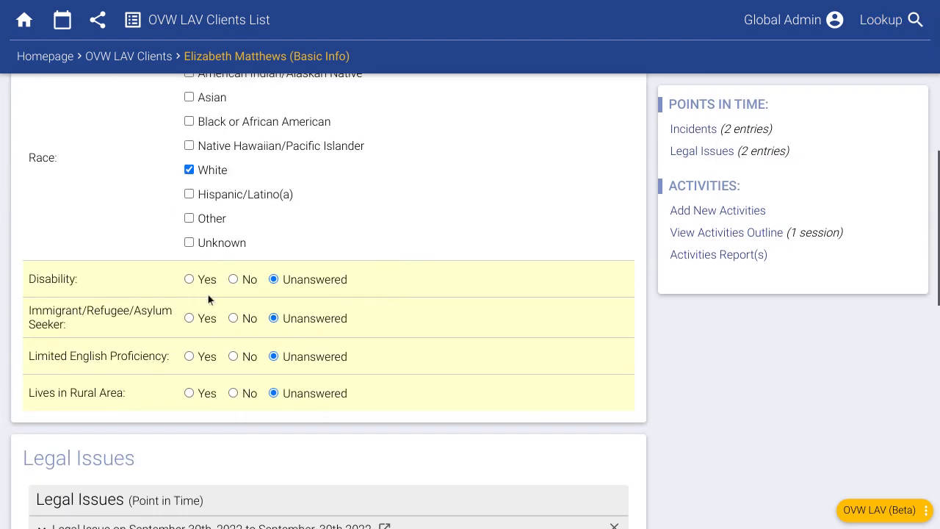
click(242, 280)
click(246, 318)
click(243, 356)
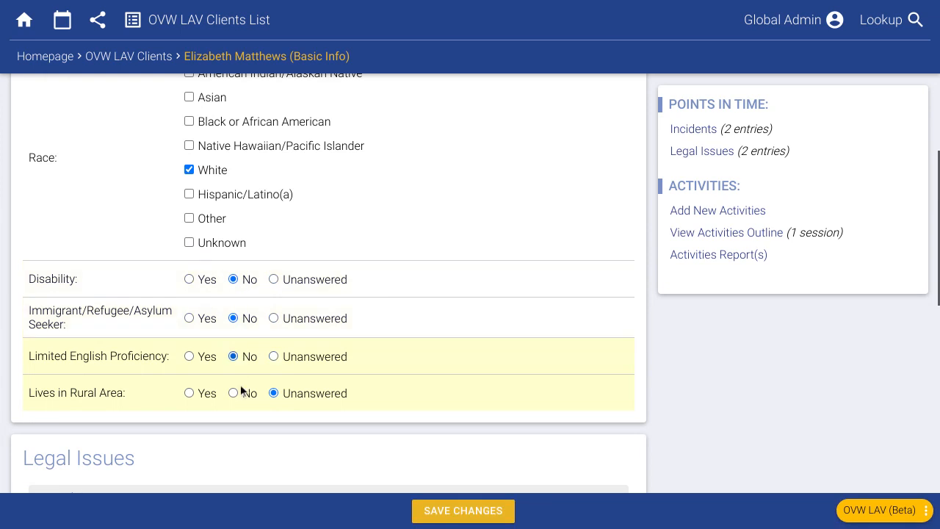
click(242, 394)
click(459, 511)
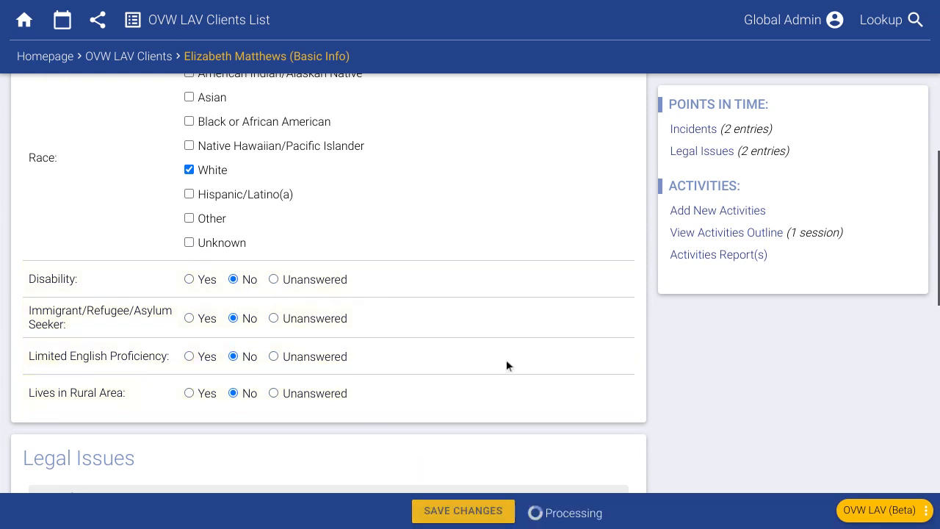
scroll(497, 177, up, 6)
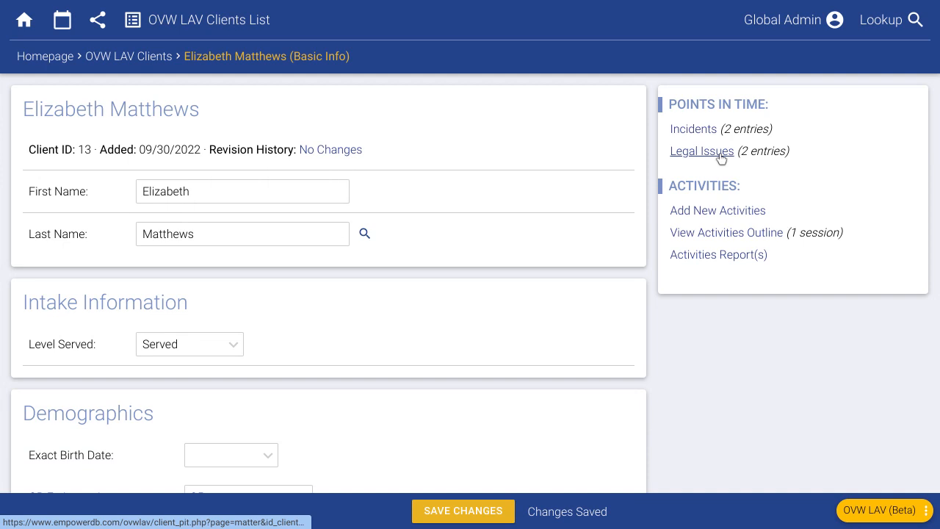
click(719, 152)
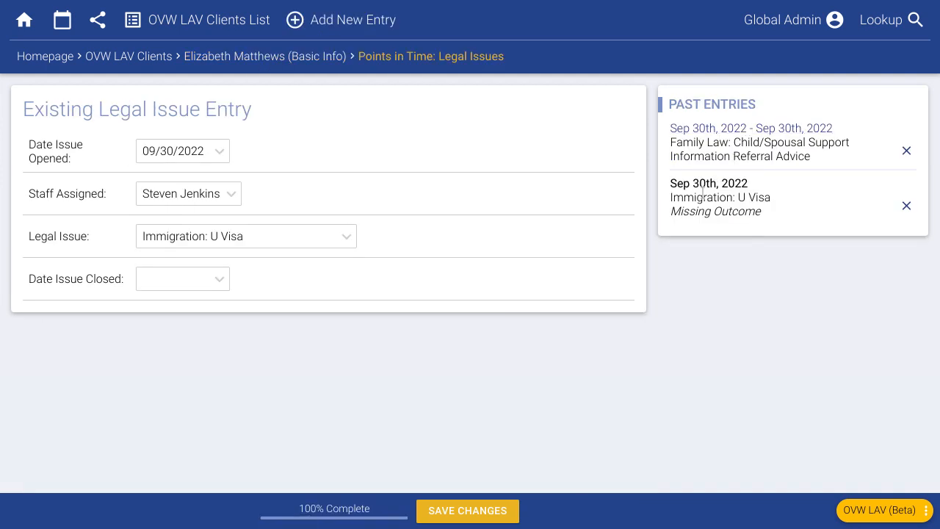
Step: From the client's Basic Info page, view the Activities Outline with the Sep 30, 2022 Support Service session
click(304, 61)
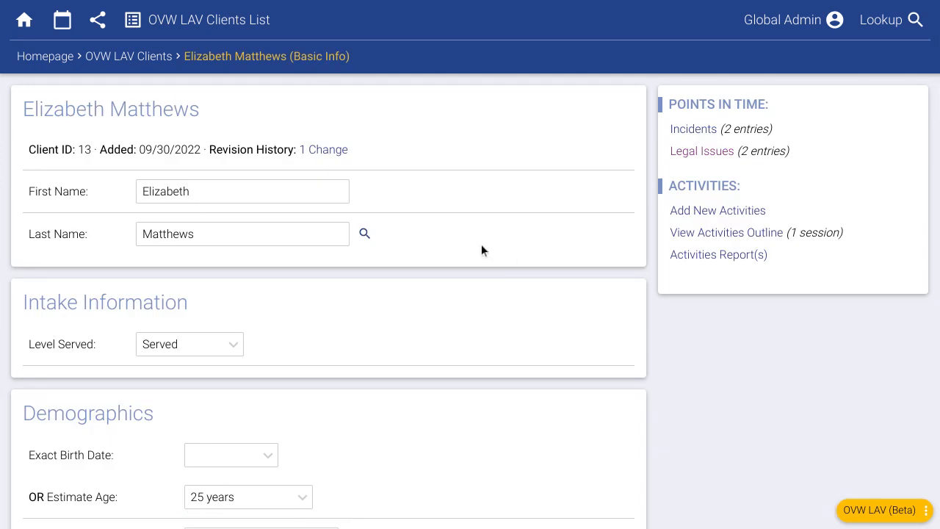
click(692, 232)
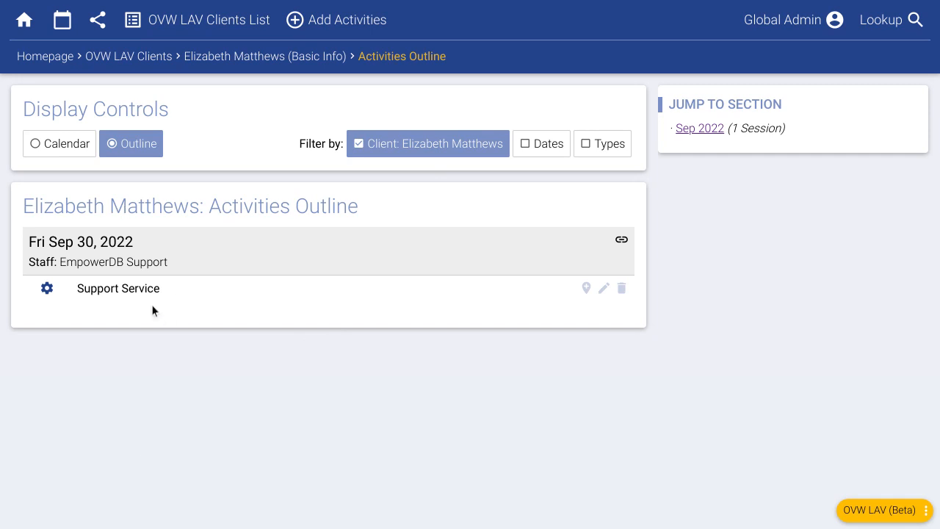
Step: Return to Basic Info, open Add New Activities, then close it without adding anything
drag(161, 288, 80, 288)
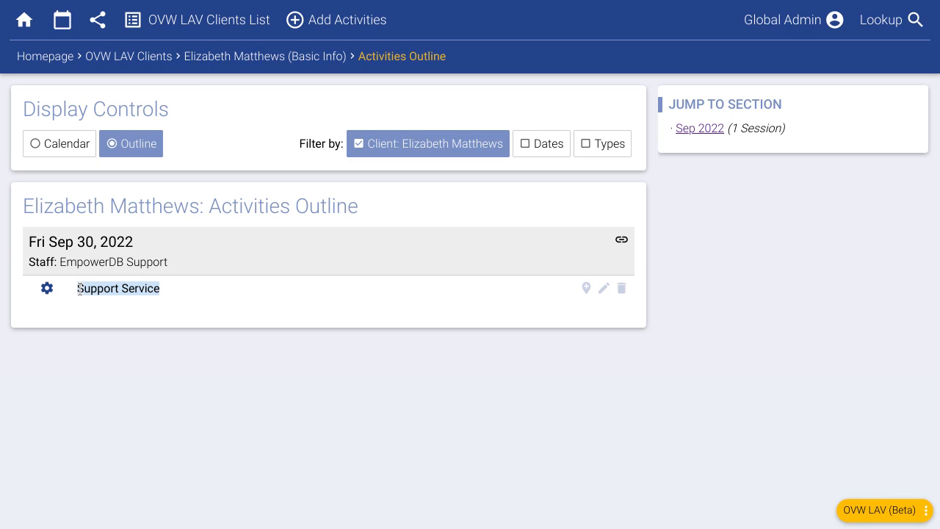
click(162, 427)
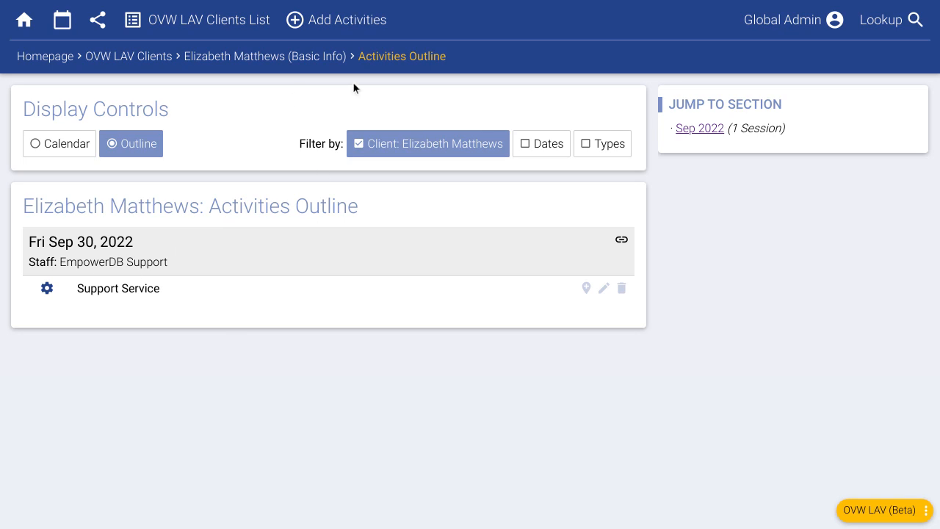
click(309, 64)
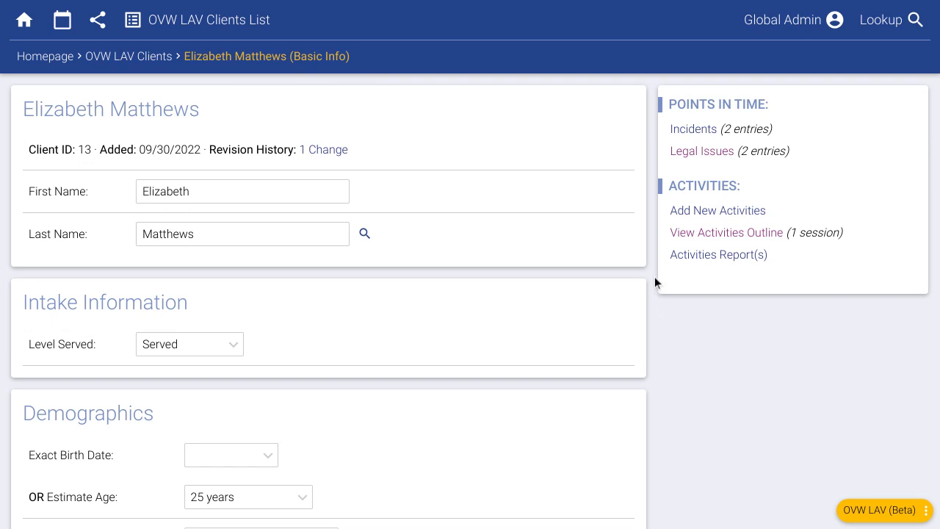
click(717, 215)
drag(186, 133, 620, 10)
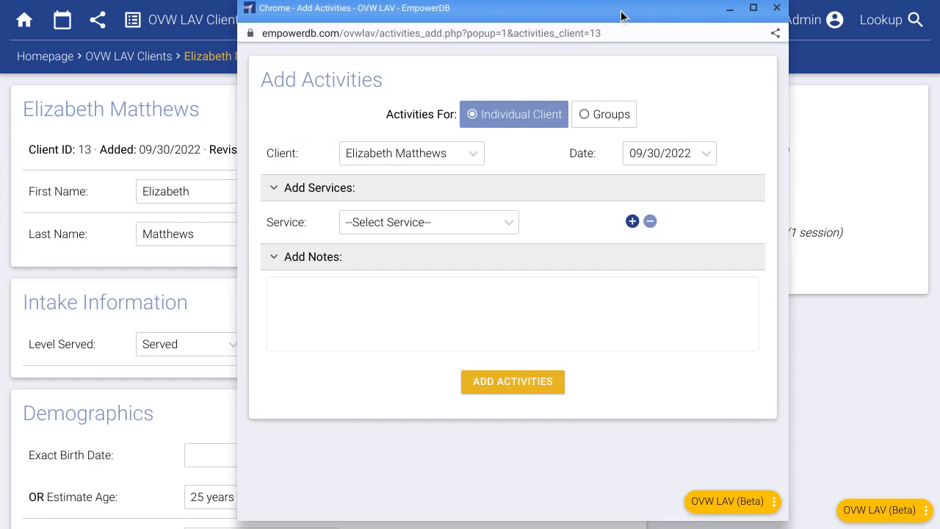
click(776, 7)
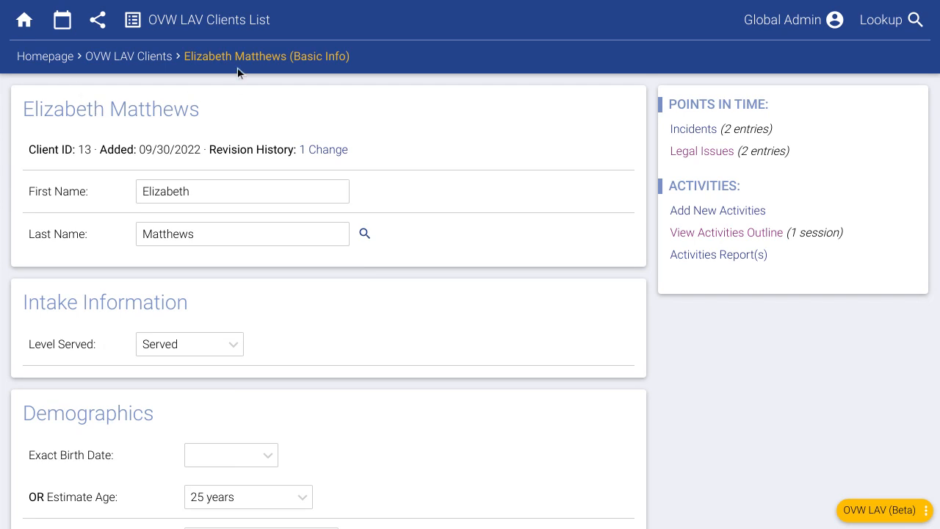
Step: Go to the OVW LAV Clients list and check the Attorney filter choices without filtering
click(204, 23)
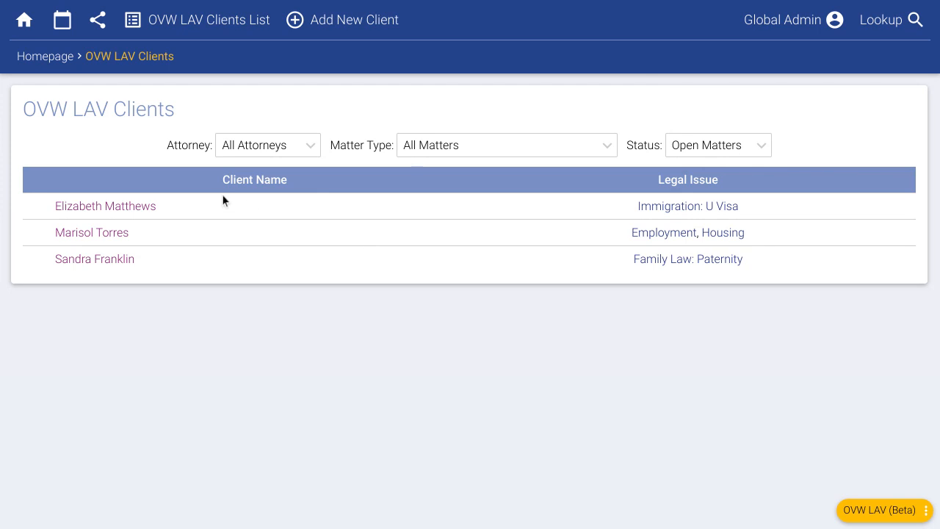
click(265, 149)
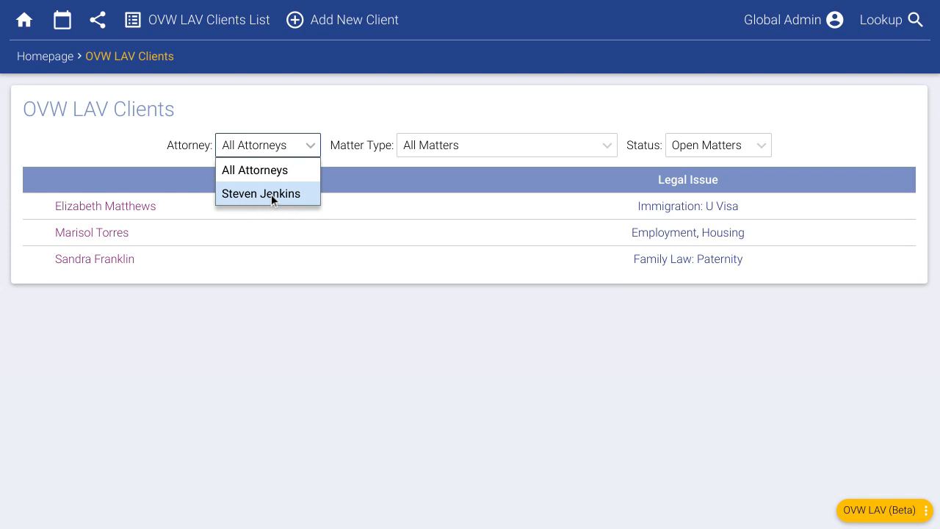
click(472, 358)
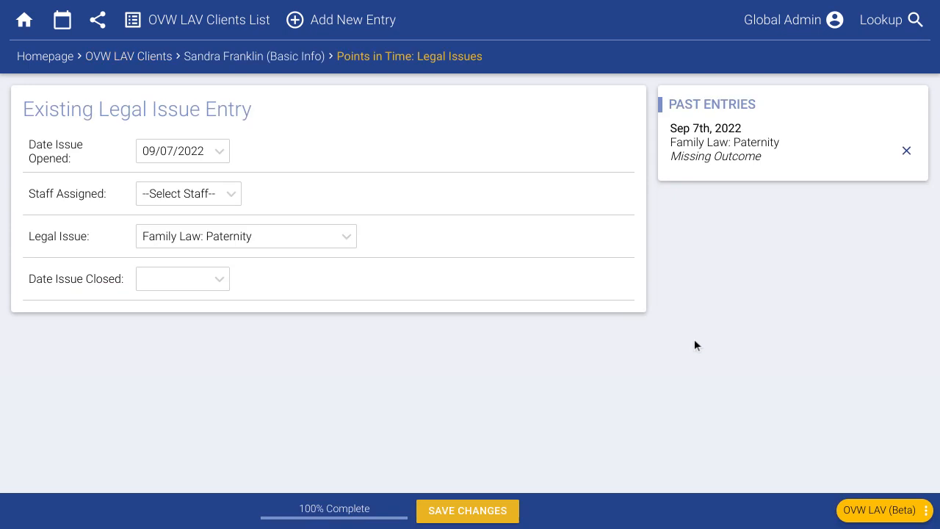
Step: Close the Paternity issue 09/30/2022 with outcome Court Decision, save, and return to OVW LAV Clients
click(184, 281)
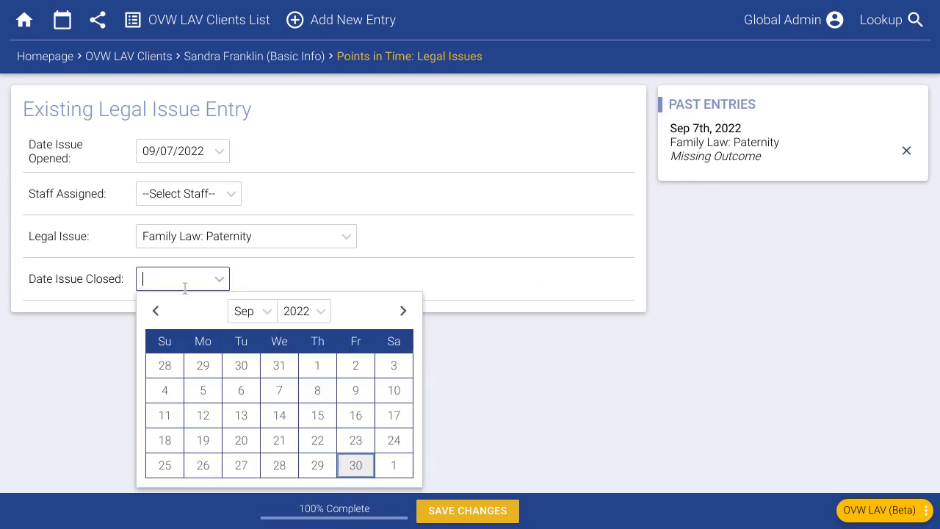
click(348, 469)
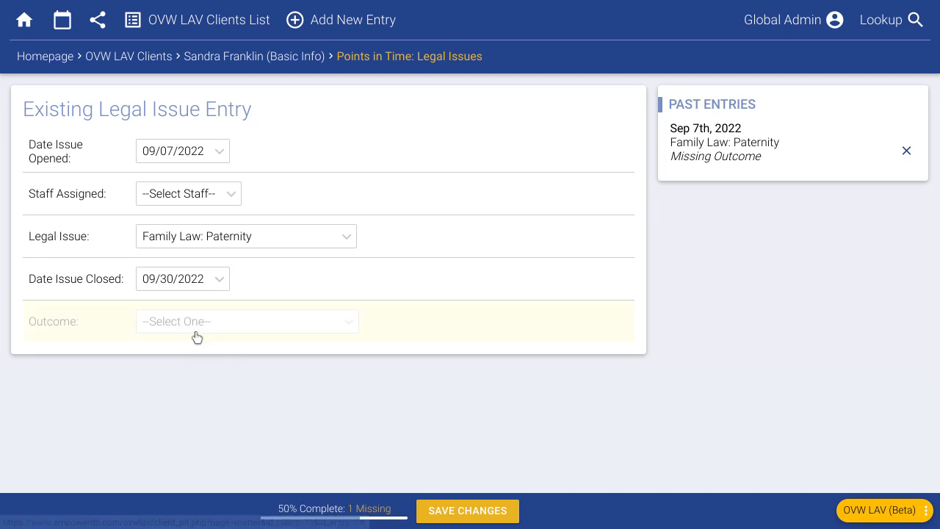
click(197, 323)
click(288, 438)
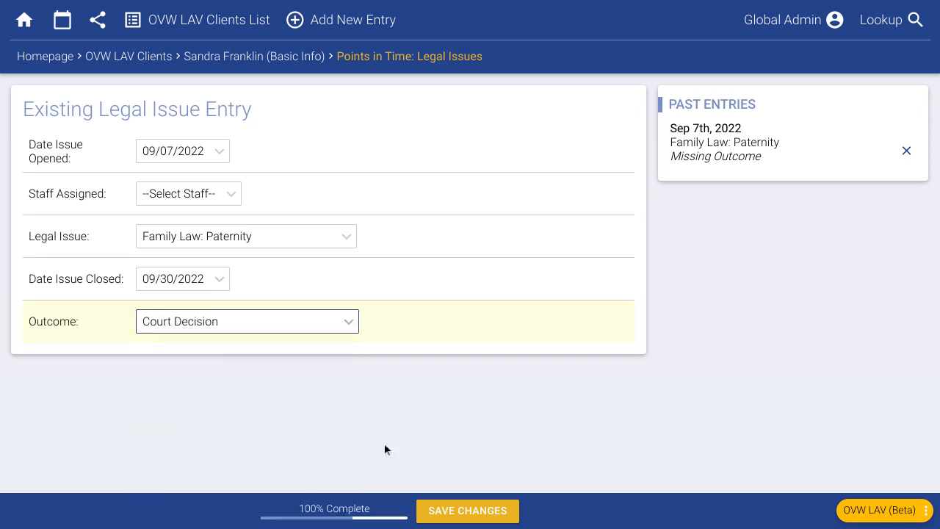
click(480, 502)
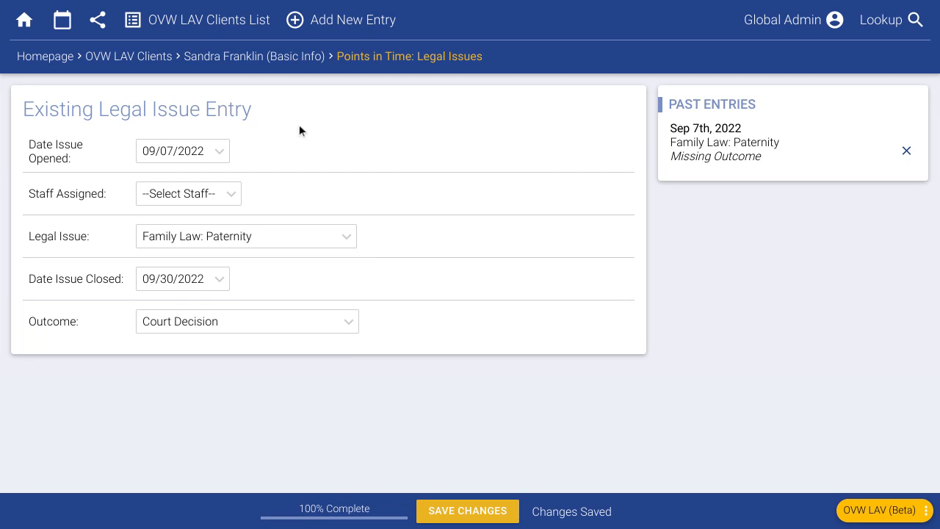
click(183, 28)
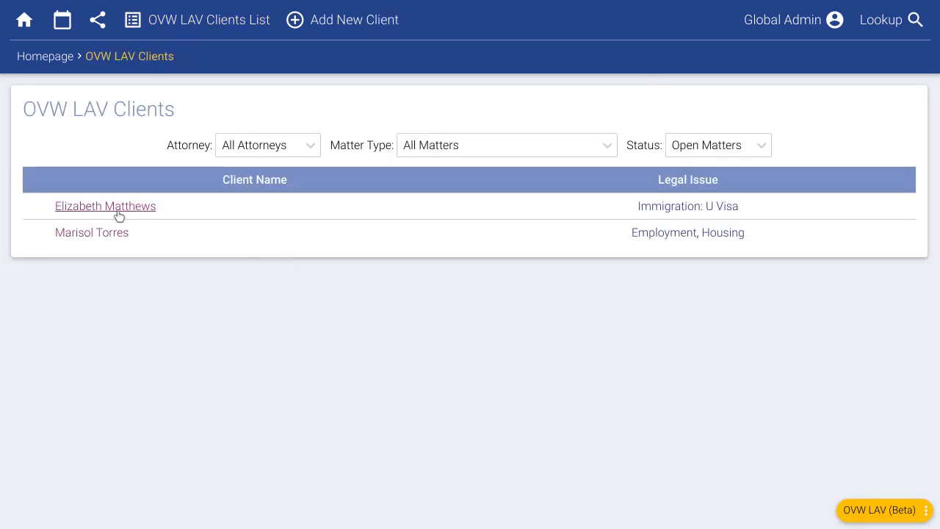
Step: Keep the Status filter on Open Matters and open the first client's Basic Info page
click(703, 153)
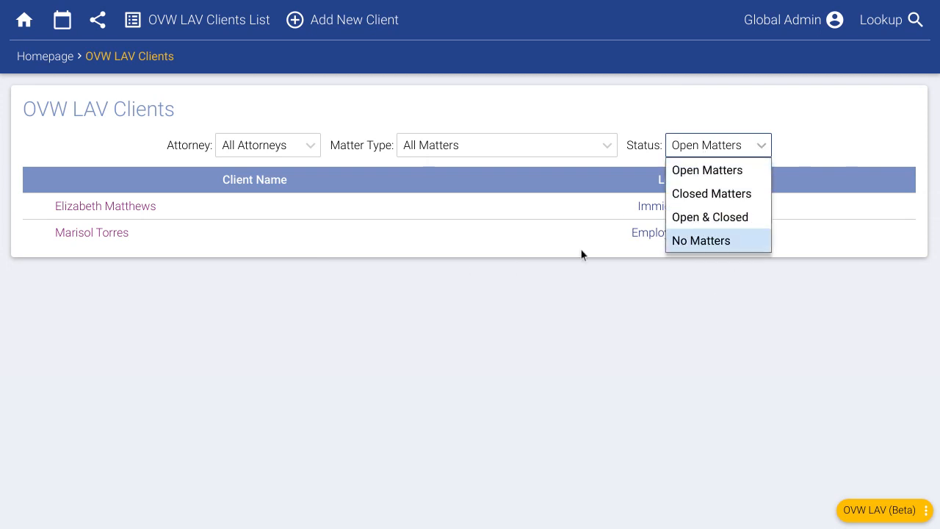
click(434, 302)
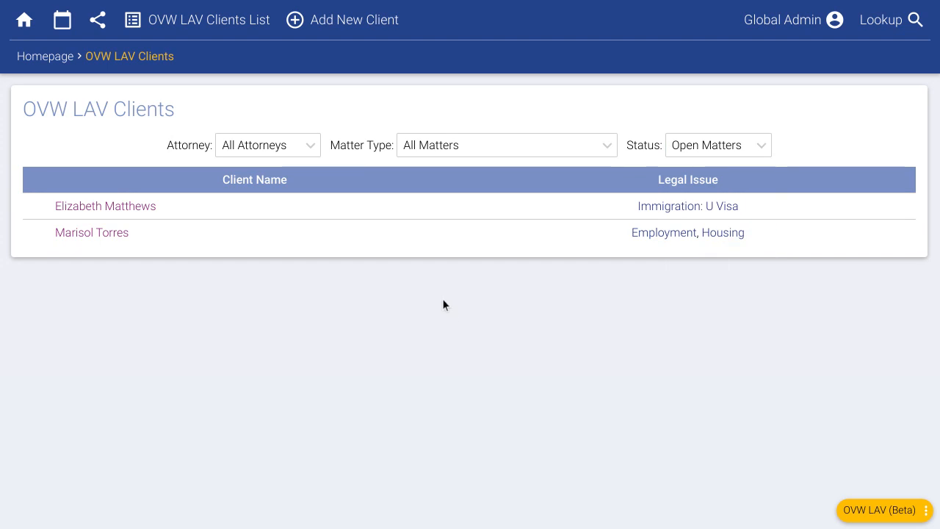
click(107, 211)
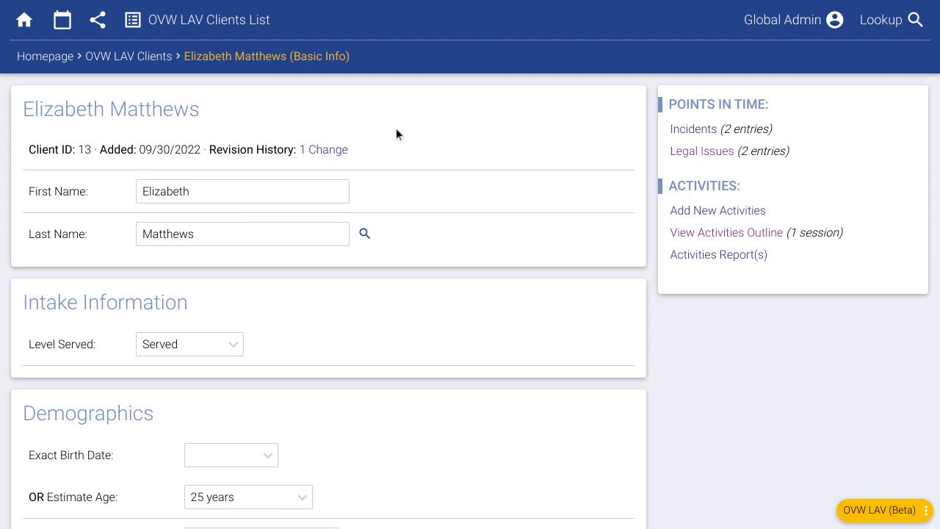
Step: Run the OVW LAV grant report for the period 1/1/2022 to 12/31/2022
click(47, 61)
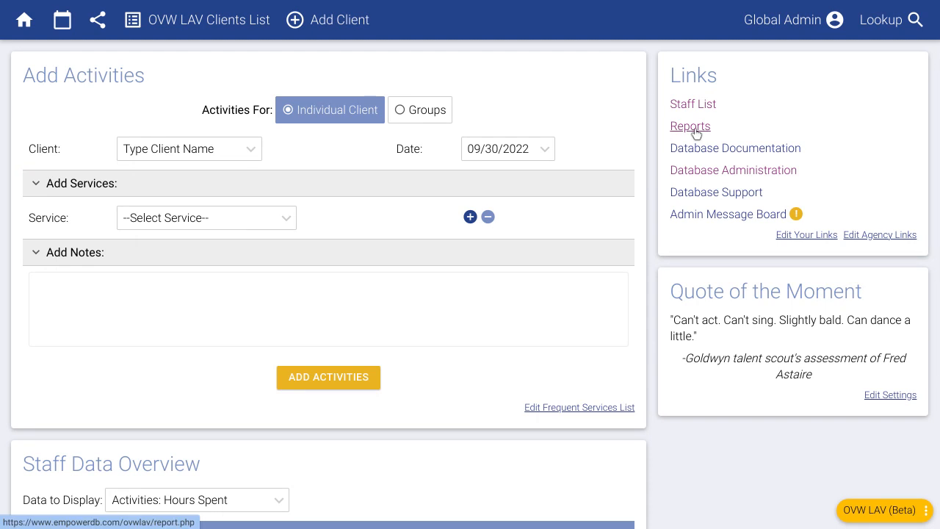
click(694, 131)
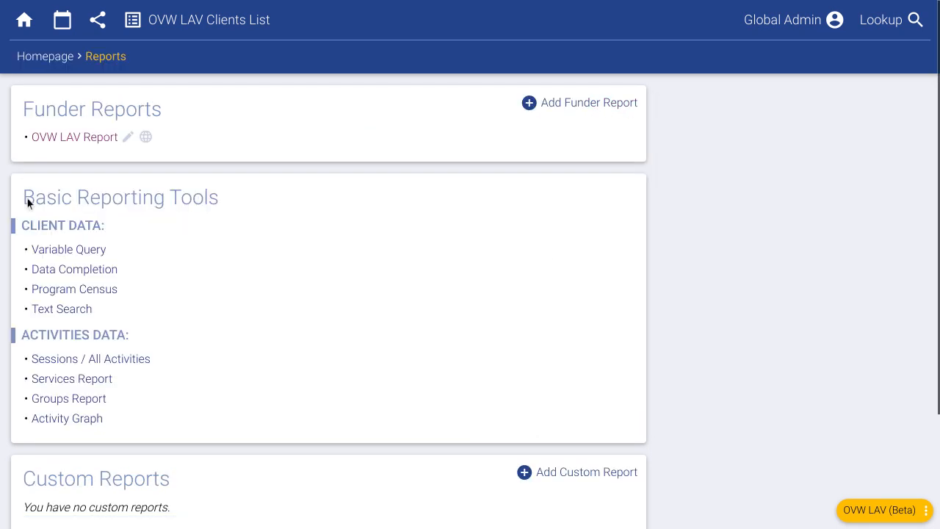
click(76, 139)
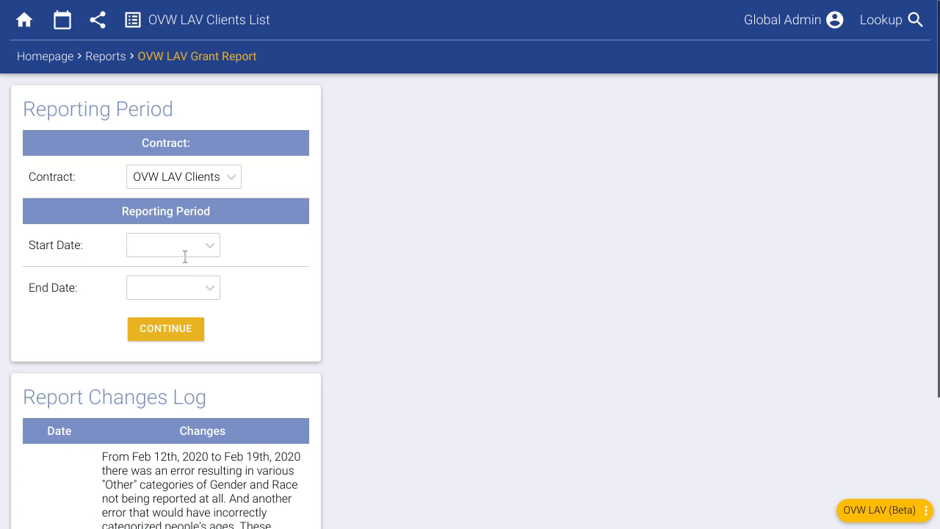
click(180, 246)
text(1/1)
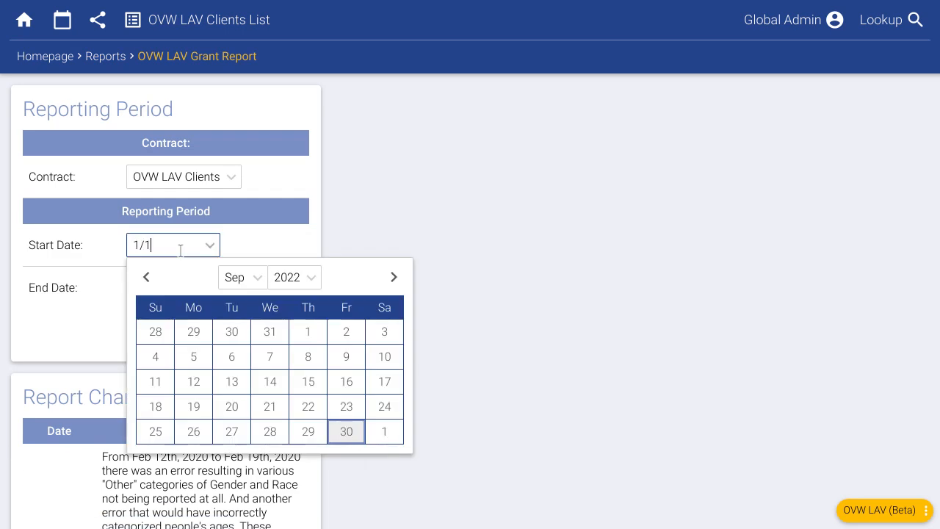
text(/2022)
key(Tab)
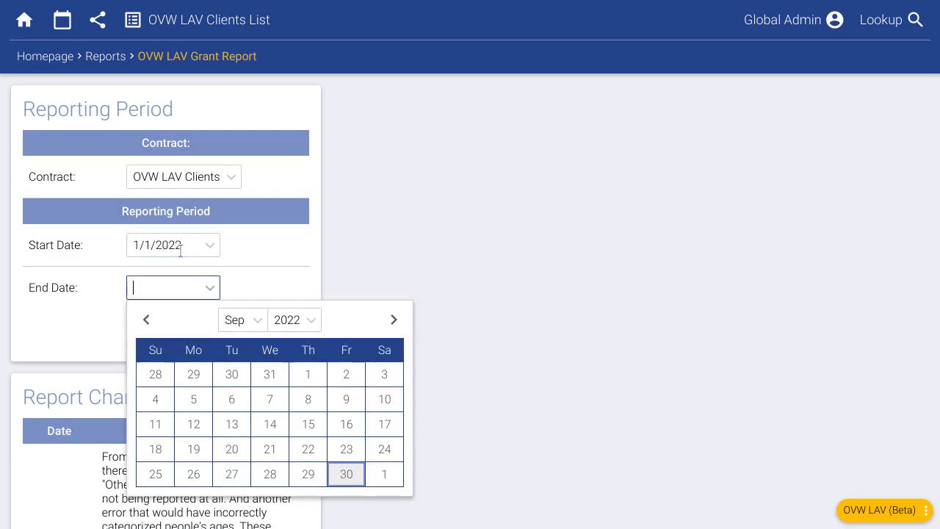
text(12/31/2022)
click(450, 194)
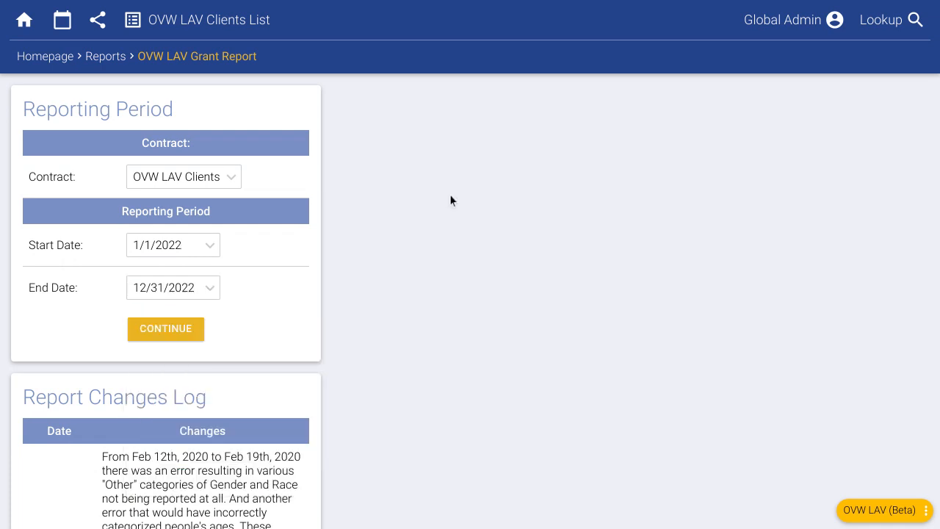
click(165, 330)
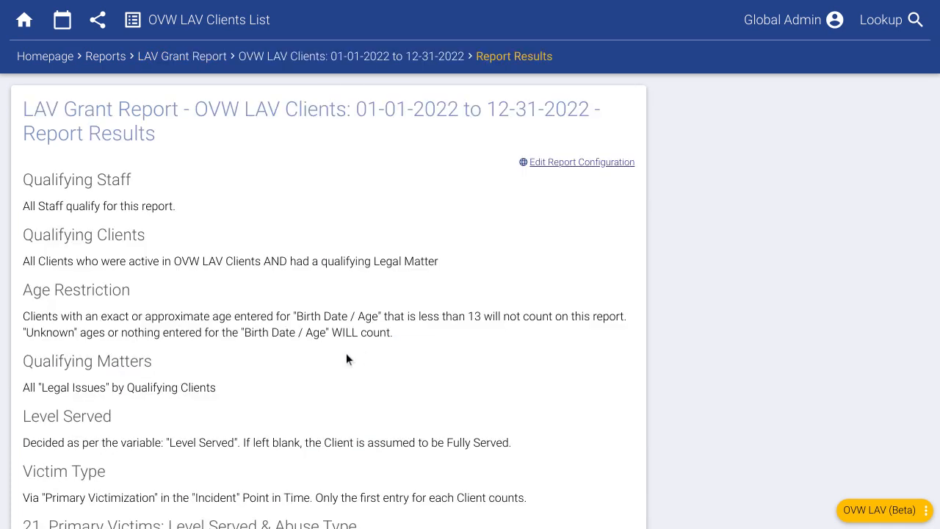
scroll(193, 346, down, 5)
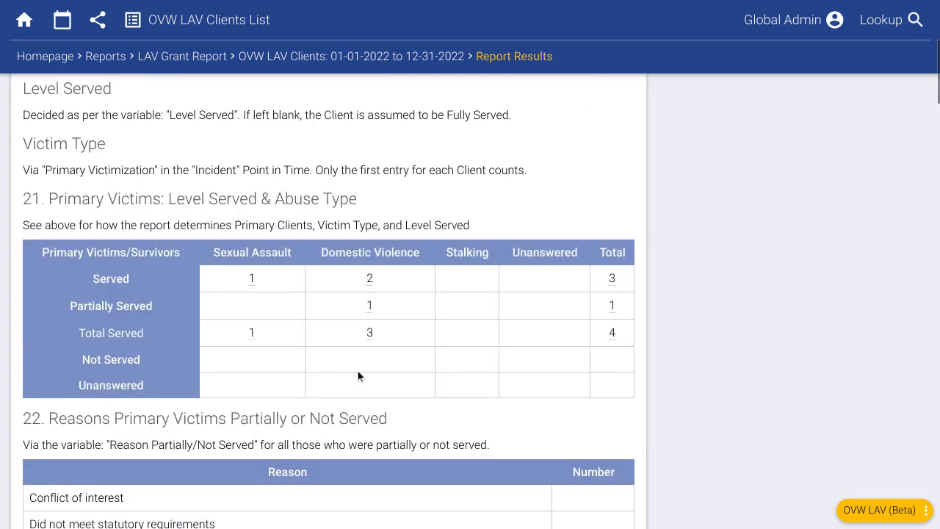
scroll(339, 362, up, 2)
scroll(159, 355, up, 2)
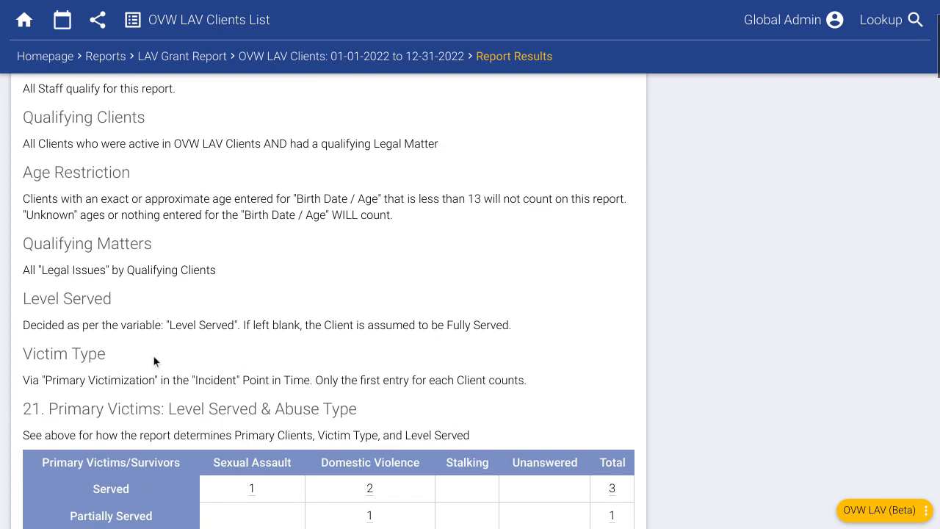
drag(26, 103, 155, 290)
click(233, 405)
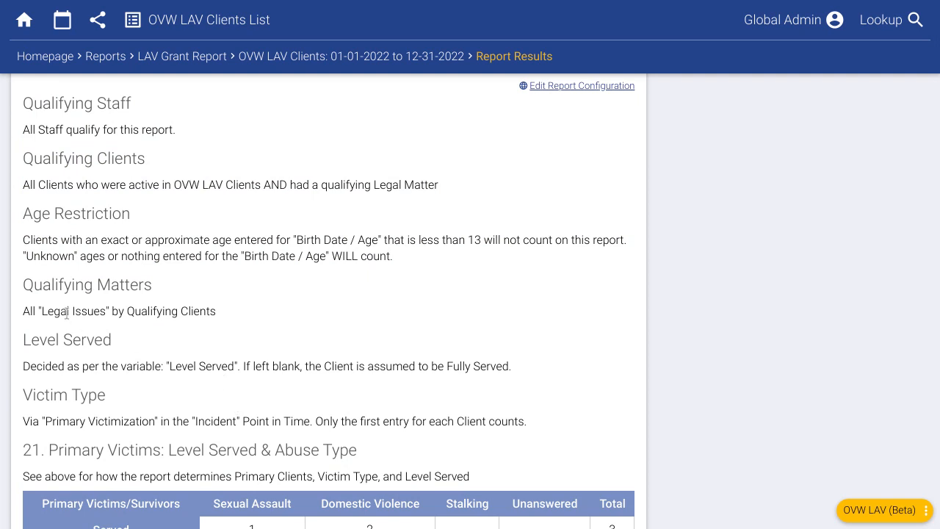
scroll(66, 313, down, 3)
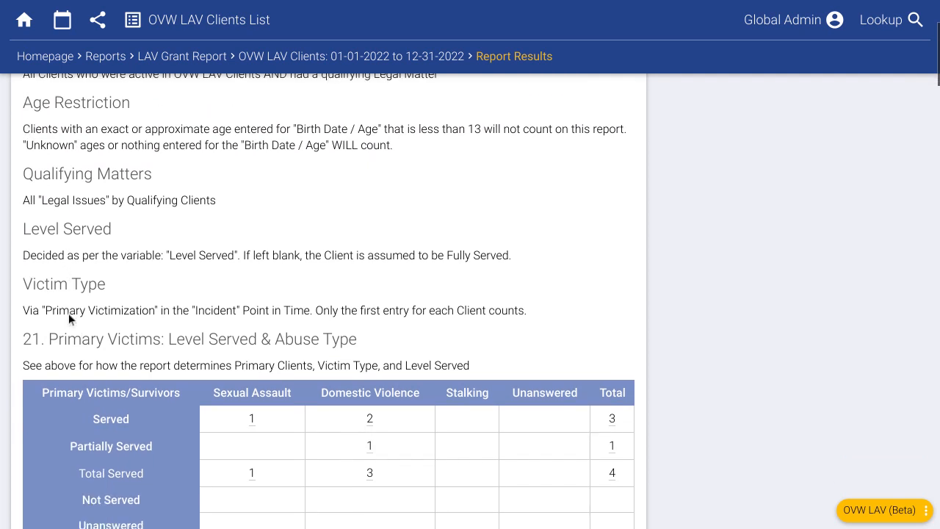
scroll(68, 312, down, 1)
scroll(125, 331, down, 3)
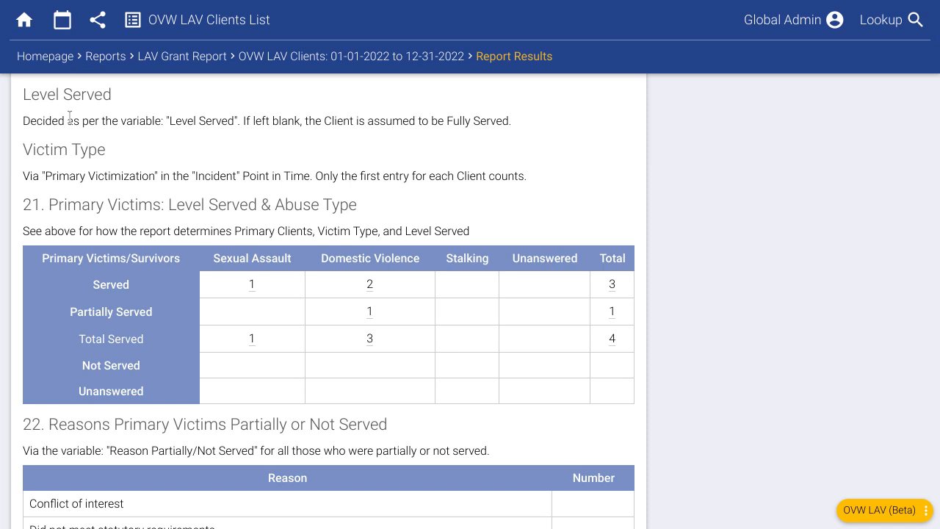
scroll(70, 117, up, 3)
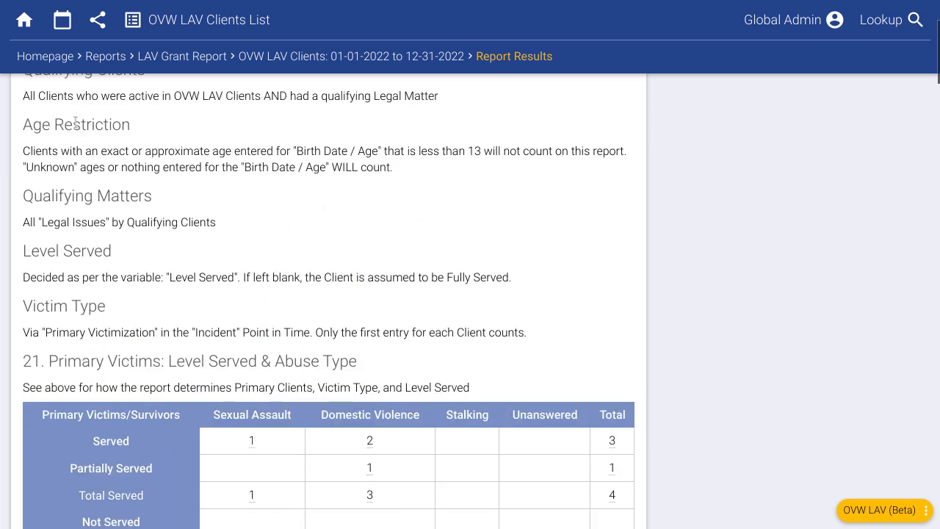
scroll(137, 279, down, 4)
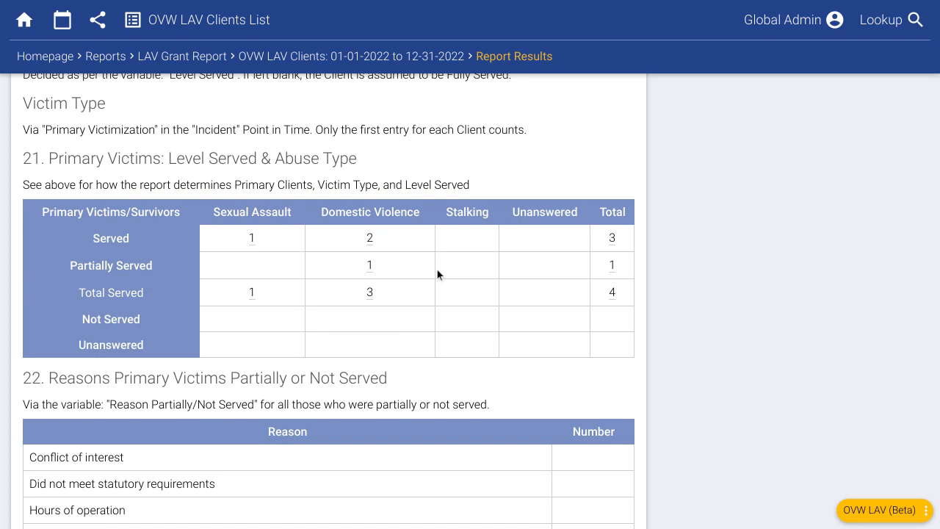
click(370, 239)
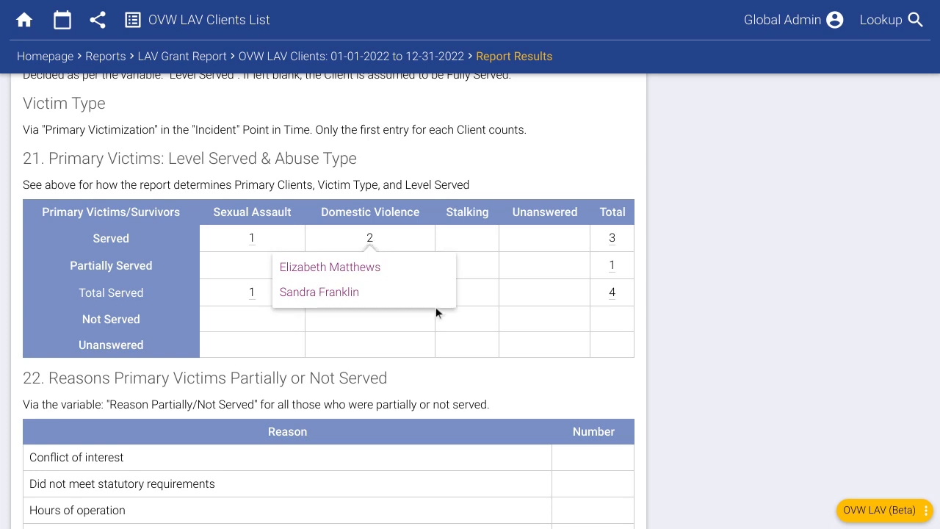
click(412, 238)
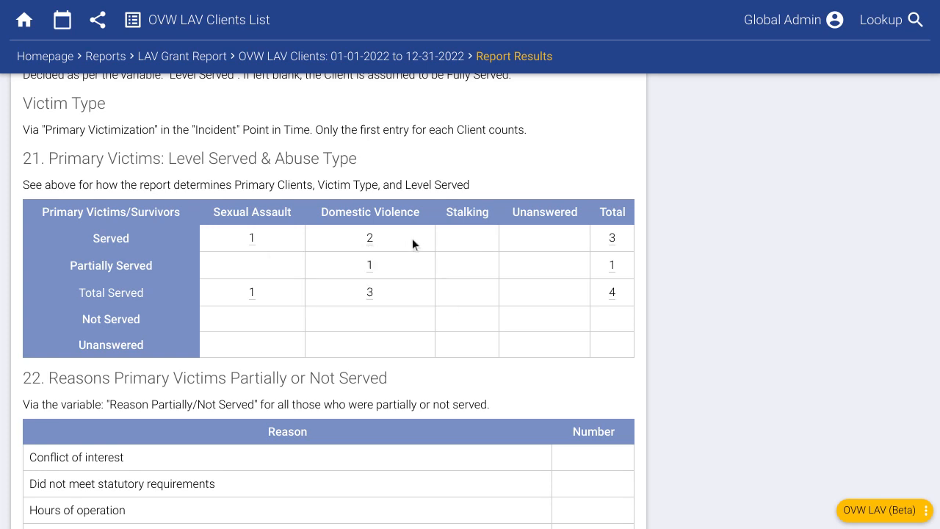
Step: Scroll through report sections 22–30 down to Legal outcomes, then back up
scroll(445, 338, down, 1)
scroll(444, 339, down, 12)
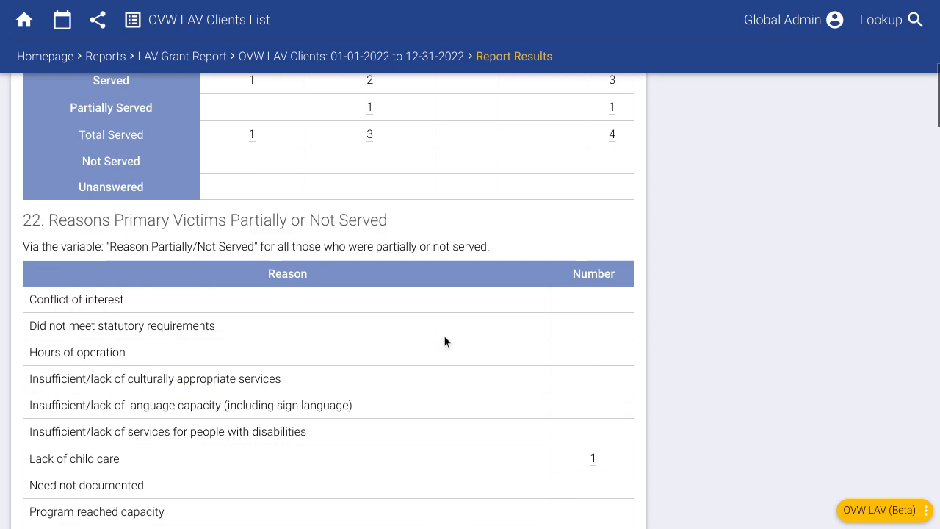
scroll(443, 339, down, 5)
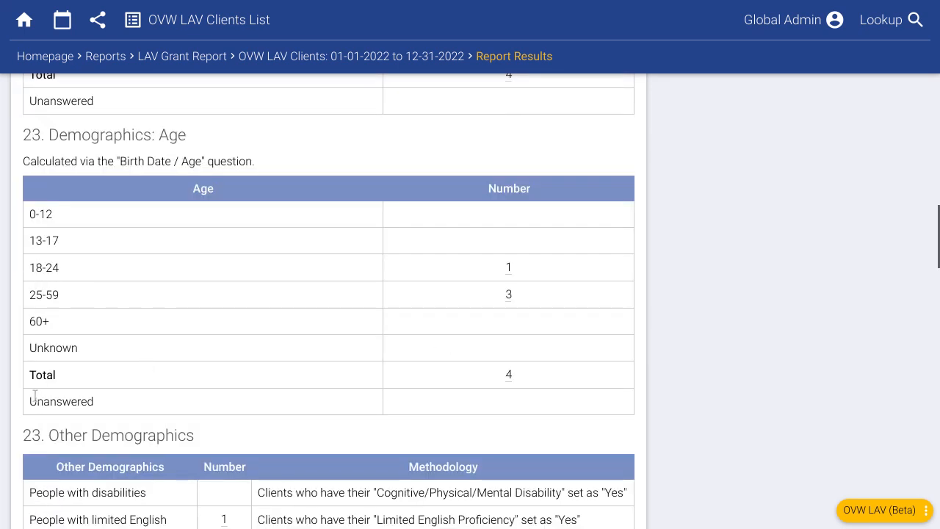
scroll(137, 365, down, 1)
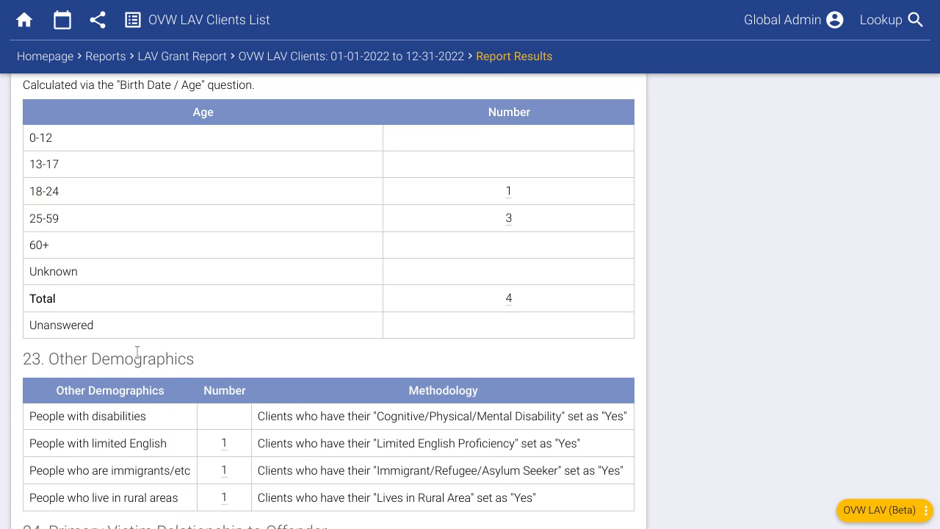
scroll(136, 352, down, 5)
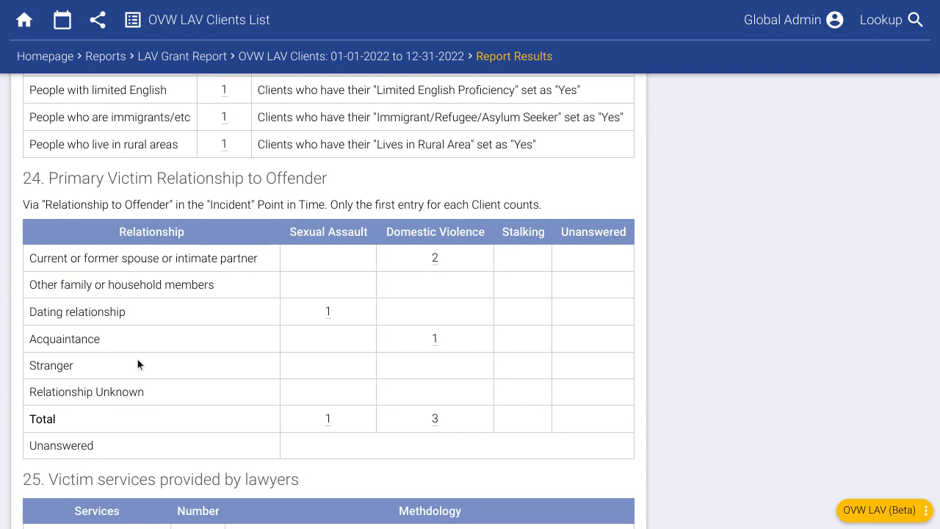
scroll(184, 354, down, 1)
scroll(306, 361, down, 3)
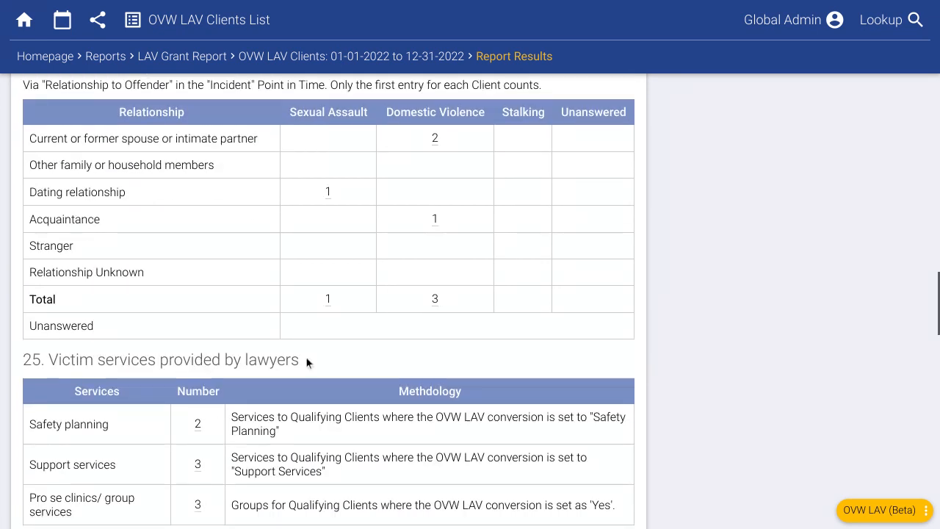
scroll(330, 334, down, 4)
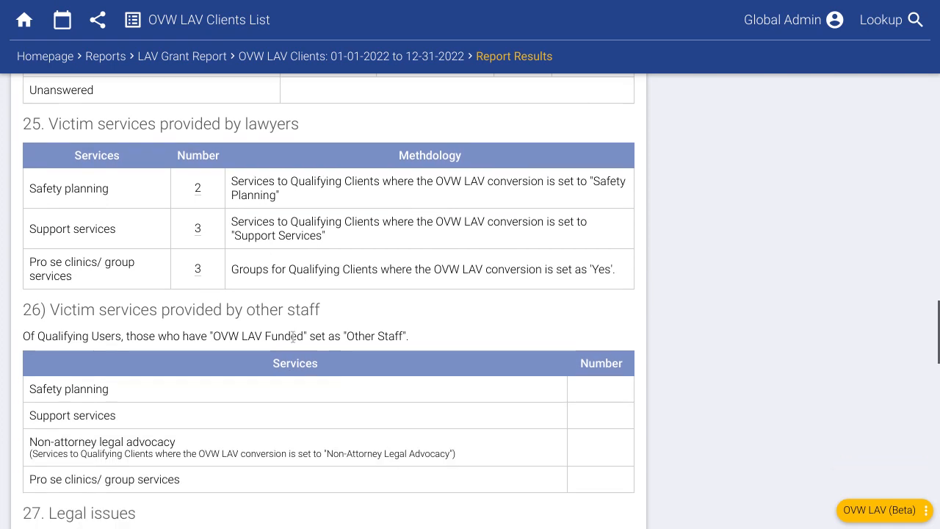
scroll(334, 334, down, 2)
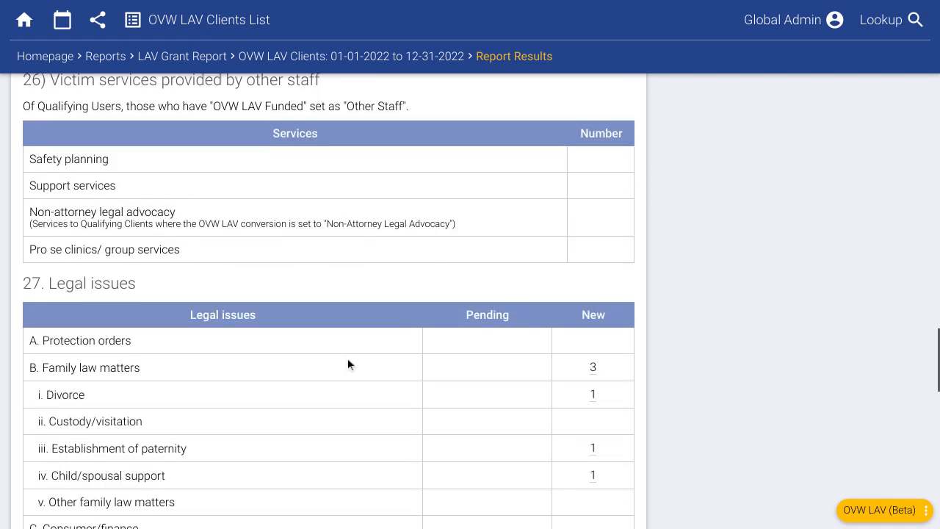
scroll(488, 358, down, 1)
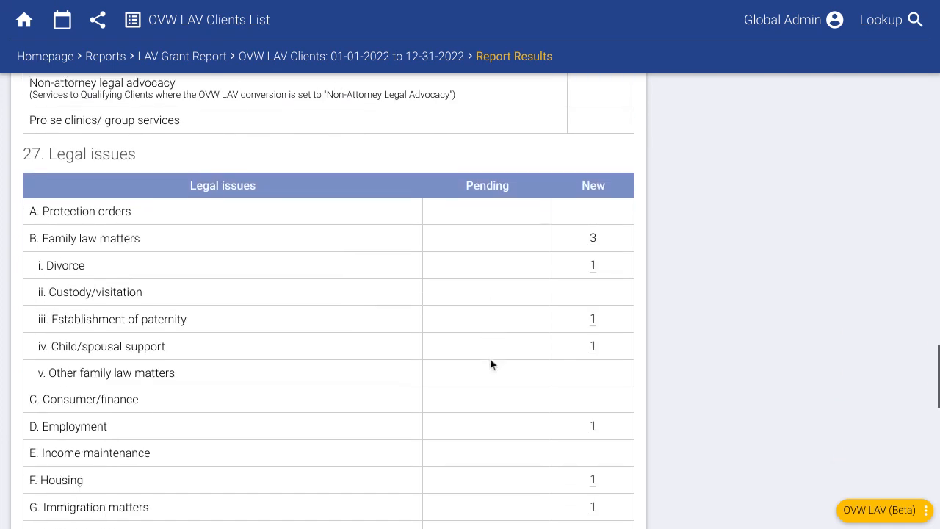
scroll(489, 357, down, 1)
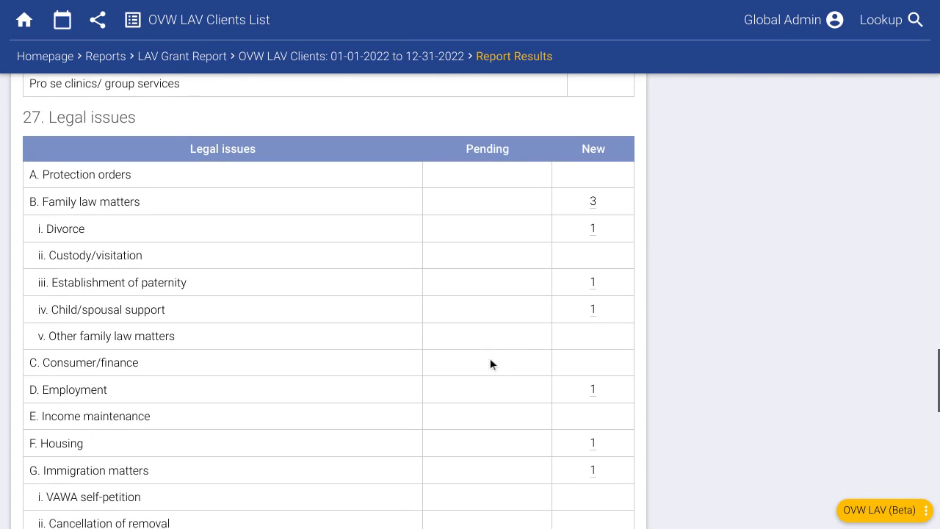
scroll(490, 364, down, 1)
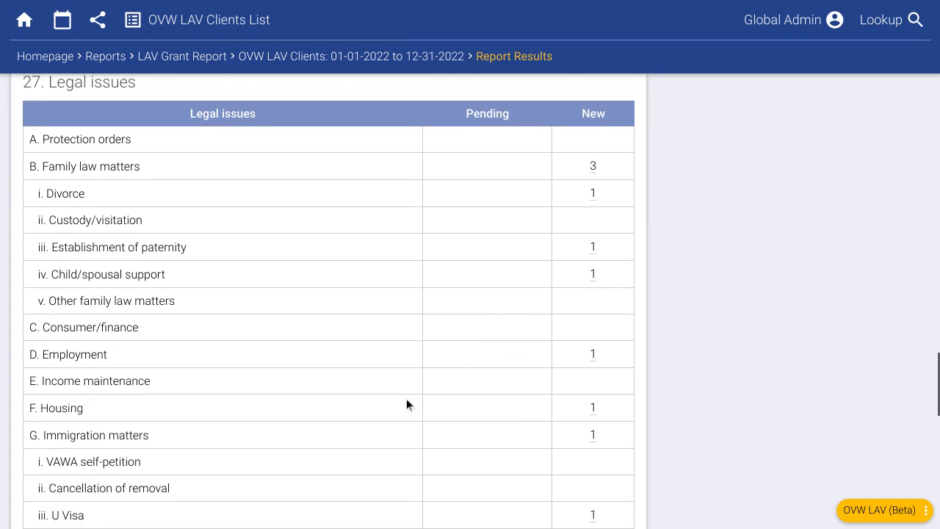
scroll(415, 393, down, 10)
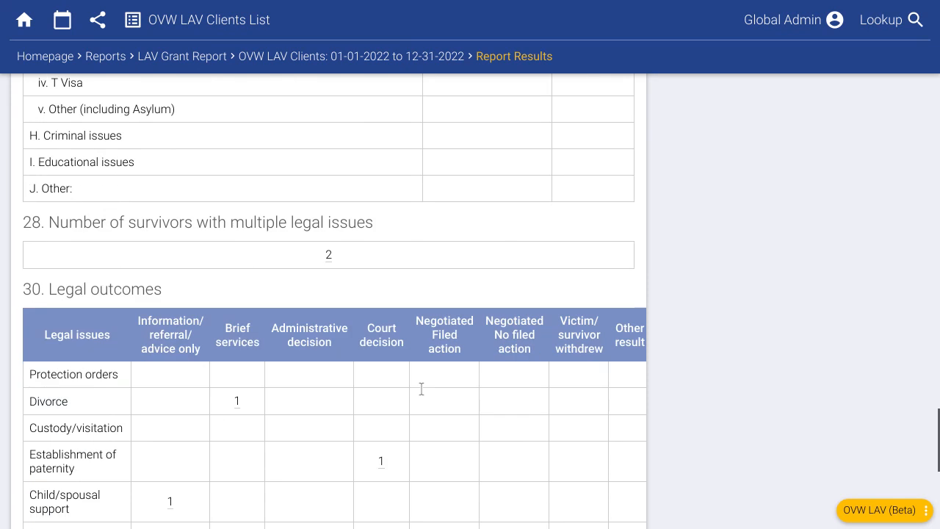
scroll(422, 388, down, 9)
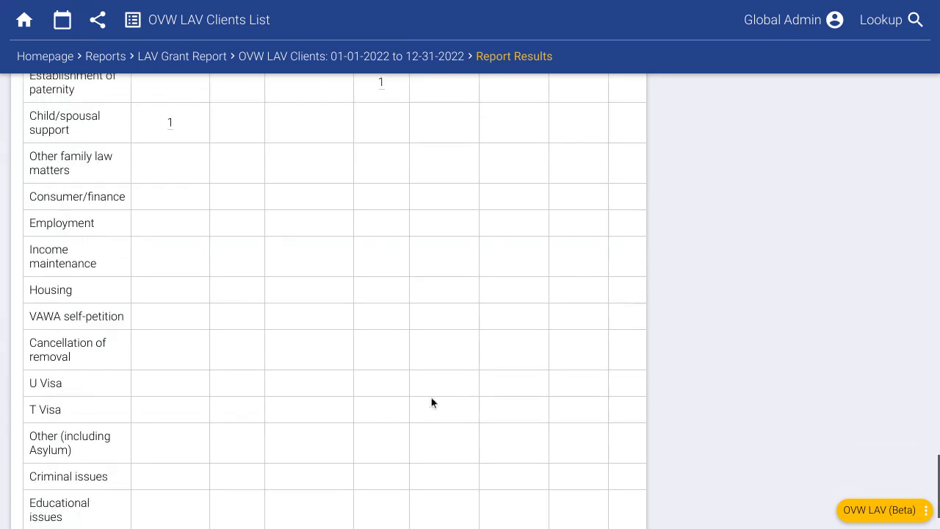
scroll(431, 397, down, 2)
scroll(432, 407, up, 20)
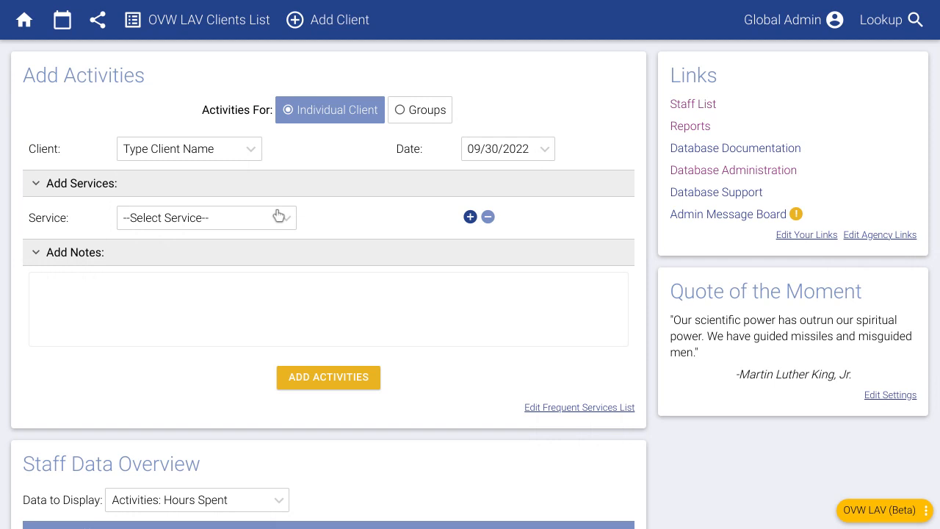
Step: Review the Add Activities Service dropdown options without choosing one
click(227, 218)
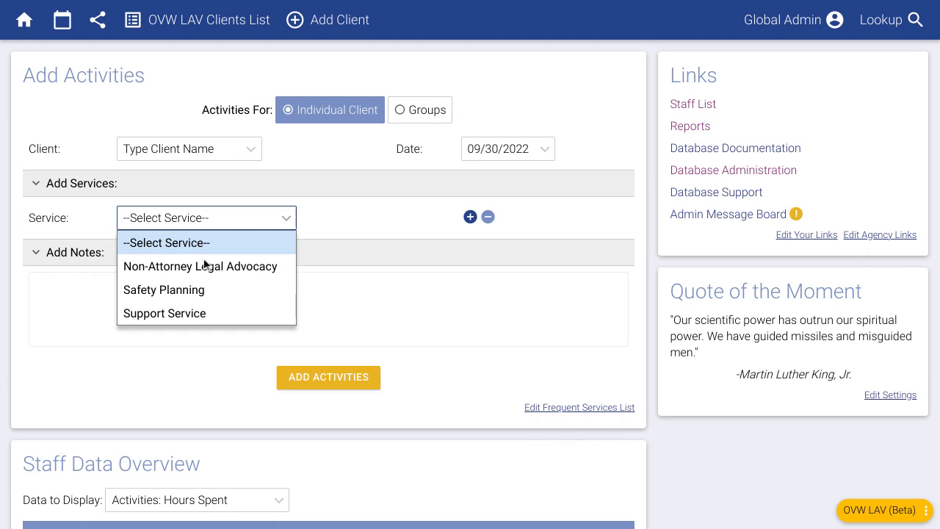
click(344, 224)
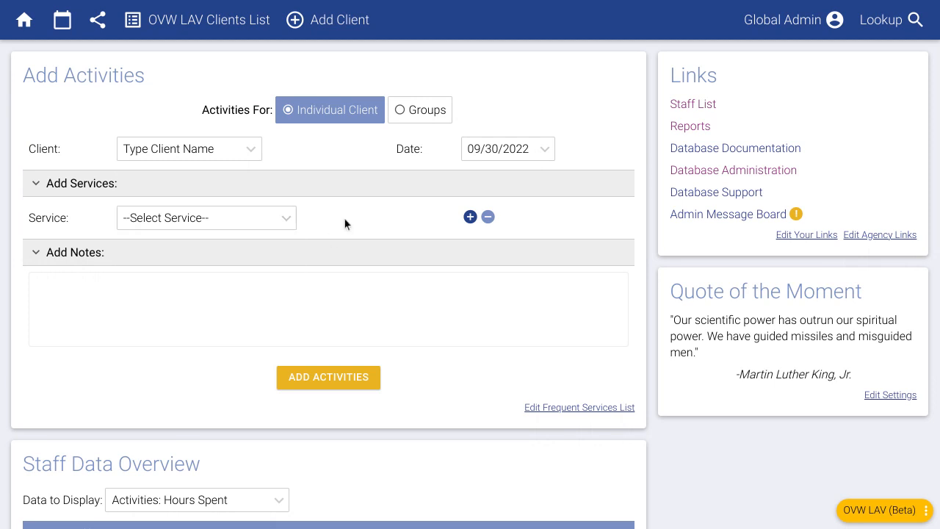
click(257, 220)
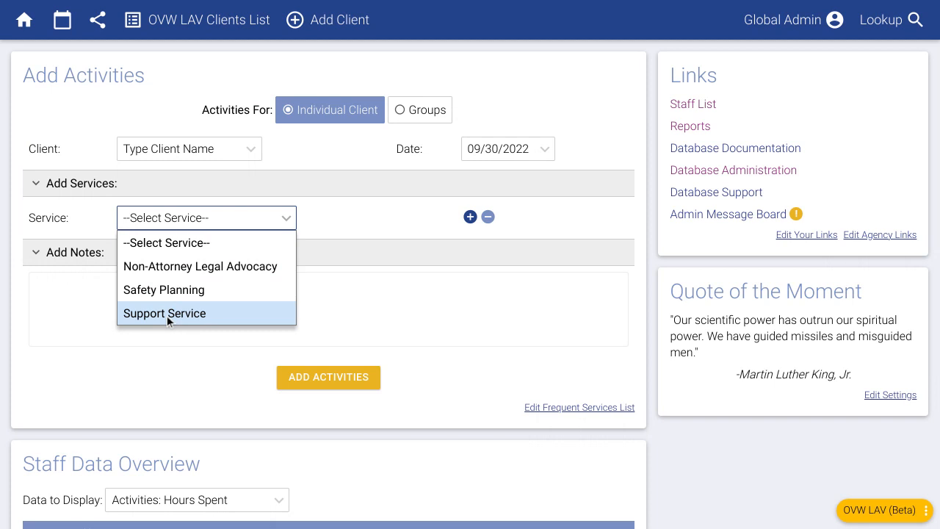
click(405, 236)
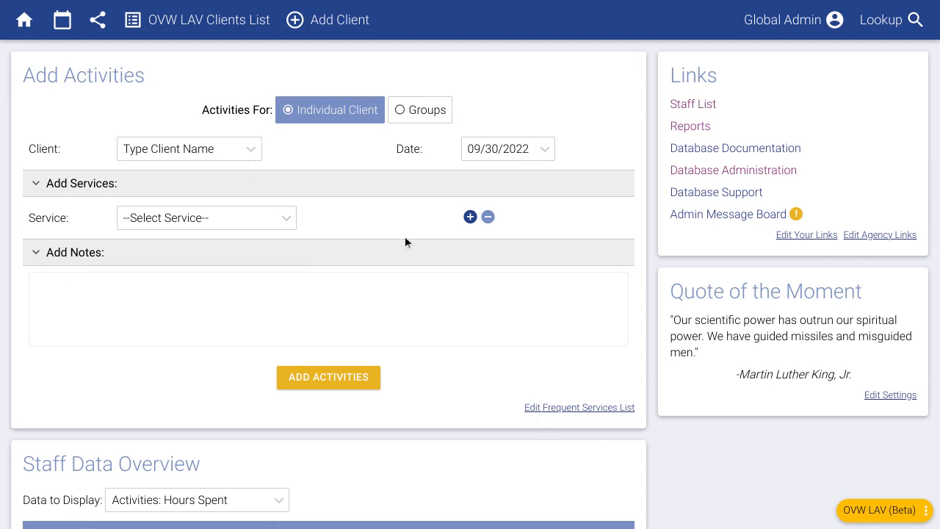
Step: Go to the Database Administration page
click(732, 171)
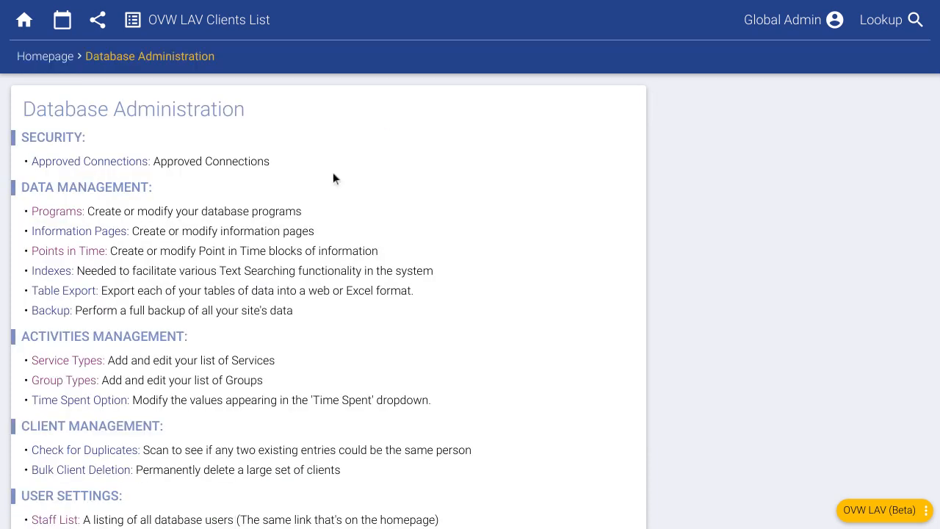
click(29, 60)
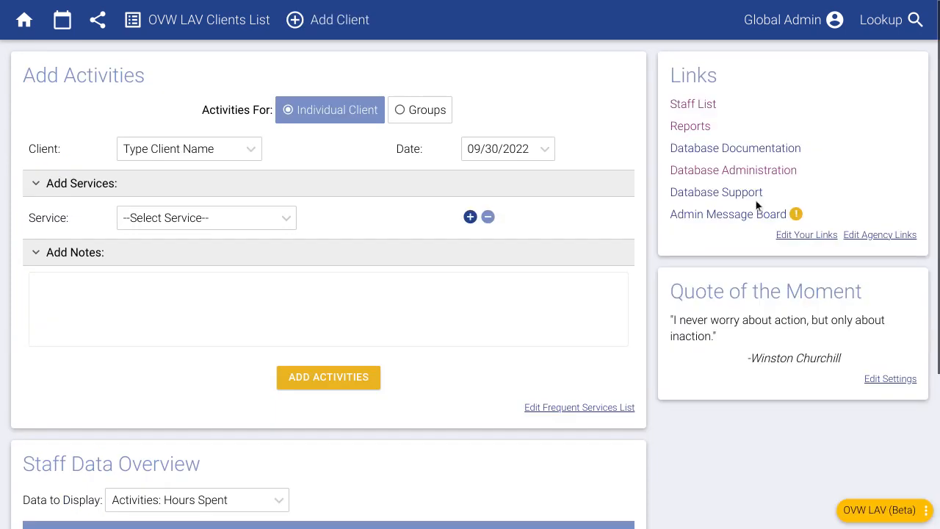
click(787, 171)
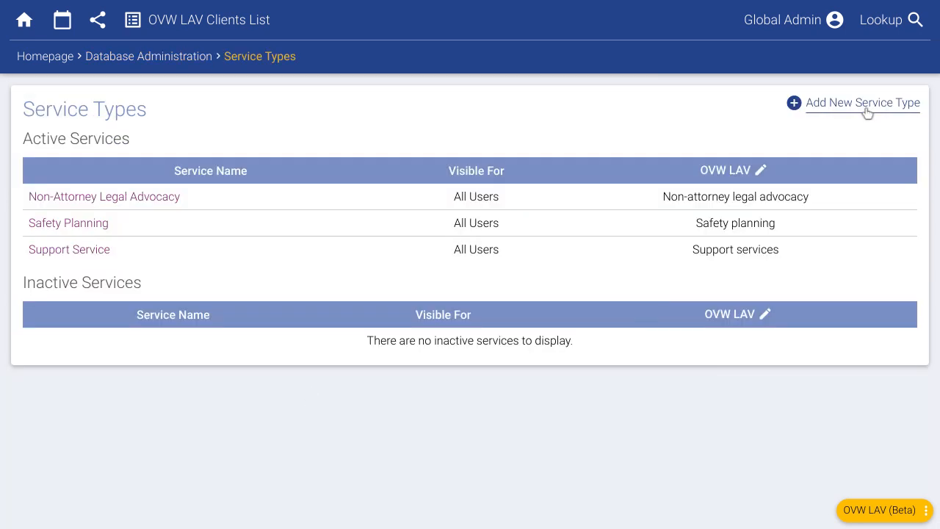
Step: Enter service type Education Support, abbreviated Education Spt, mapped to OVW LAV Support services
click(868, 107)
click(260, 153)
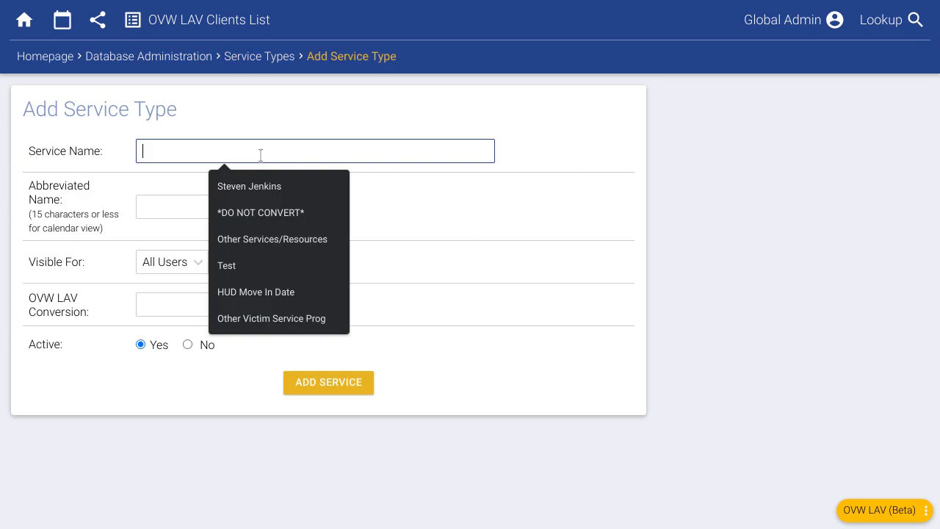
text(Education Support)
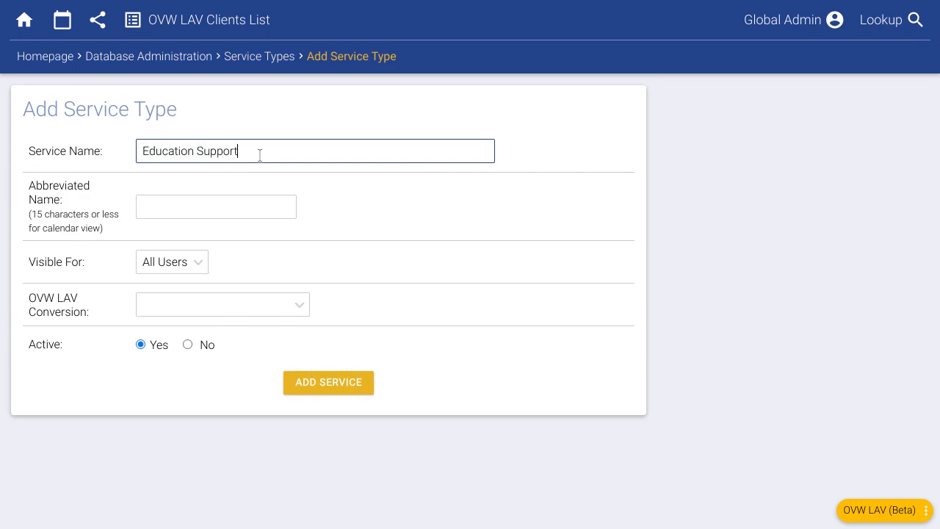
click(210, 204)
text(e)
key(BackSpace)
text(Education Sup)
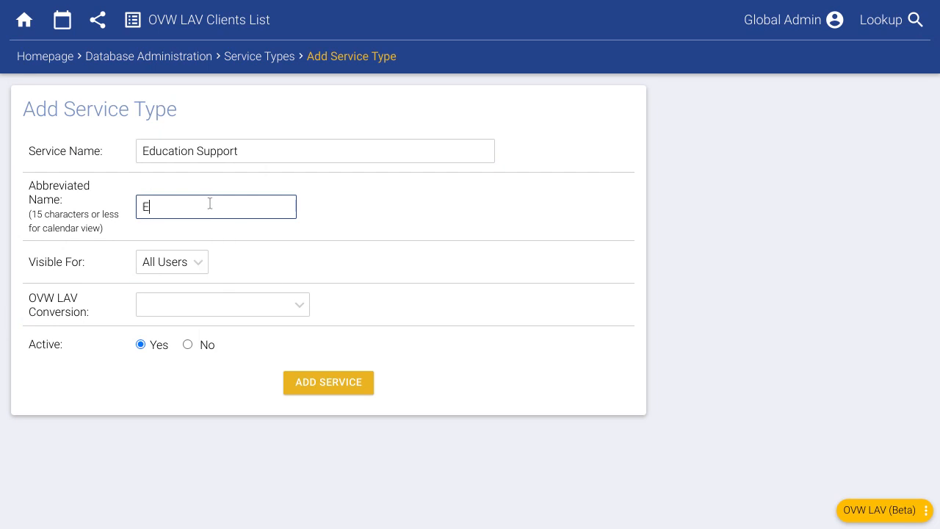
text(po)
key(BackSpace)
key(BackSpace)
key(BackSpace)
key(BackSpace)
text(pt)
click(224, 302)
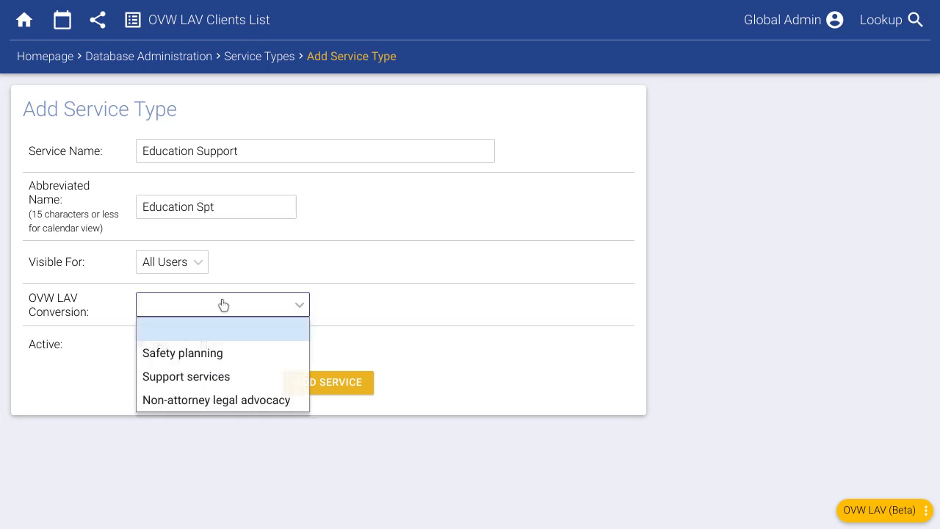
click(222, 378)
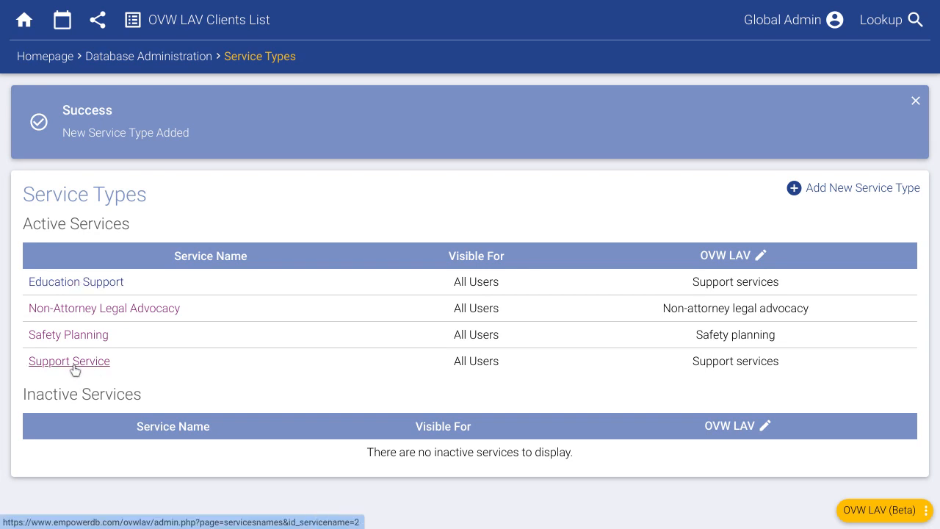
Step: Try renaming Support Service to Employment Support Service, then return to Service Types unsaved
click(75, 370)
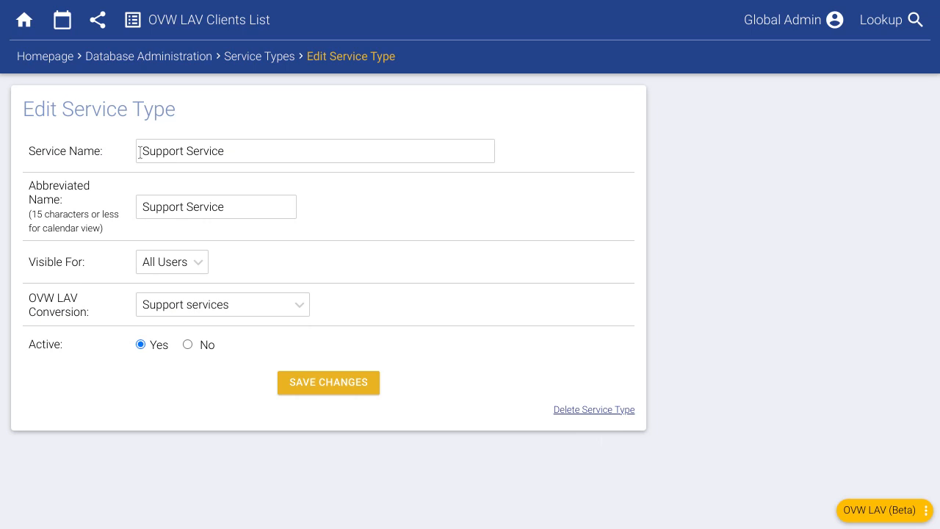
drag(140, 151, 182, 154)
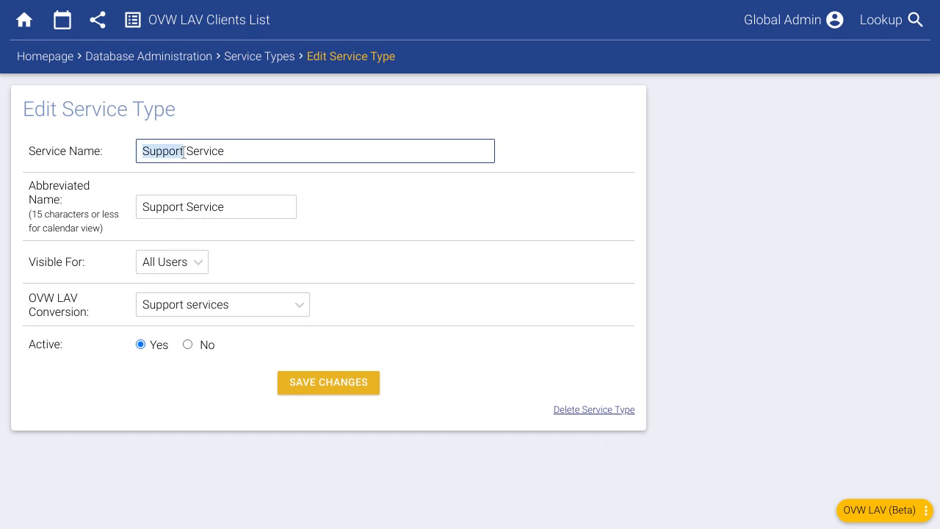
text(Em)
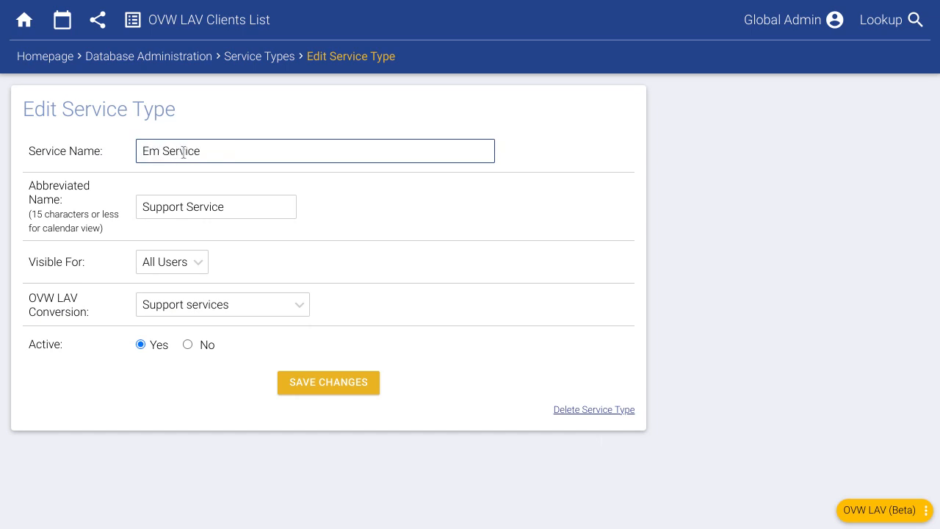
text(ployment Suppo)
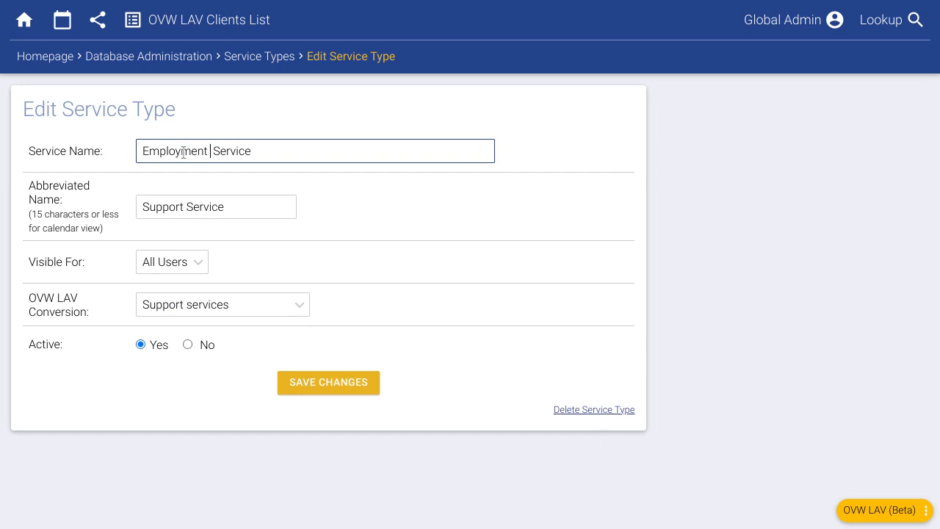
text(rt S)
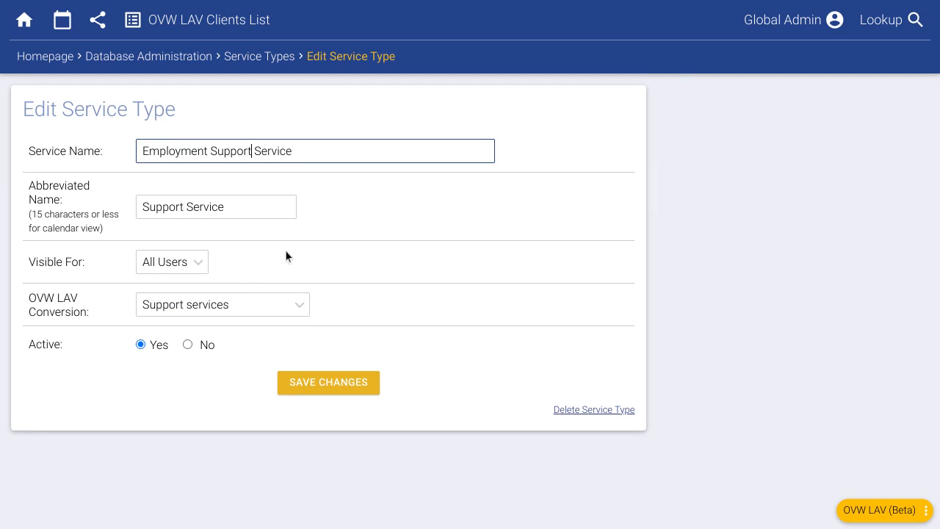
click(208, 307)
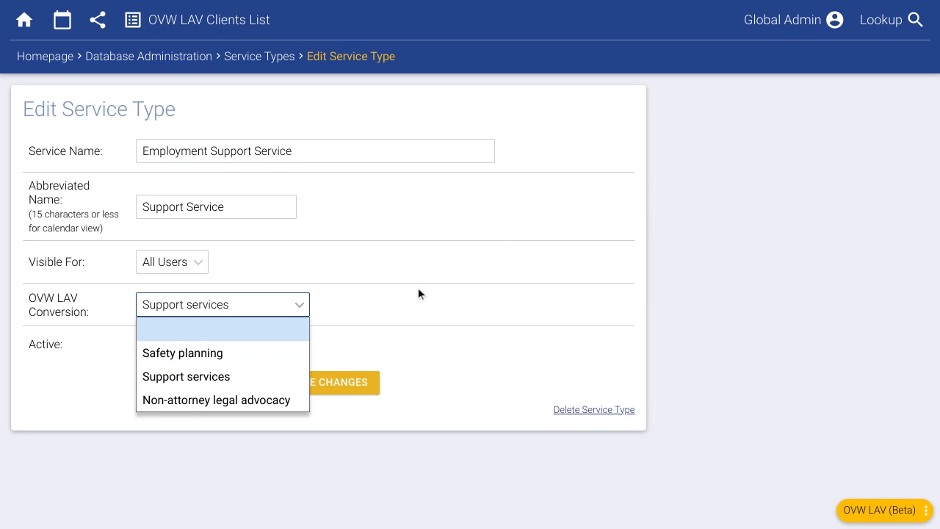
click(419, 264)
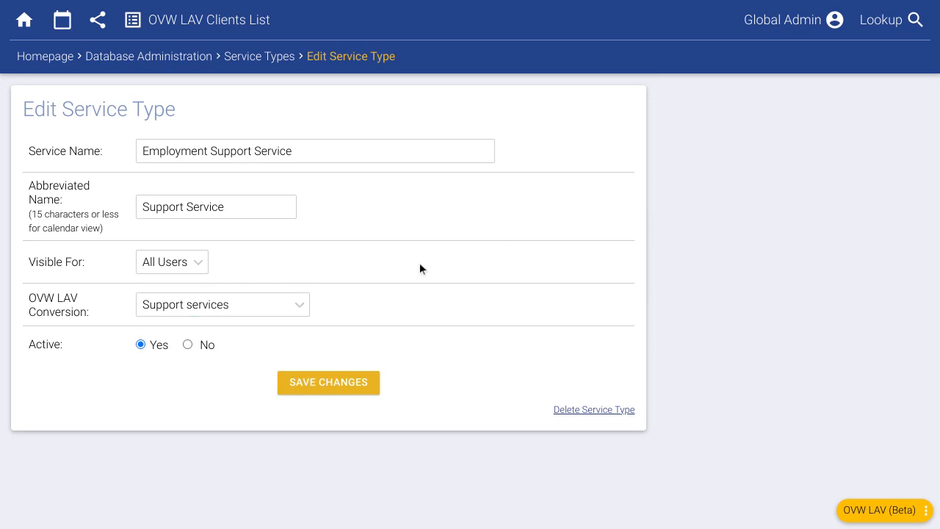
click(259, 58)
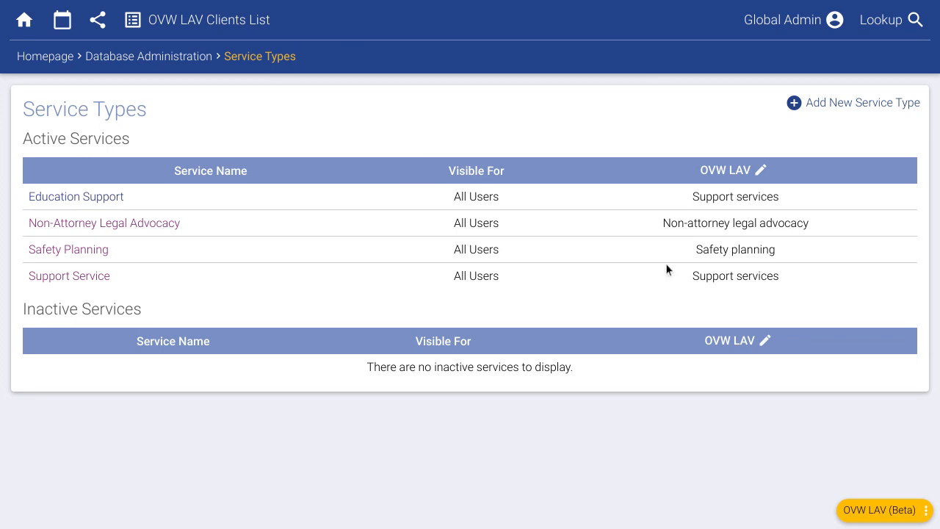
Step: Enter a new service type named Court Representation with abbreviated name Court Rep
drag(699, 276, 761, 276)
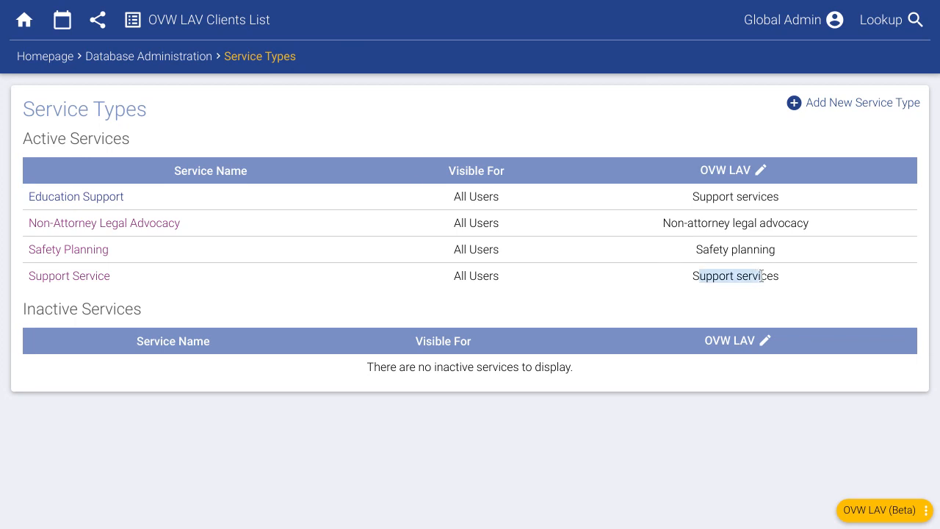
click(710, 249)
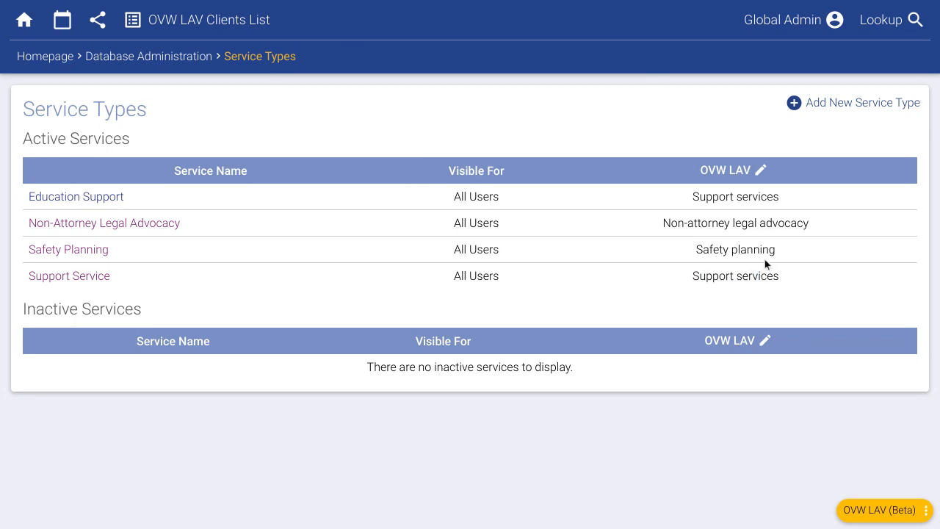
click(847, 109)
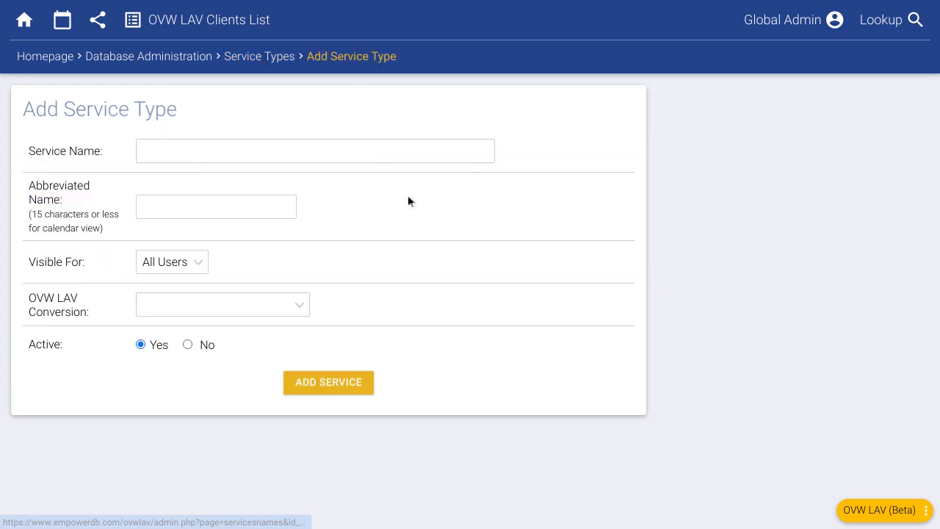
click(203, 153)
text(Court R)
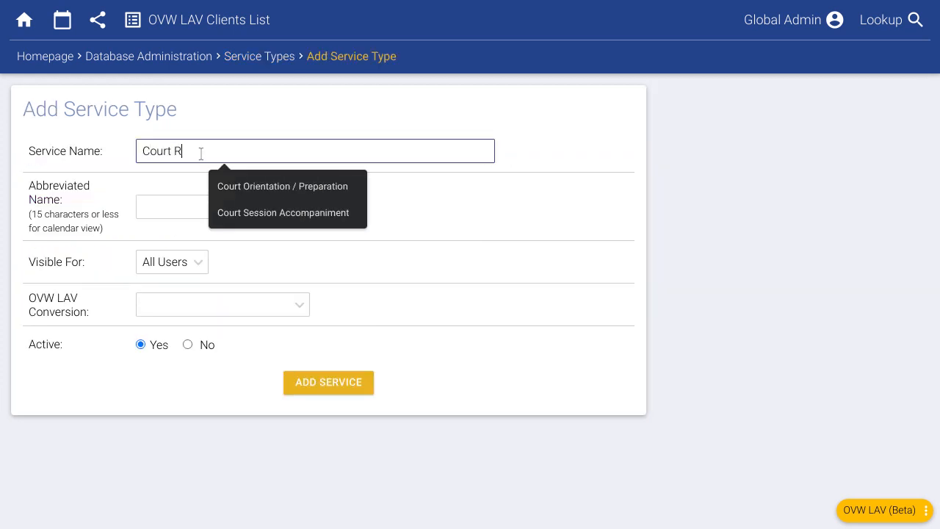
text(epresentation)
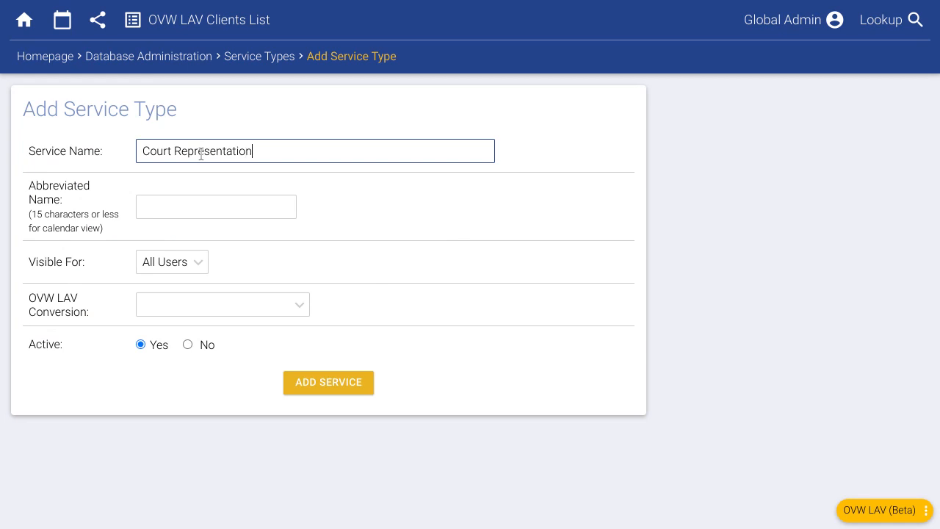
key(Tab)
text(Court R)
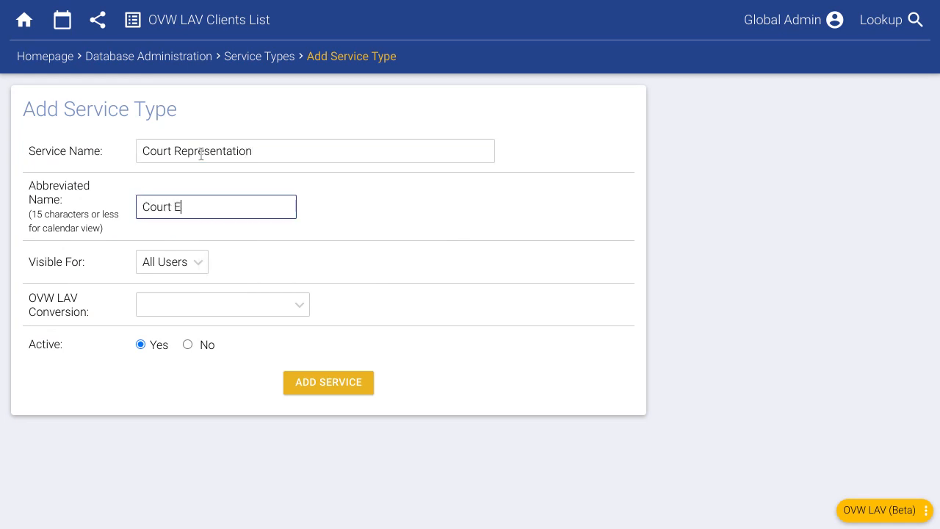
text(ep)
click(353, 215)
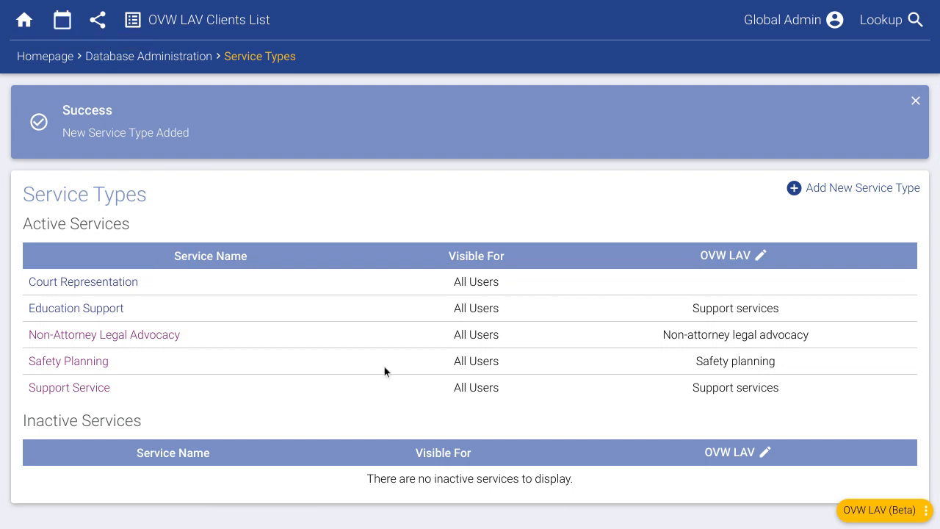
Step: Confirm Court Representation appears under Service, then switch Add Activities to Groups
click(70, 58)
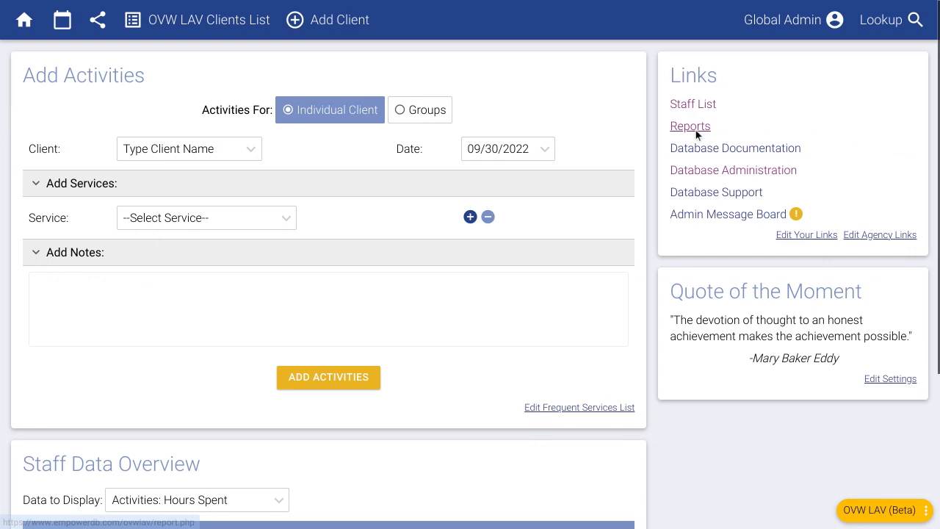
click(695, 130)
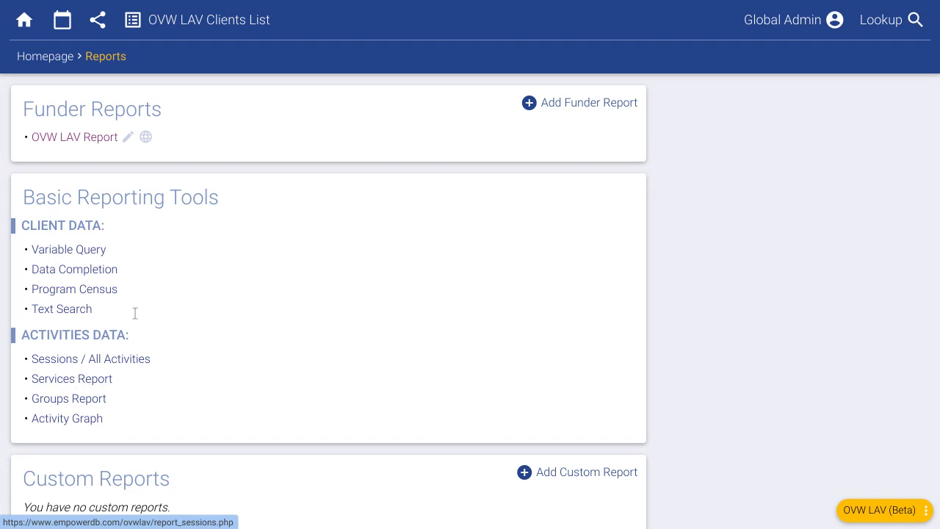
click(61, 58)
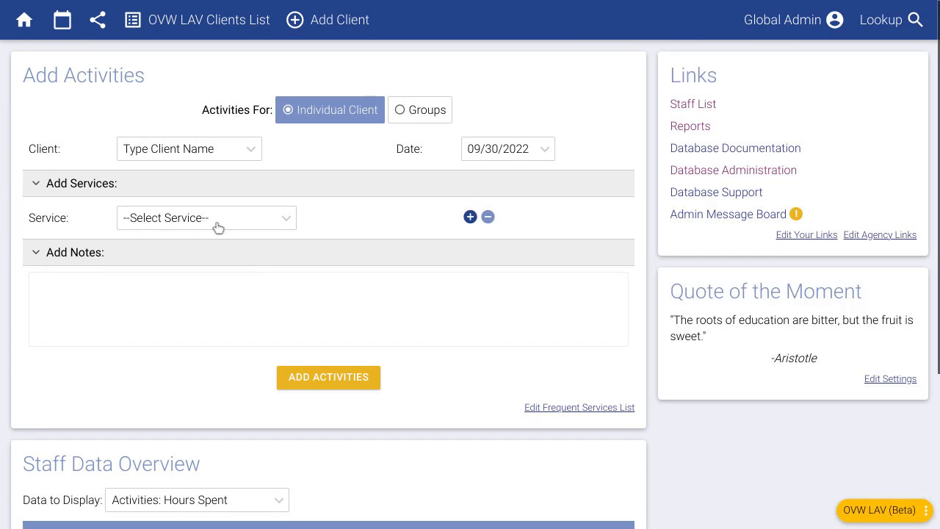
click(216, 224)
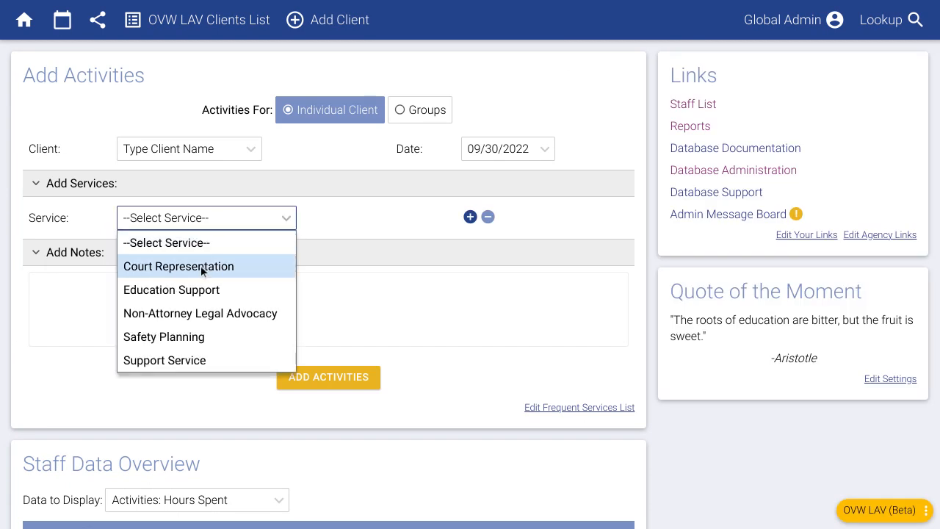
click(356, 229)
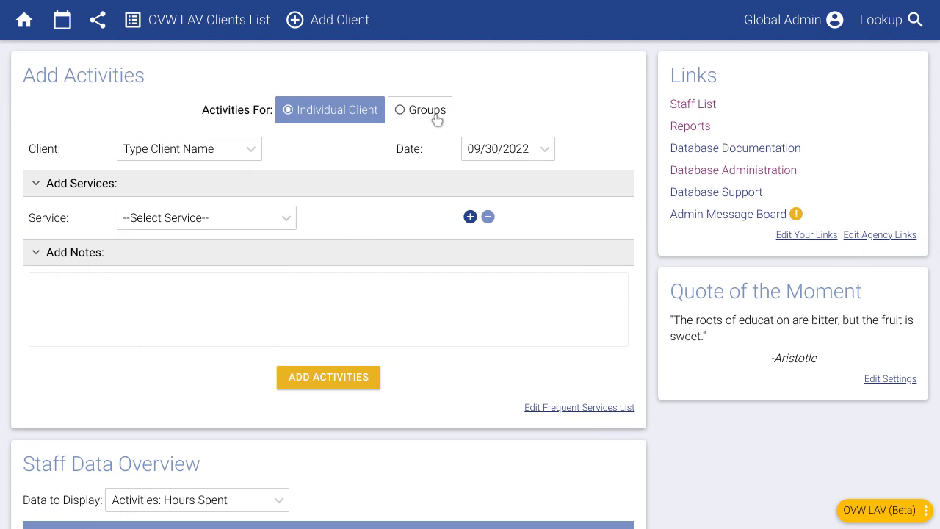
click(435, 117)
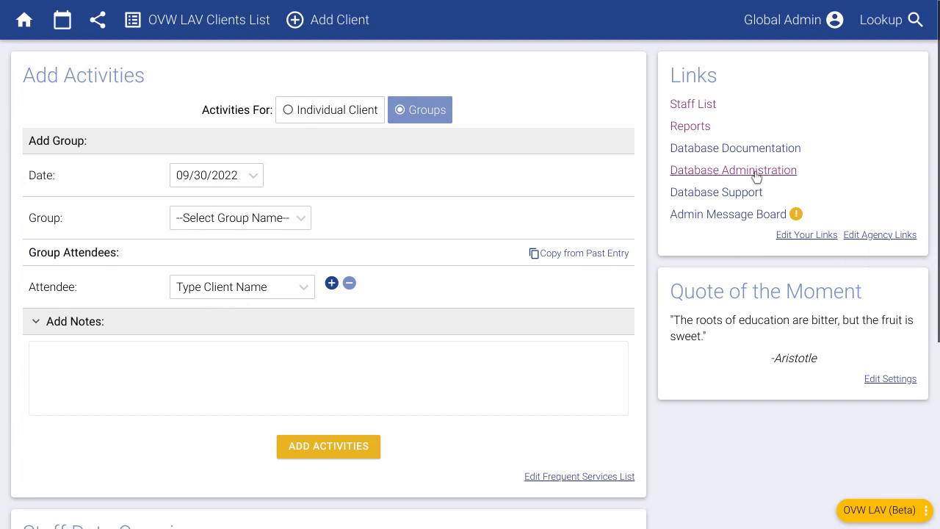
Step: Start a new group type marked OVW LAV Group, then leave without adding it
click(757, 172)
click(65, 380)
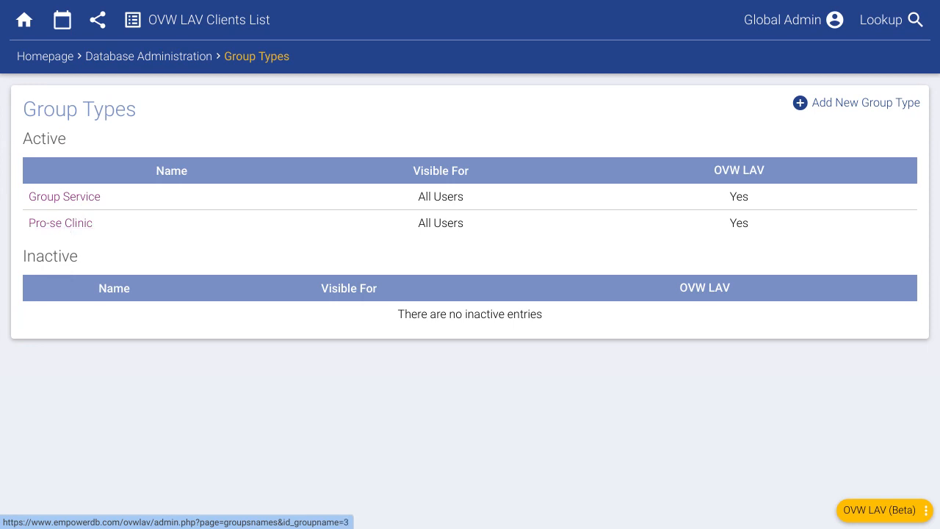
click(855, 109)
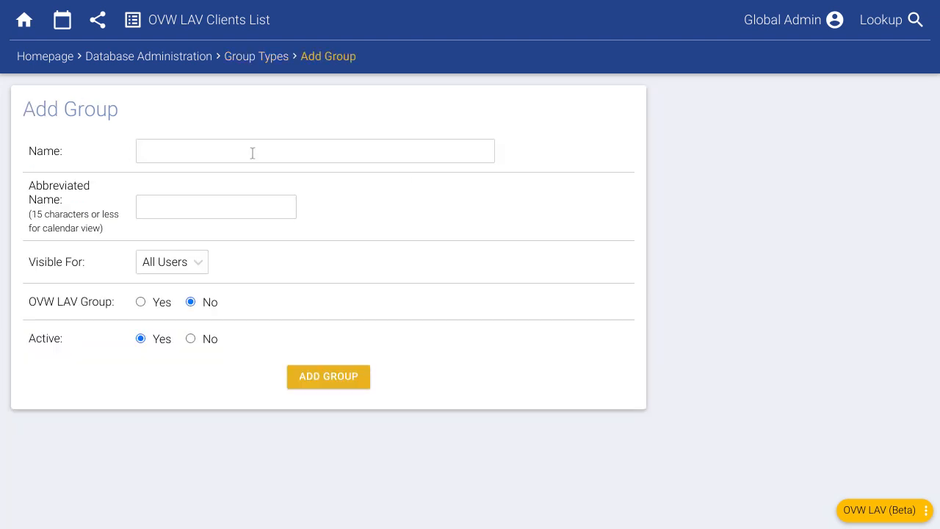
click(145, 304)
click(122, 62)
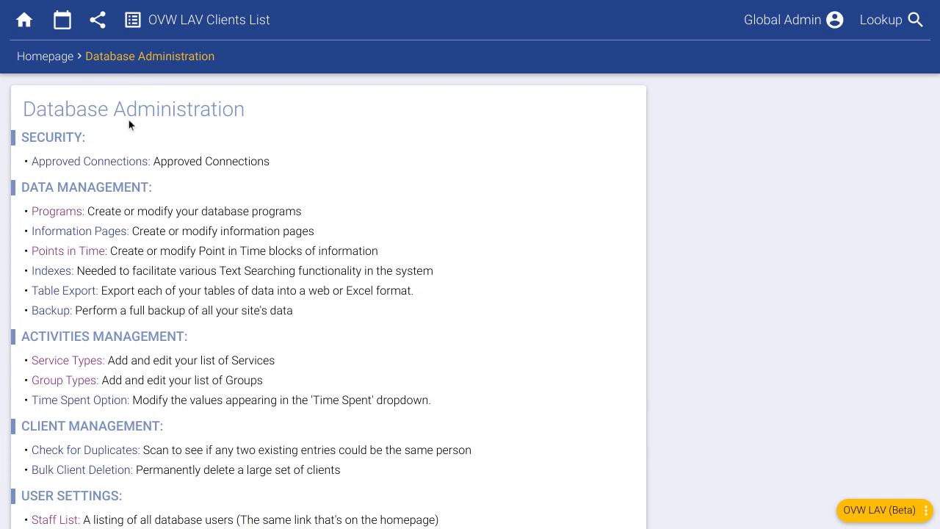
Step: Open Database Documentation and expand the EmpowerDB General Use article folder
click(51, 62)
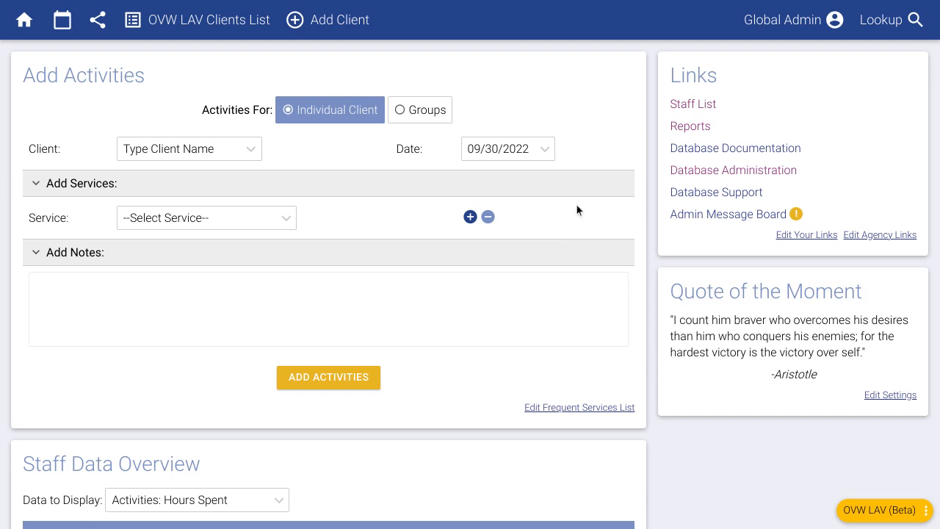
click(789, 149)
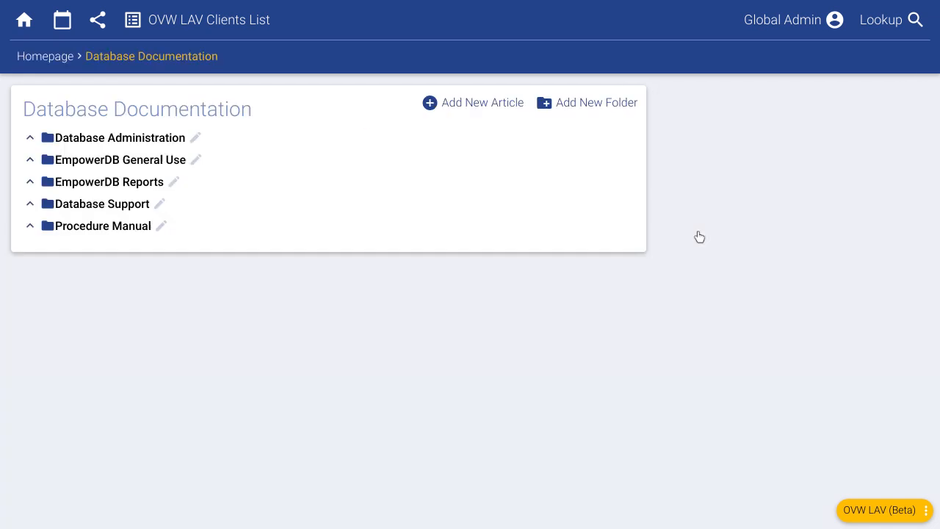
click(121, 163)
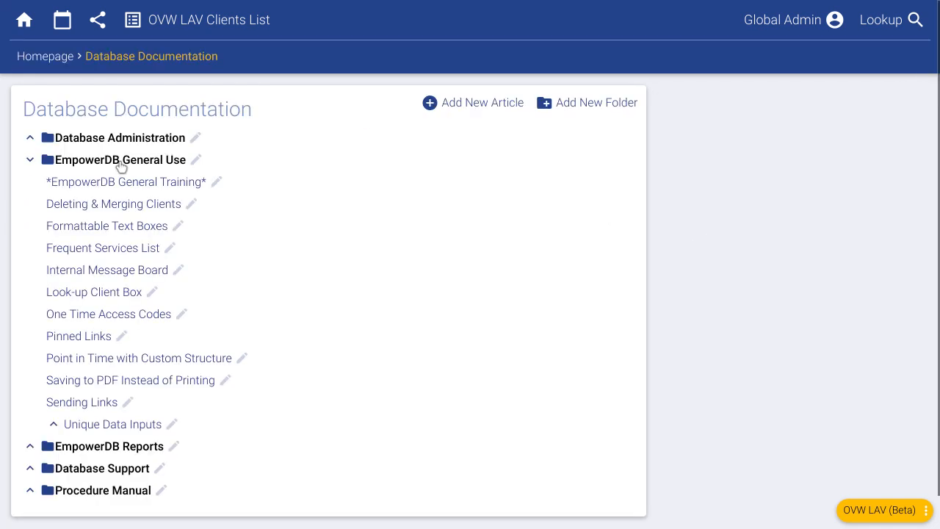